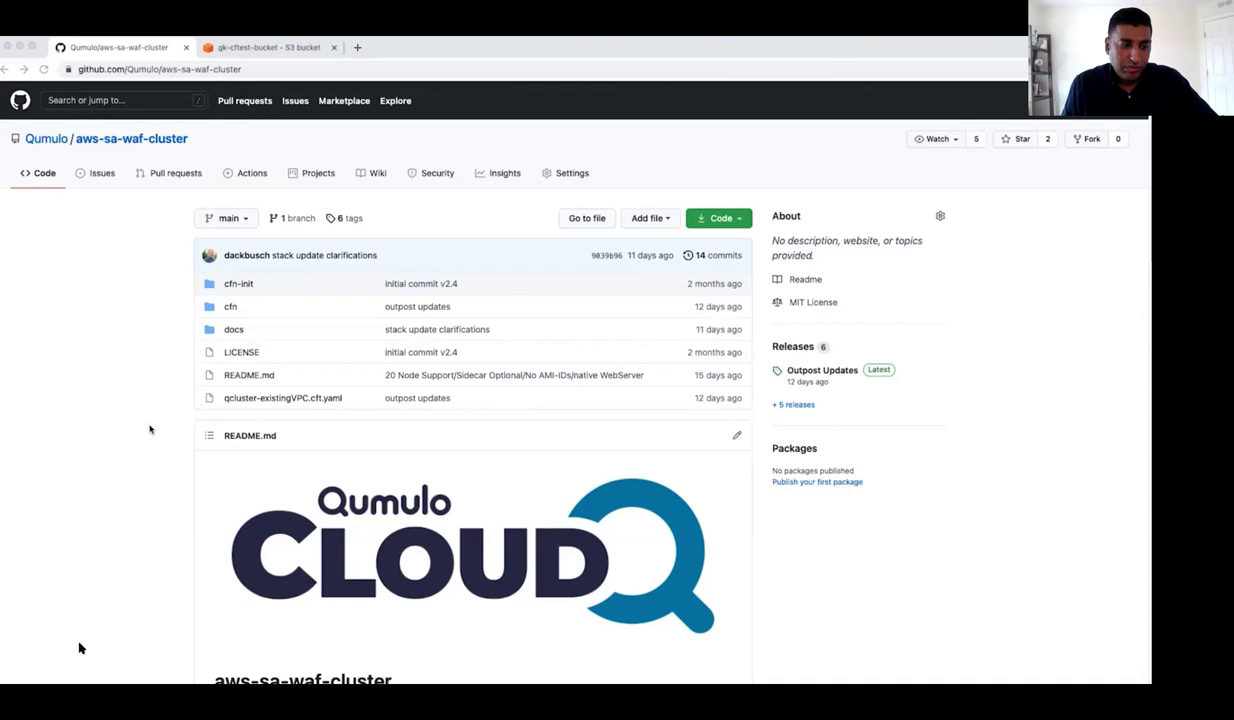
Review the README of the aws-sa-waf-cluster repository and its options for downloading the code as a ZIP.
{"action": "scroll", "coordinate": [150, 429], "scroll_direction": "down", "scroll_amount": 10}
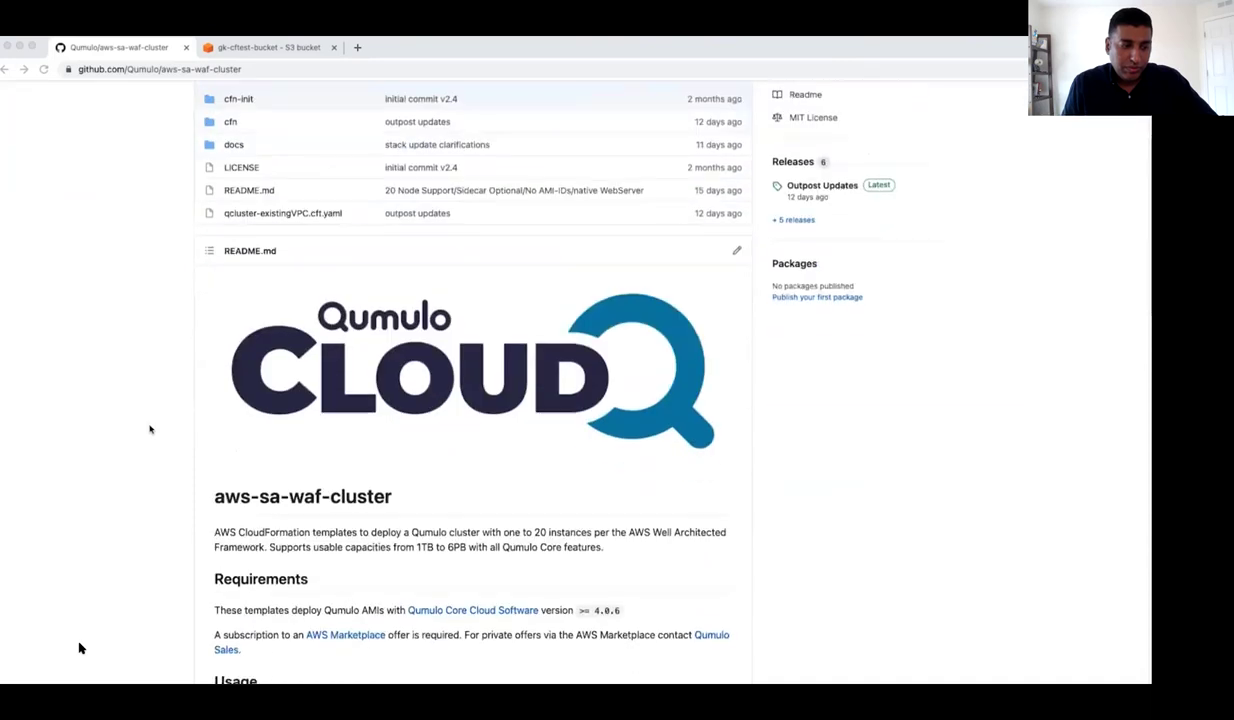
{"action": "scroll", "coordinate": [150, 429], "scroll_direction": "down", "scroll_amount": 1}
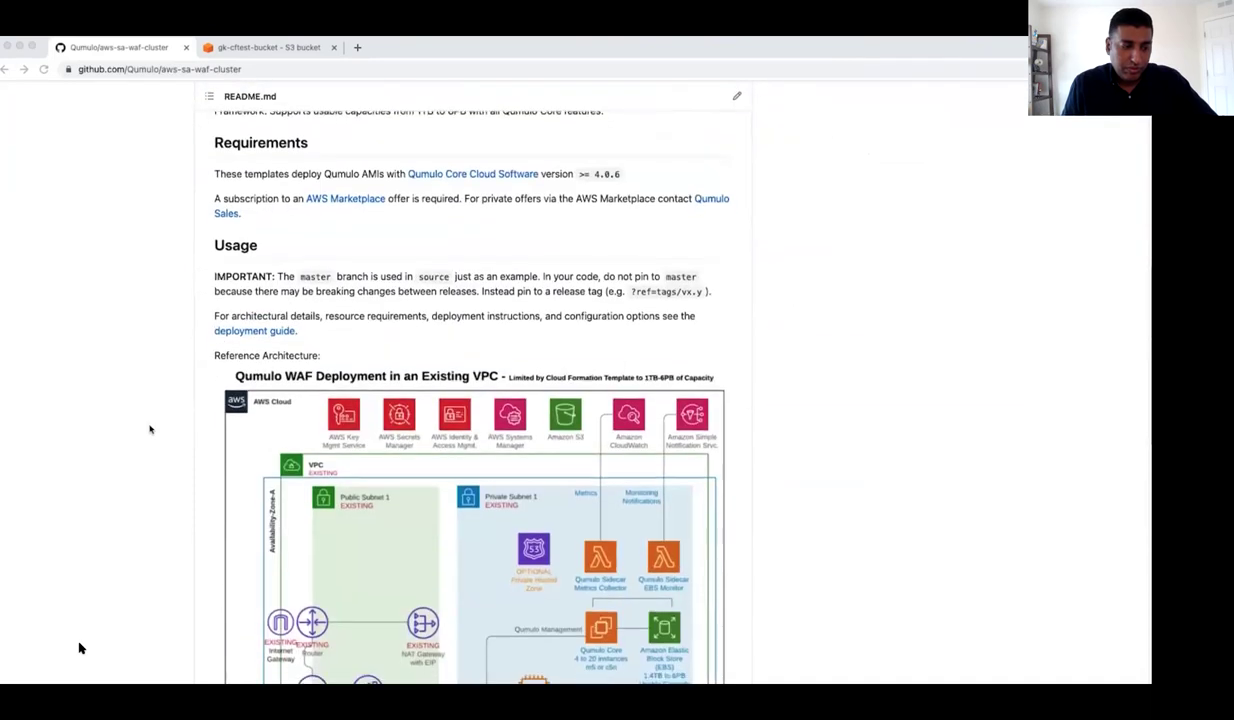
{"action": "scroll", "coordinate": [150, 429], "scroll_direction": "down", "scroll_amount": 2}
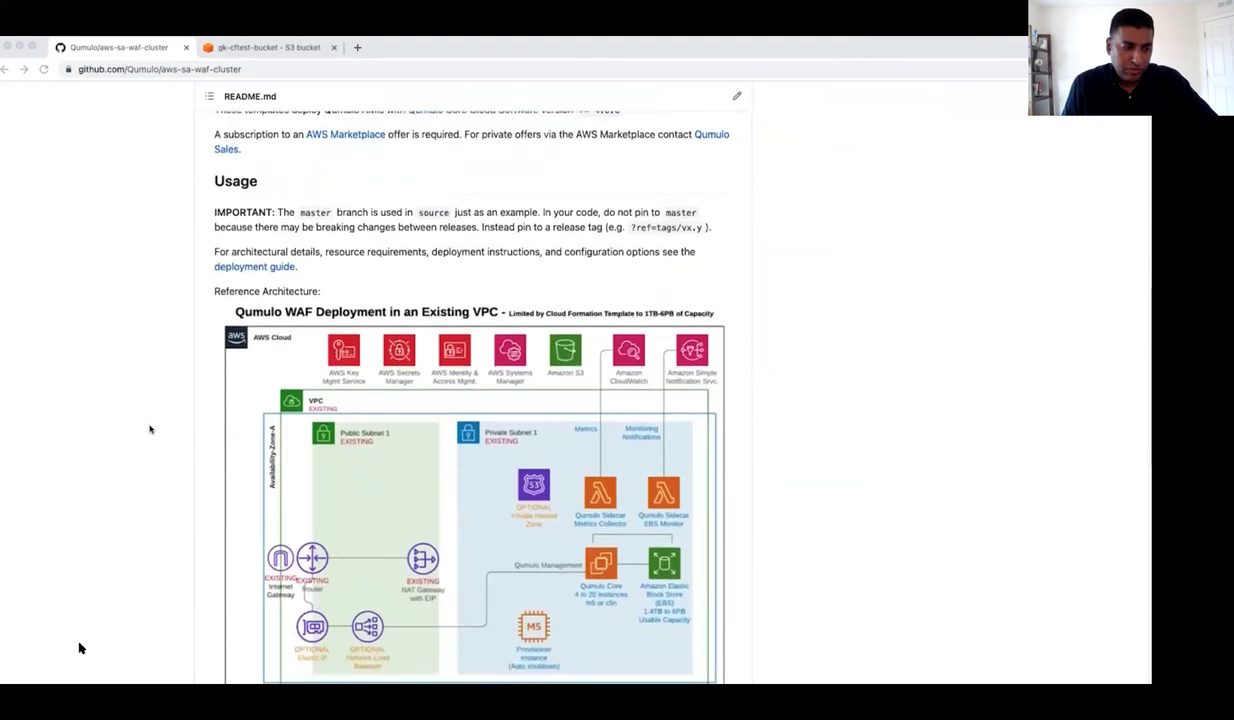
{"action": "scroll", "coordinate": [150, 429], "scroll_direction": "up", "scroll_amount": 10}
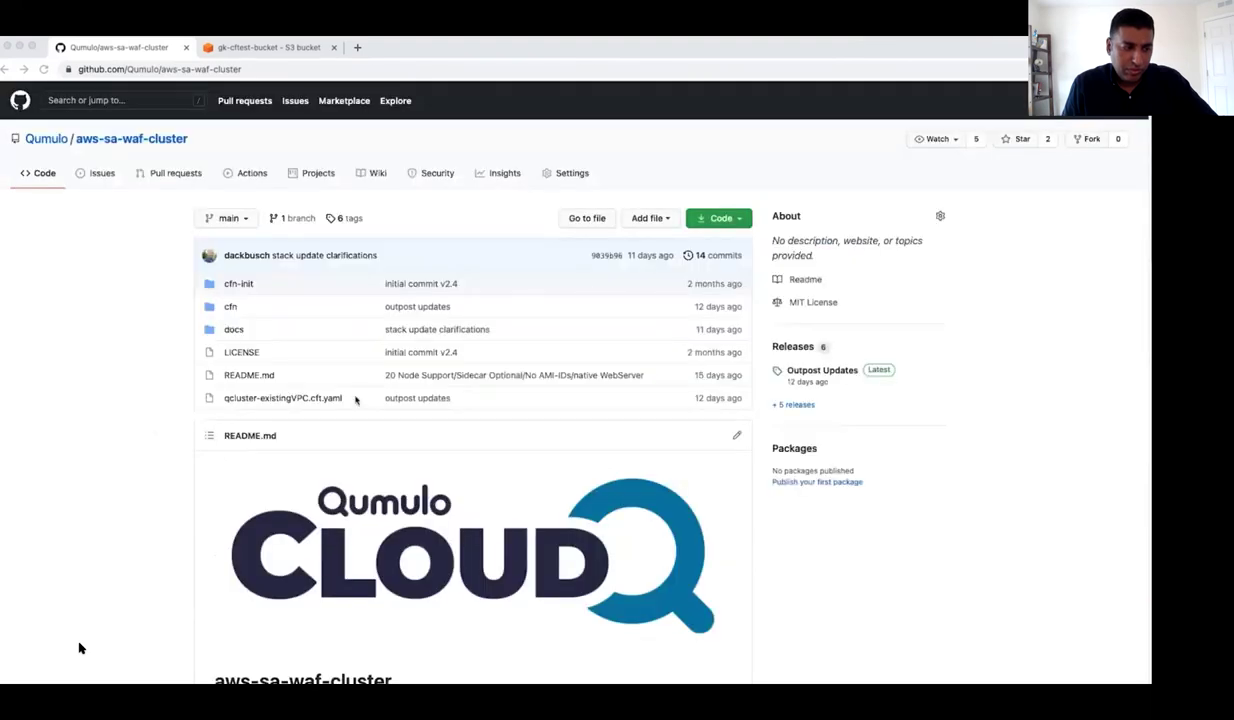
{"action": "left_click", "coordinate": [724, 228]}
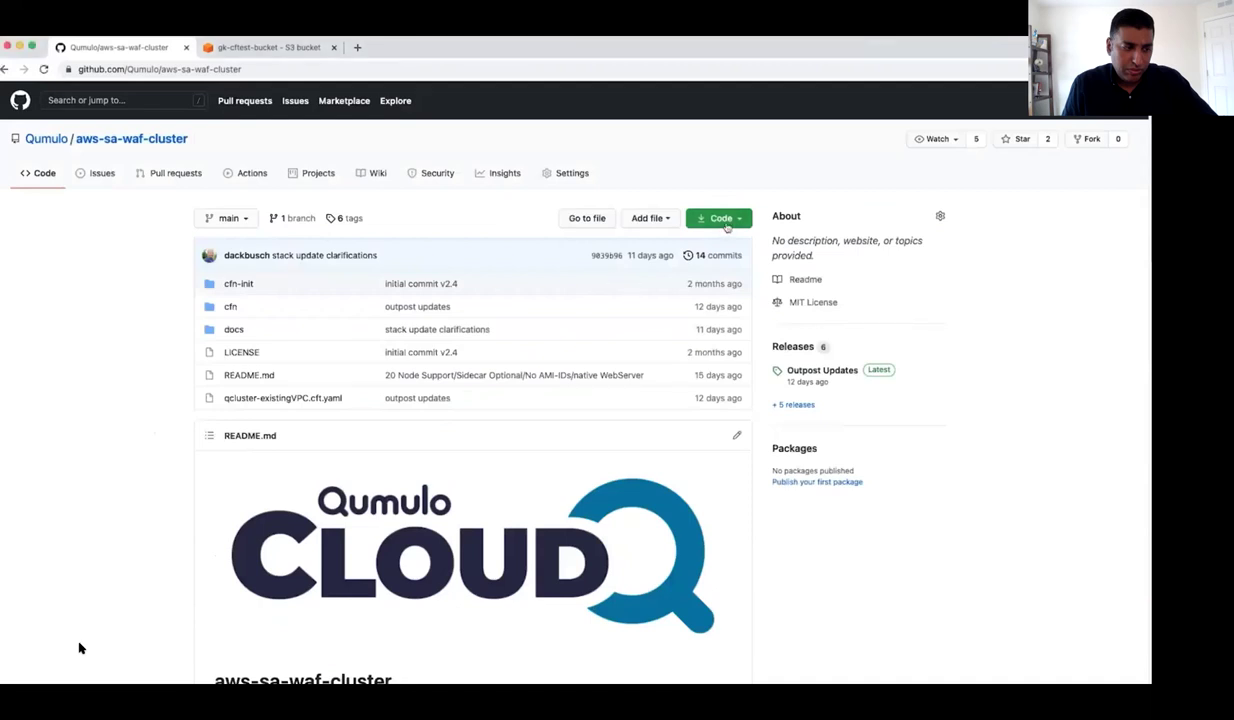
{"action": "left_click", "coordinate": [727, 228]}
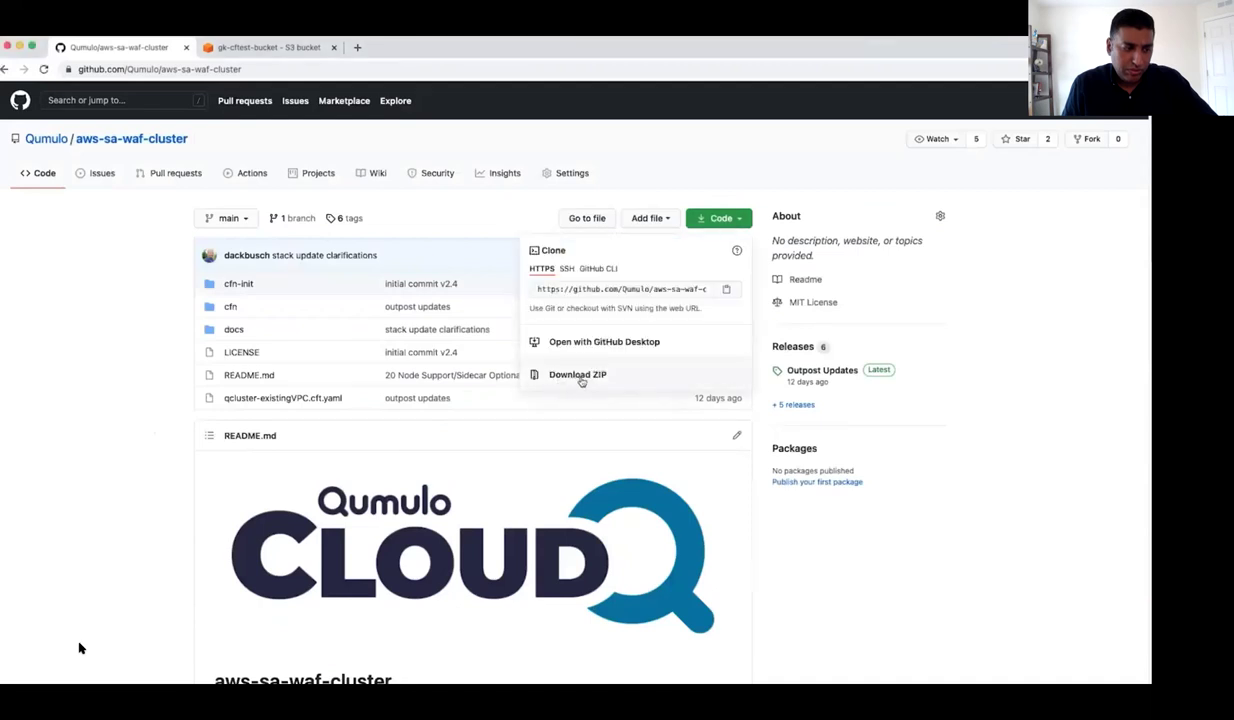
{"action": "left_click", "coordinate": [140, 337]}
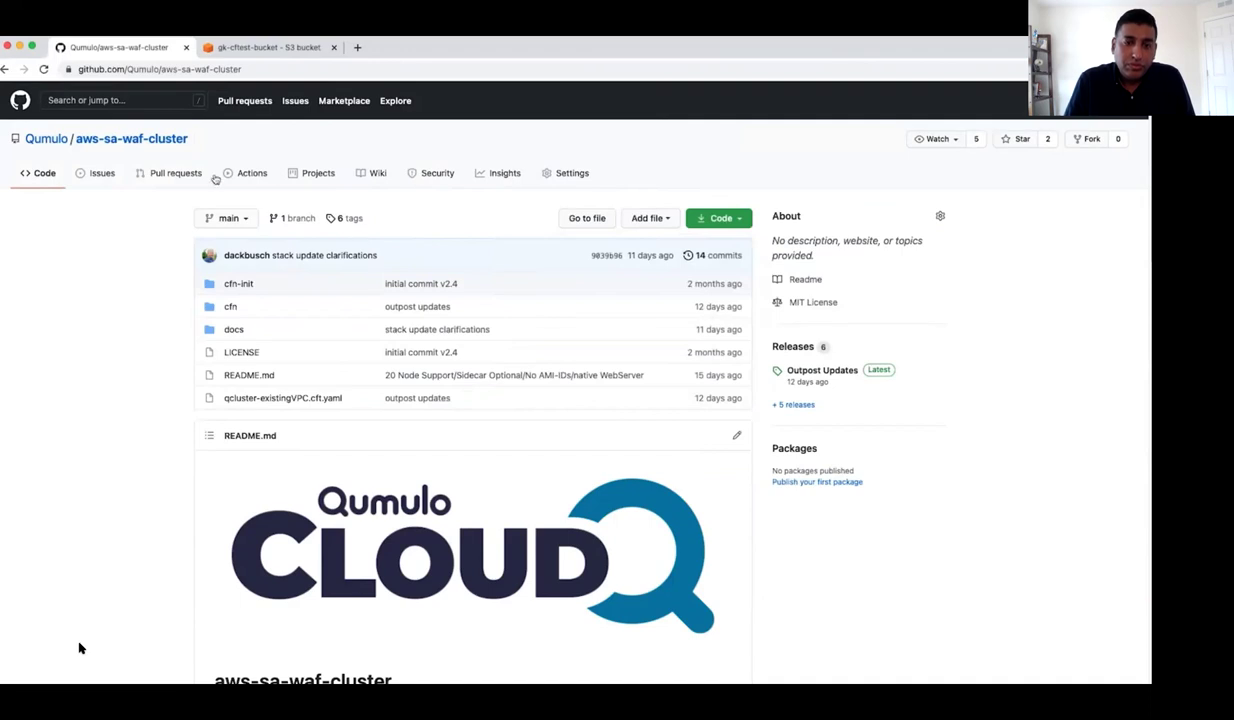
In Amazon S3, open the aws-sa-waf-cluster-main1 folder of gk-cftest-bucket and compare its contents with the GitHub repository.
{"action": "left_click", "coordinate": [230, 52]}
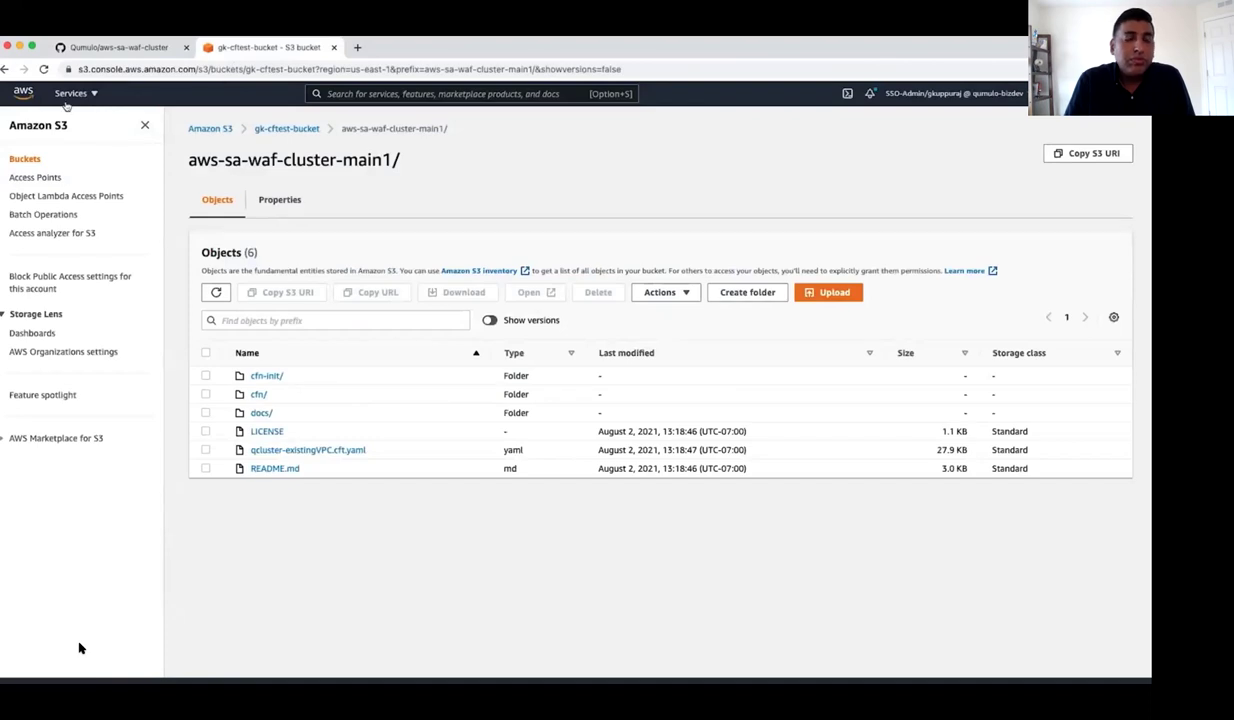
{"action": "left_click", "coordinate": [31, 160]}
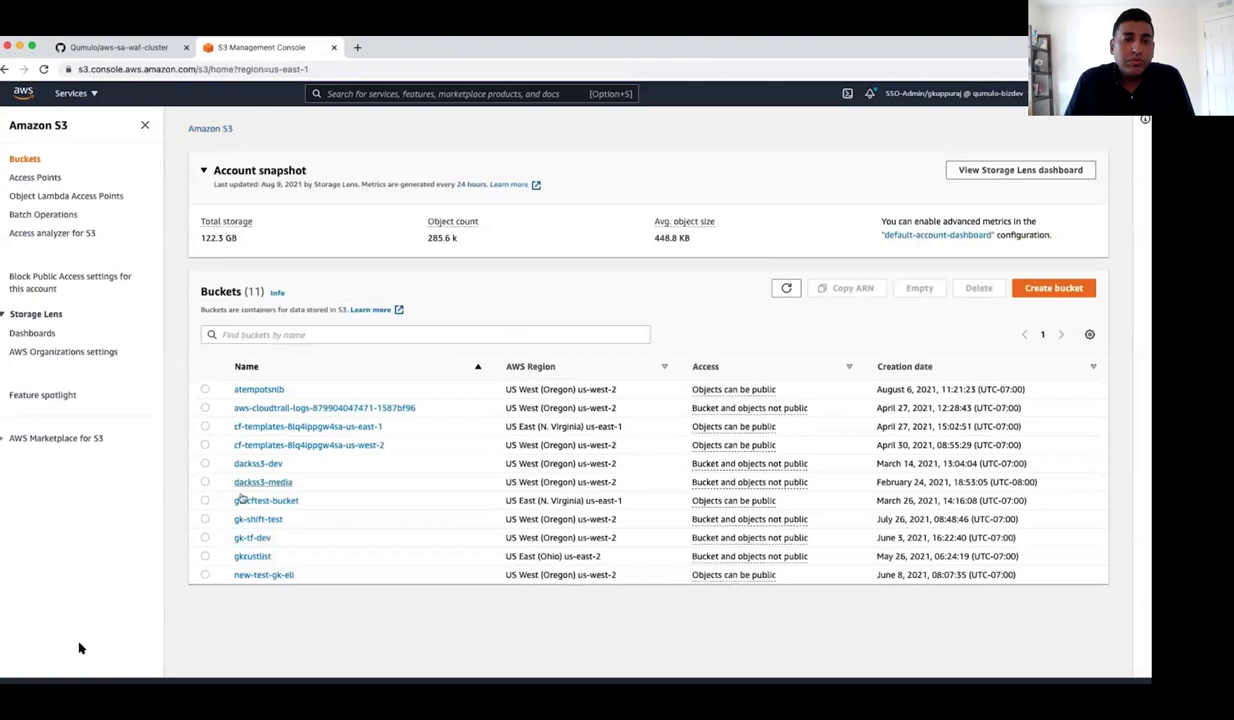
{"action": "left_click", "coordinate": [241, 501]}
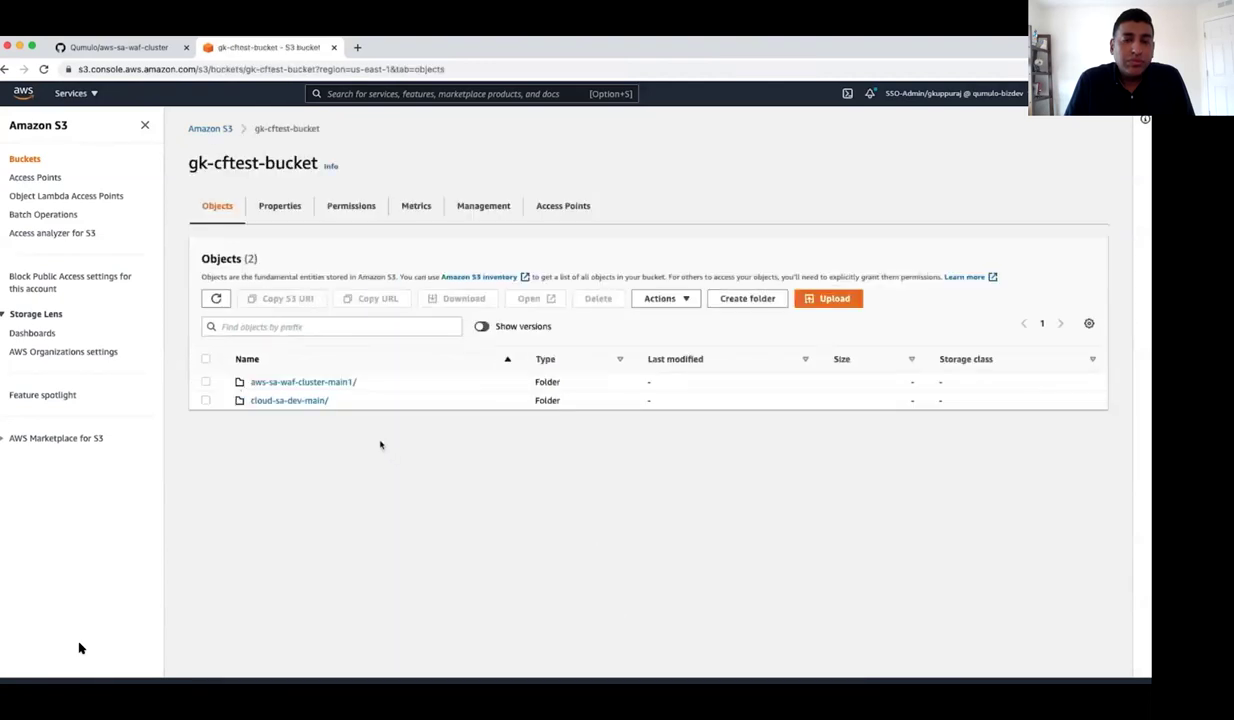
{"action": "left_click", "coordinate": [278, 381]}
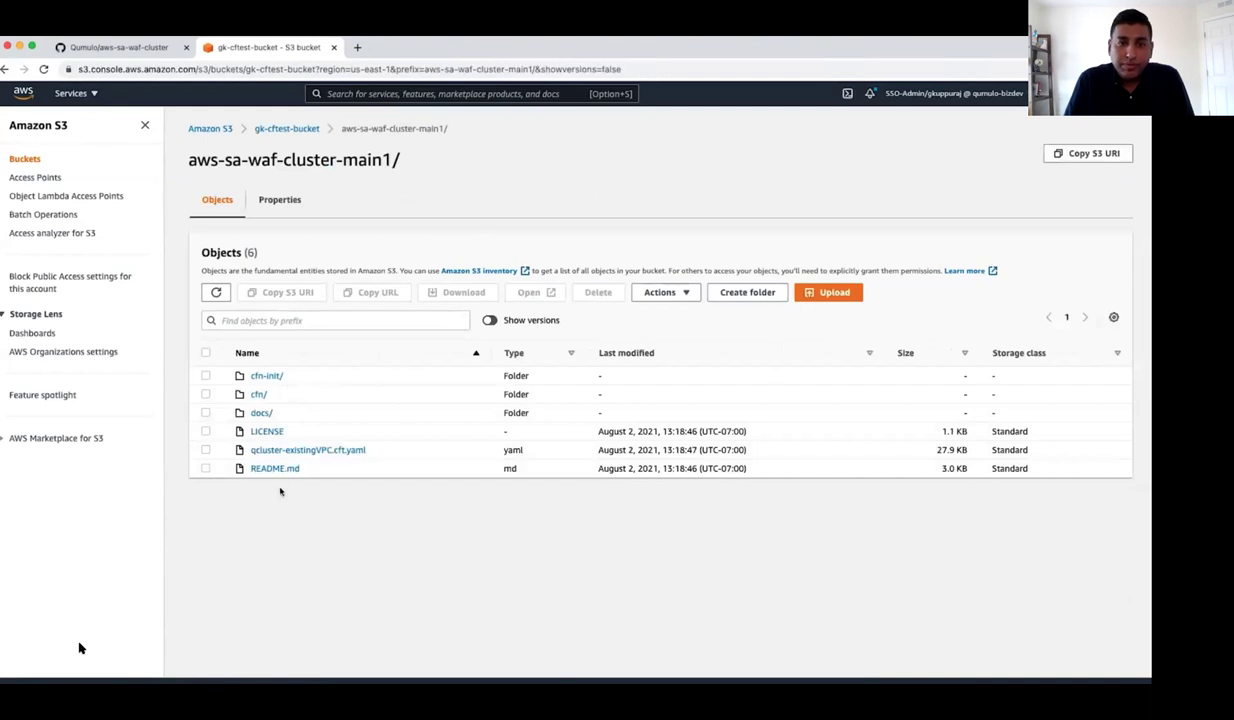
{"action": "left_click", "coordinate": [97, 47]}
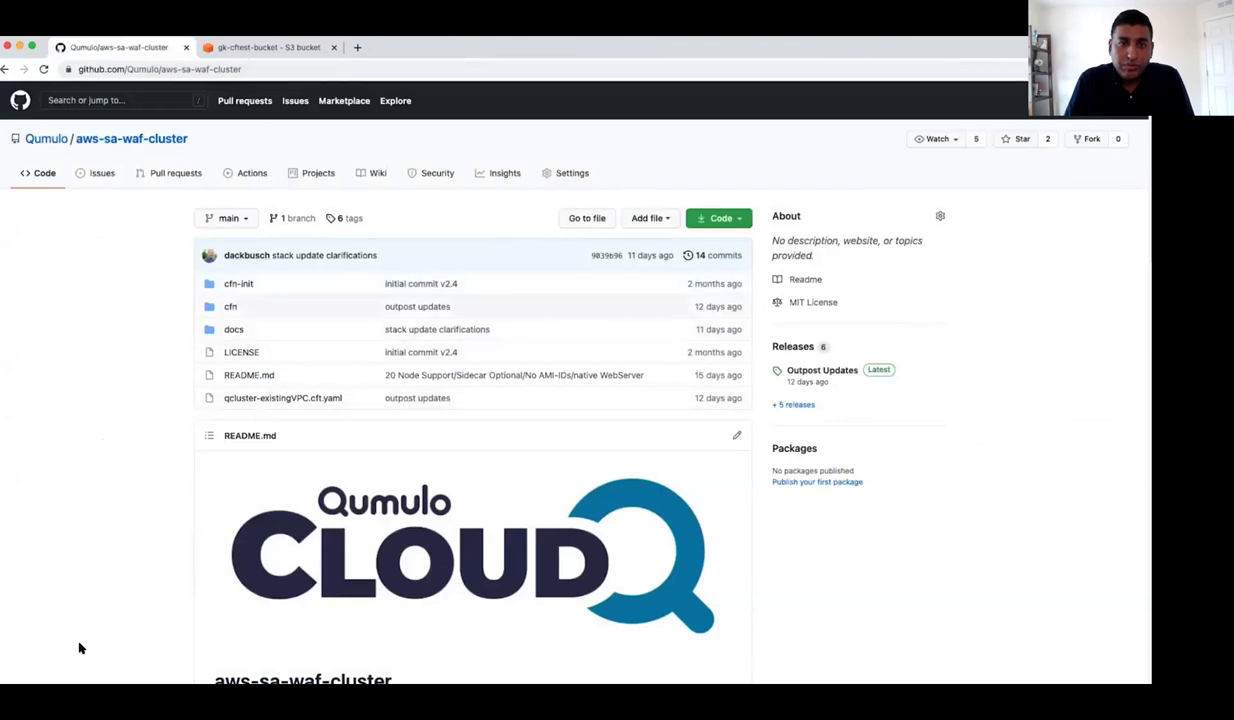
{"action": "key", "text": "ctrl+Tab"}
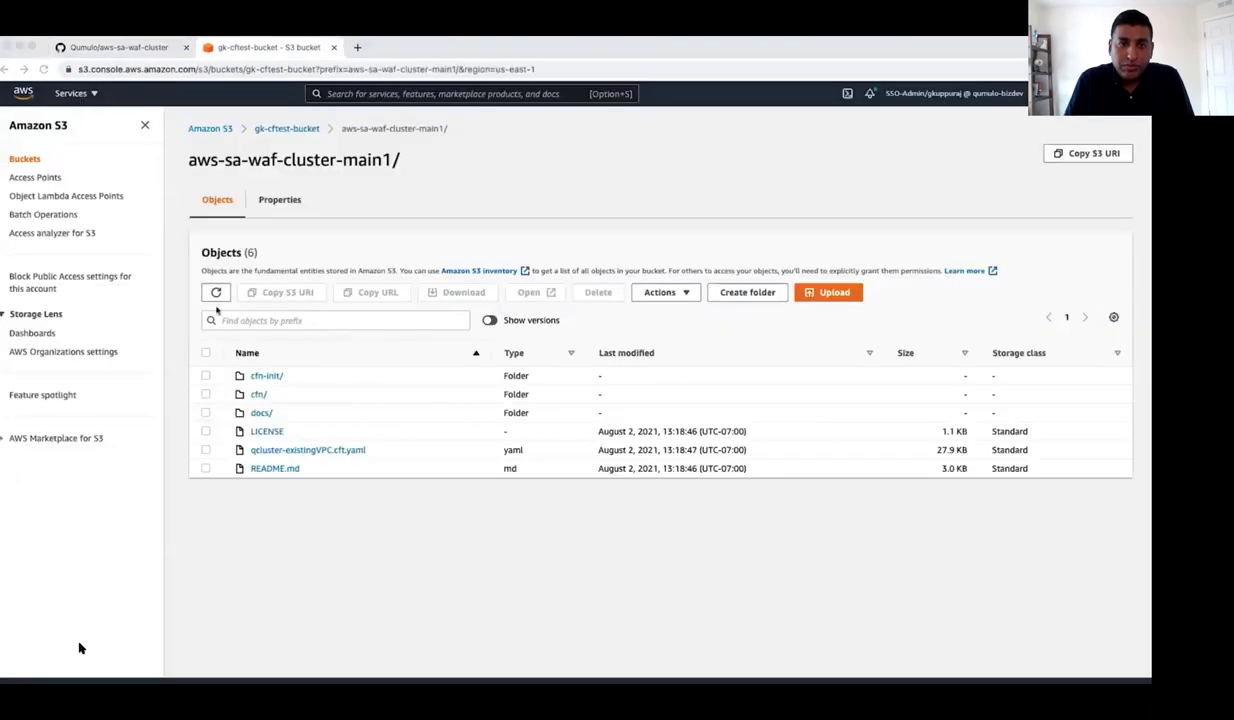
Open the CloudFormation service in a new browser tab and start creating a stack.
{"action": "left_click", "coordinate": [87, 100]}
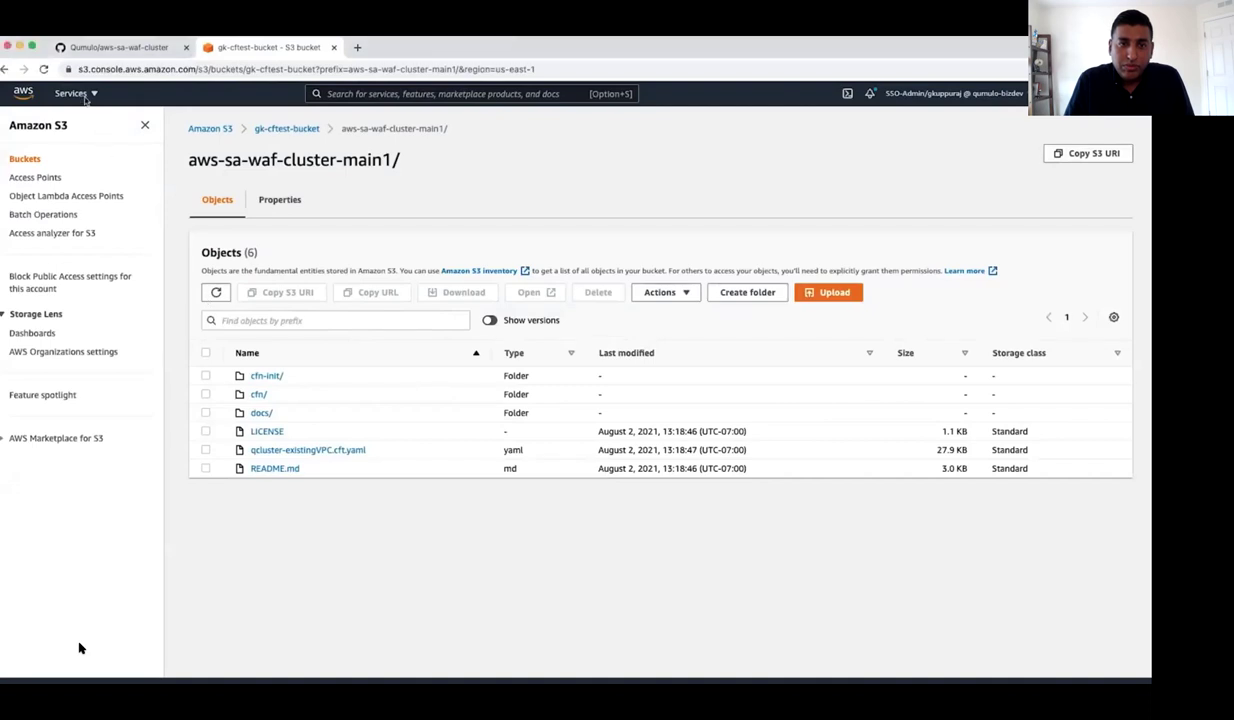
{"action": "left_click", "coordinate": [78, 94]}
{"action": "right_click", "coordinate": [76, 252]}
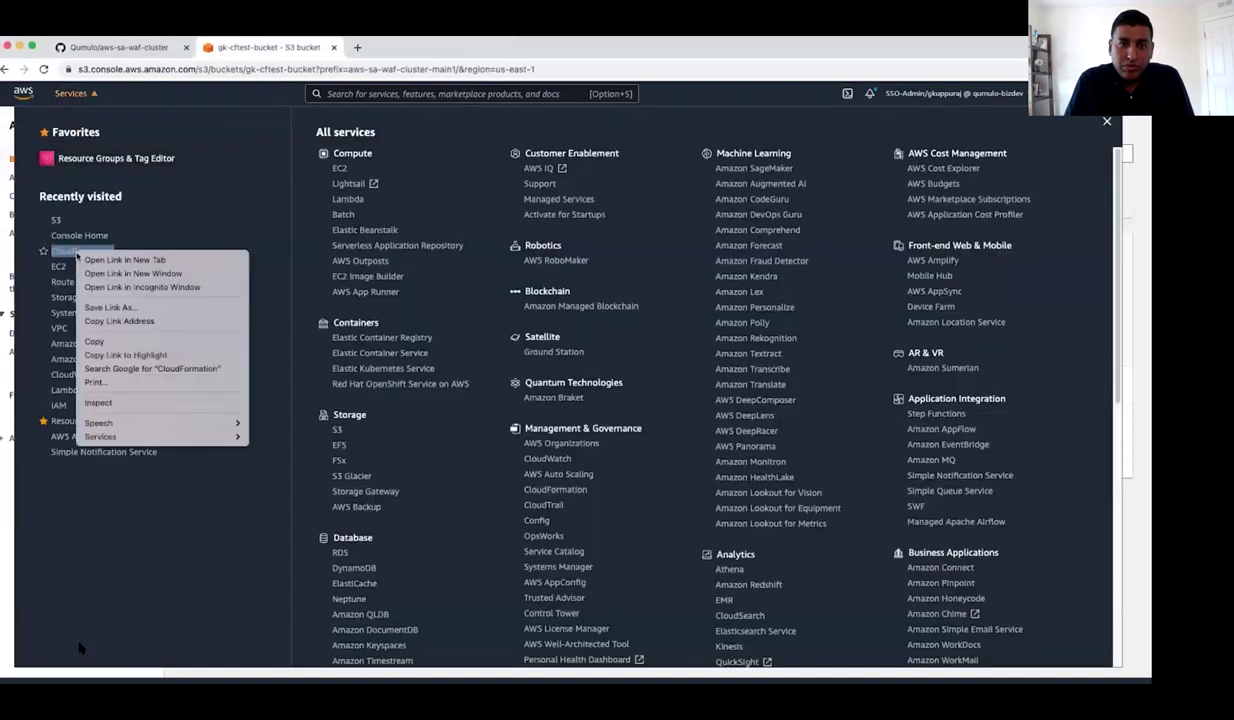
{"action": "left_click", "coordinate": [125, 260]}
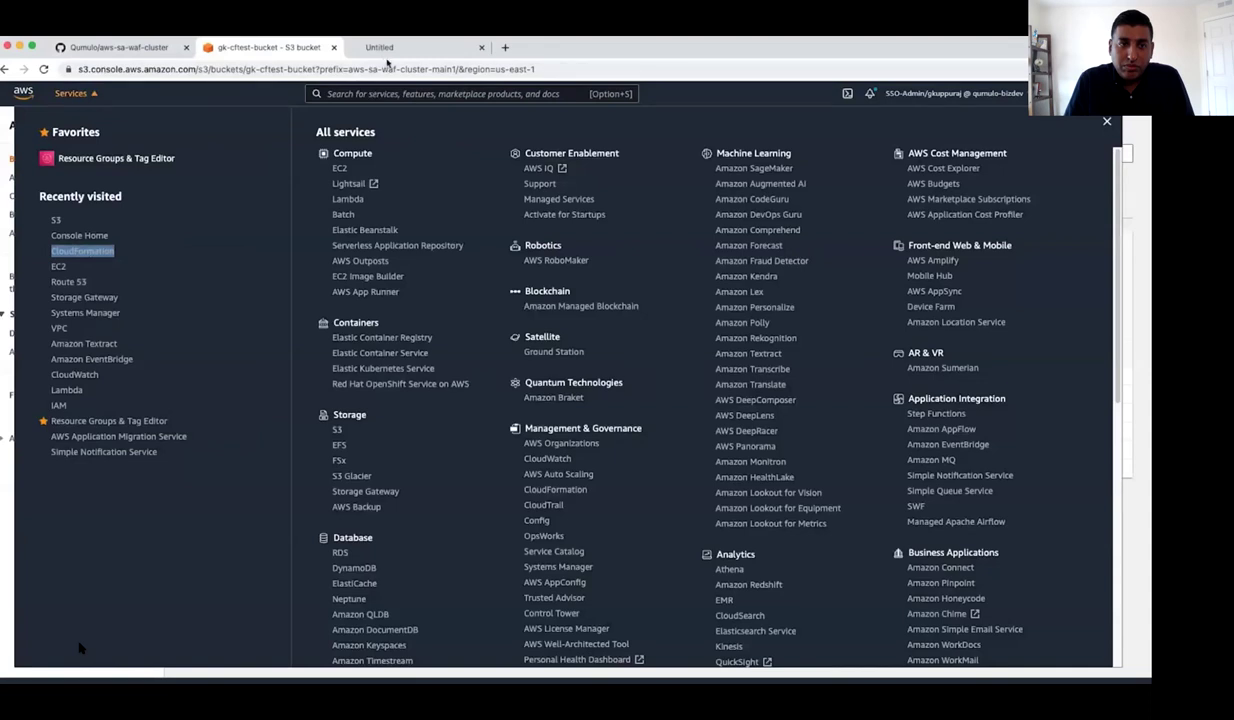
{"action": "left_click", "coordinate": [388, 50]}
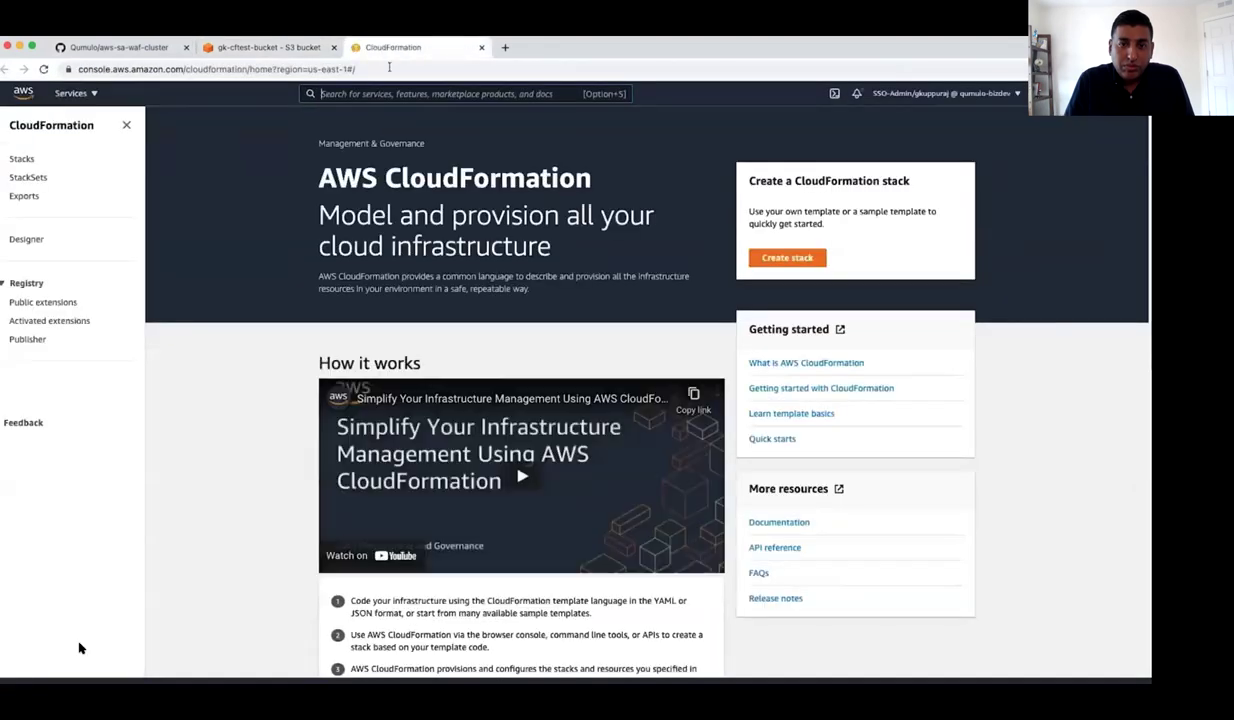
{"action": "left_click", "coordinate": [787, 258]}
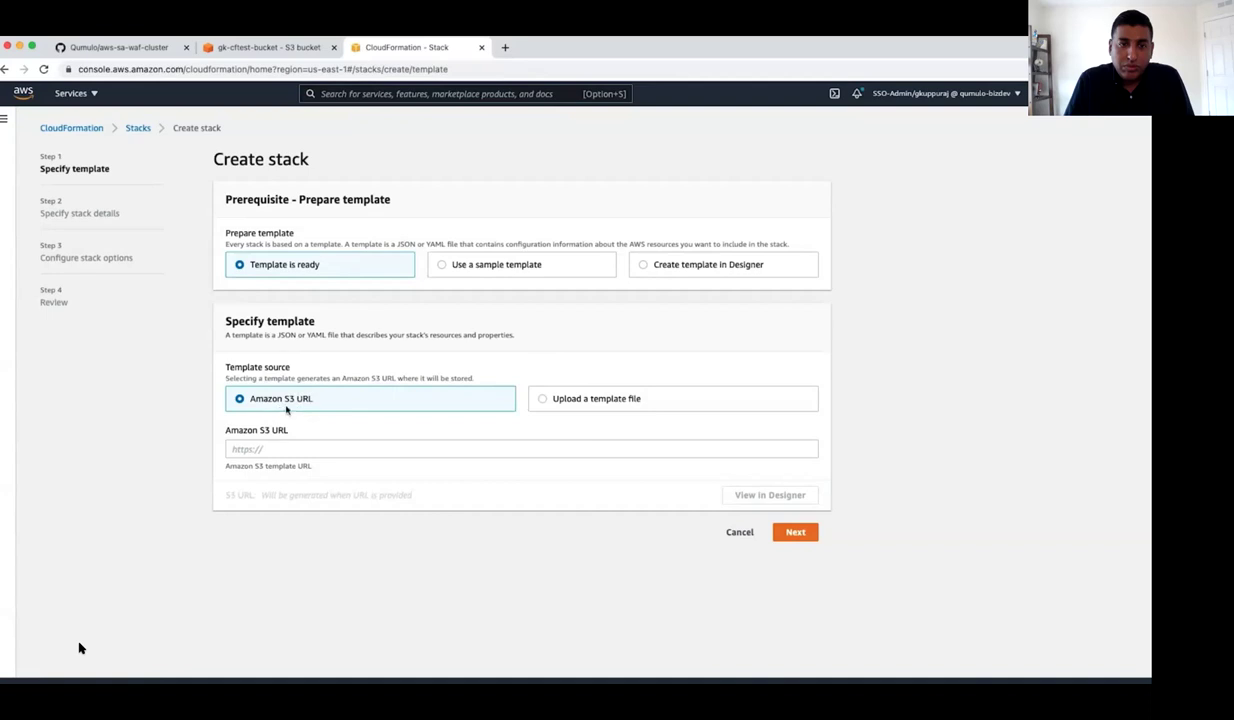
Copy the object URL of qcluster-existingVPC.cft.yaml from the aws-sa-waf-cluster-main1 folder in S3.
{"action": "left_click", "coordinate": [224, 47]}
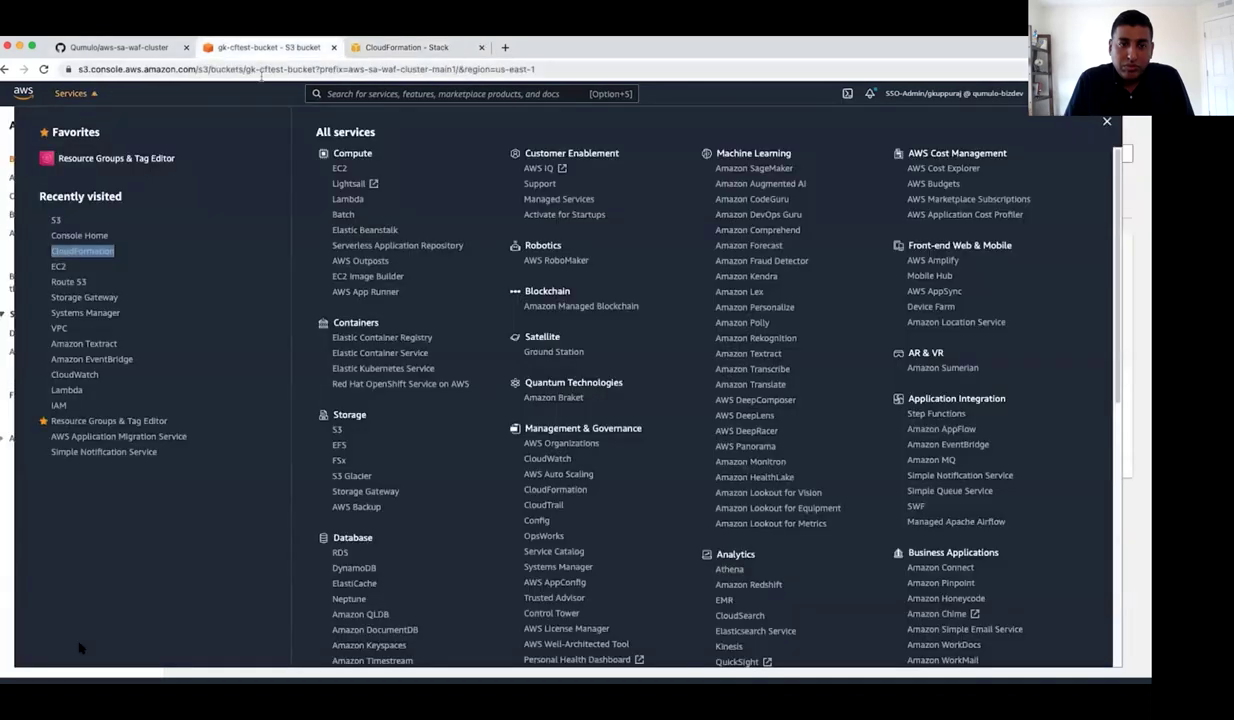
{"action": "left_click", "coordinate": [1107, 124]}
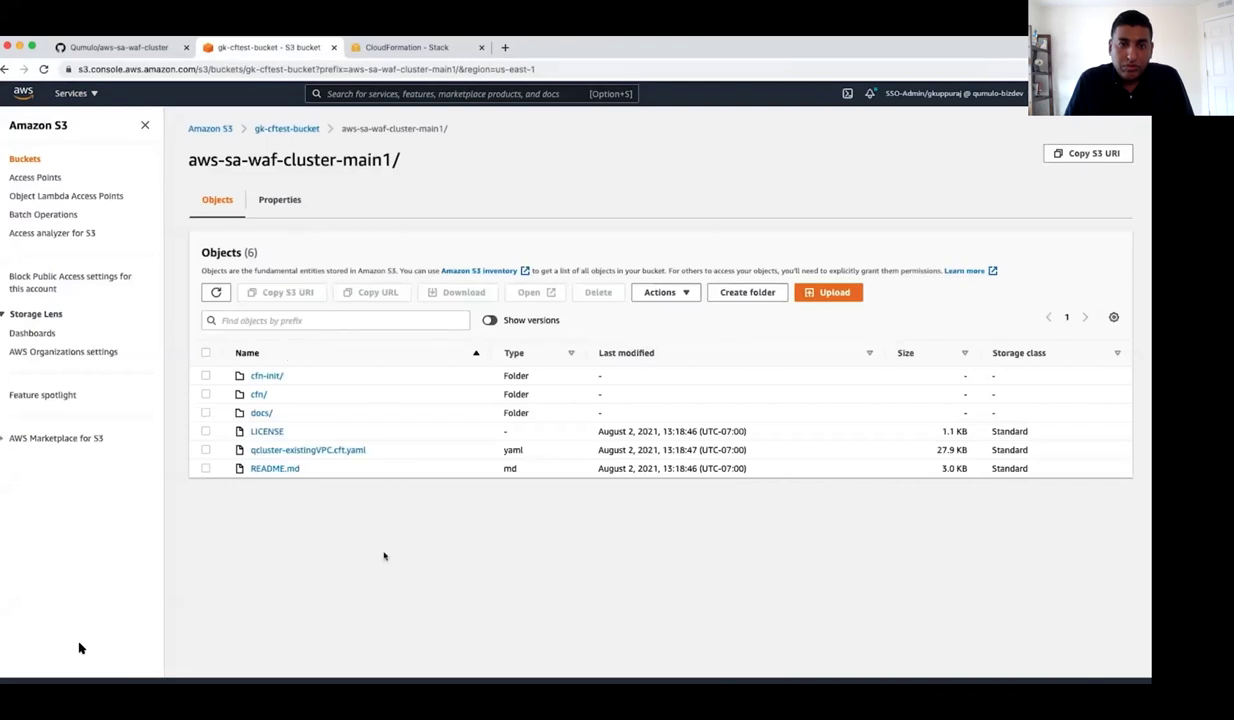
{"action": "left_click", "coordinate": [336, 450]}
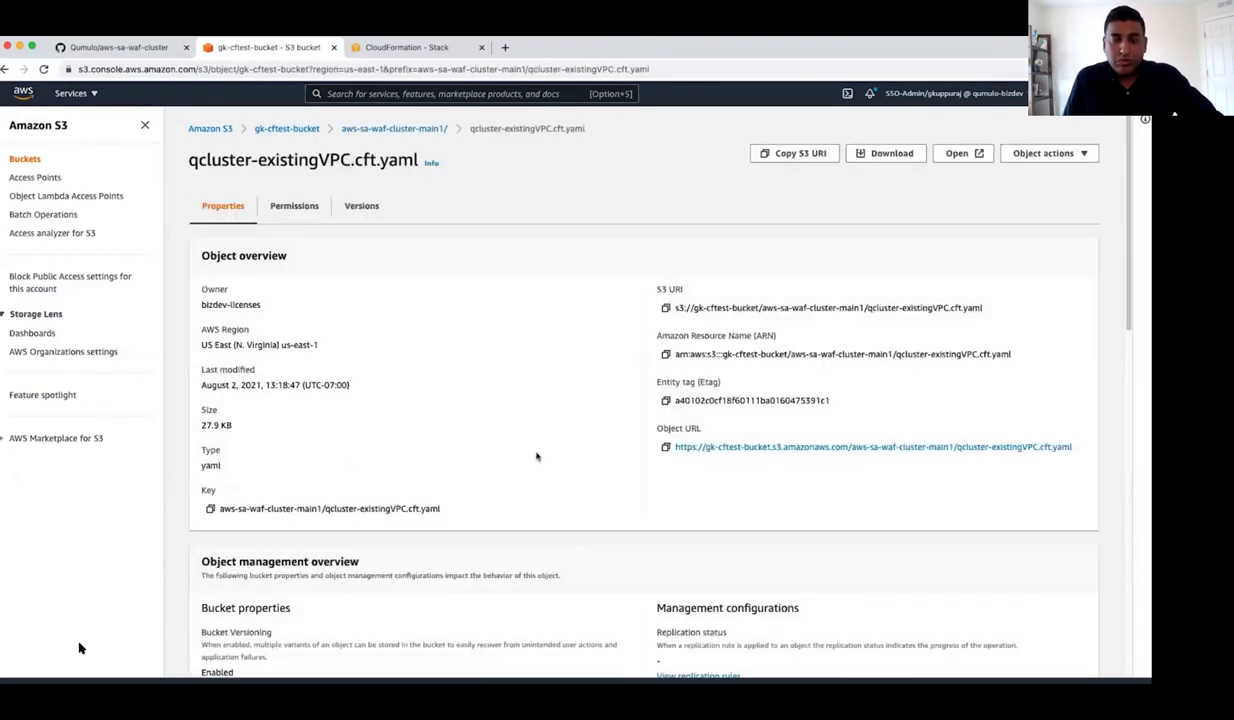
{"action": "left_click", "coordinate": [665, 446]}
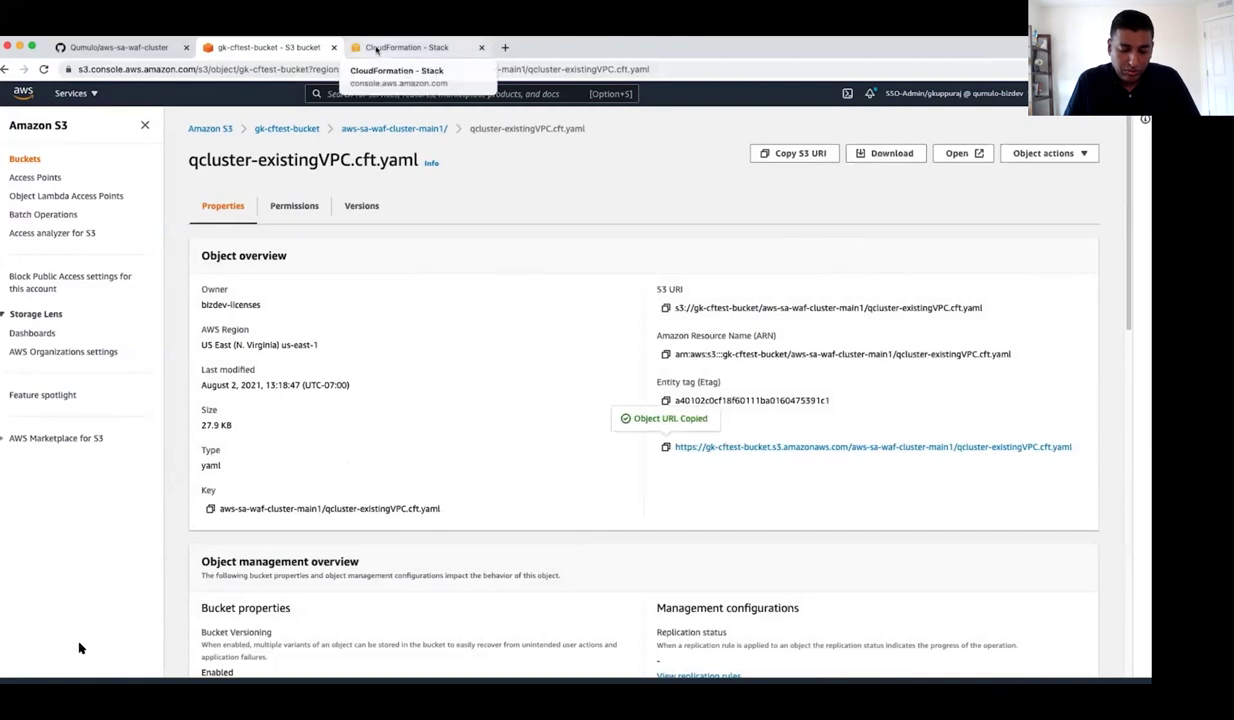
In the CloudFormation stack, paste the copied object URL as the template's Amazon S3 URL and continue to the stack details.
{"action": "left_click", "coordinate": [372, 50]}
{"action": "left_click", "coordinate": [292, 447]}
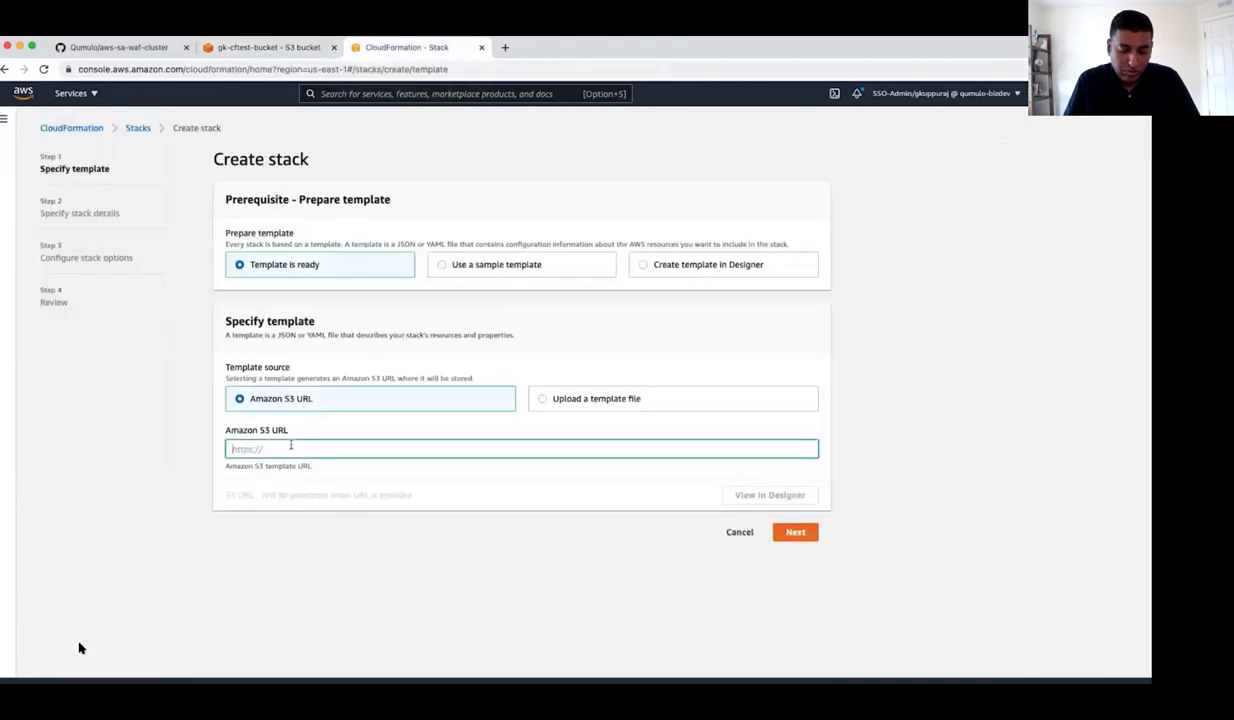
{"action": "key", "text": "super+v"}
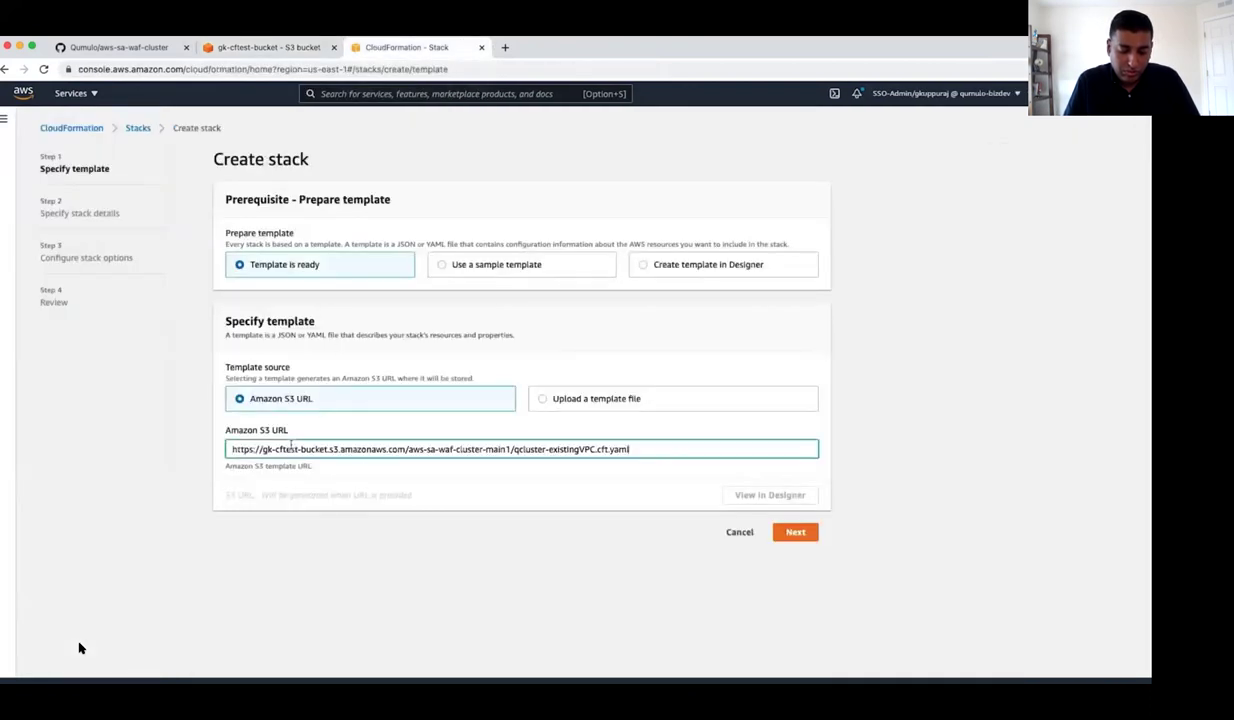
{"action": "left_click", "coordinate": [796, 533]}
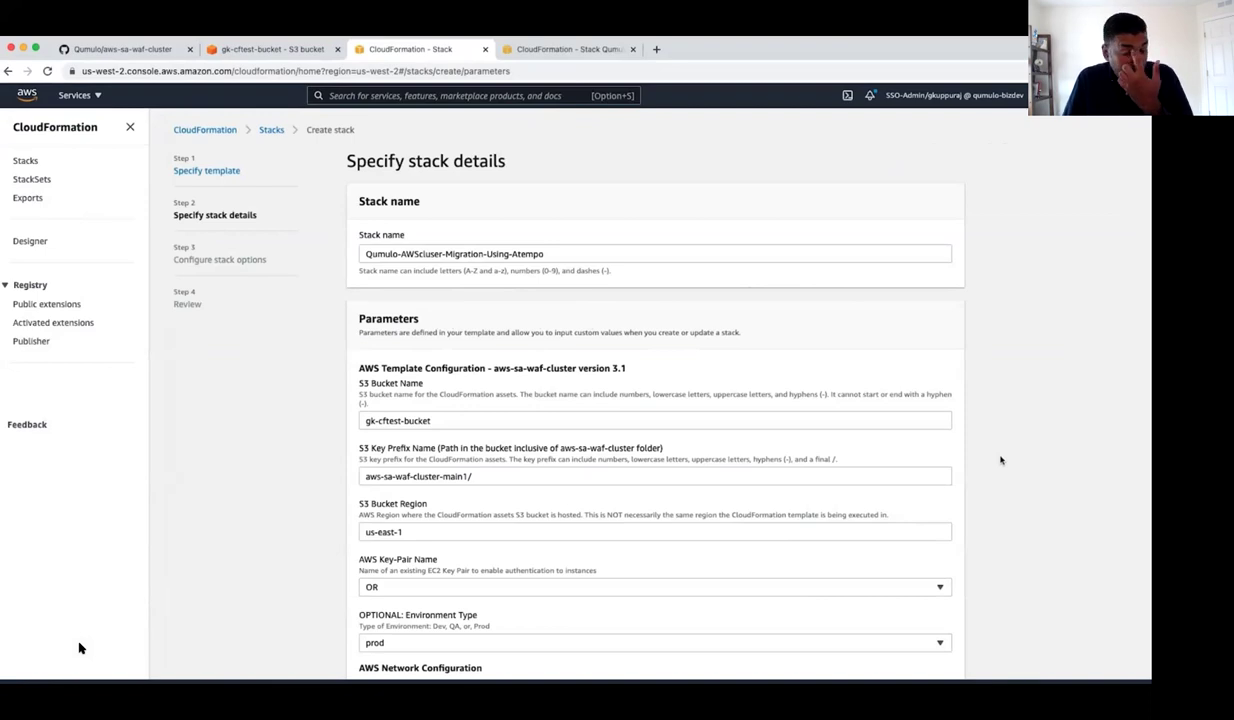
Review the stack's template, network and Qumulo file data platform parameters from the stack name down to the end.
{"action": "scroll", "coordinate": [1000, 460], "scroll_direction": "down", "scroll_amount": 1}
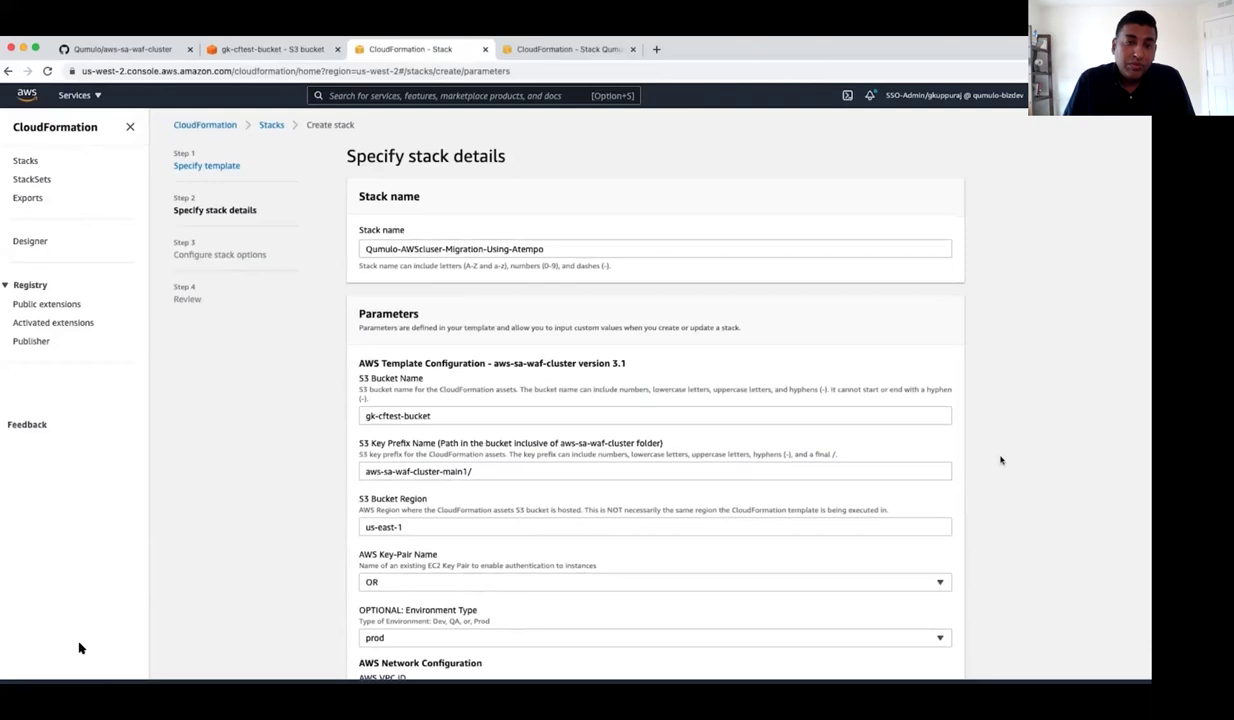
{"action": "scroll", "coordinate": [1000, 460], "scroll_direction": "down", "scroll_amount": 2}
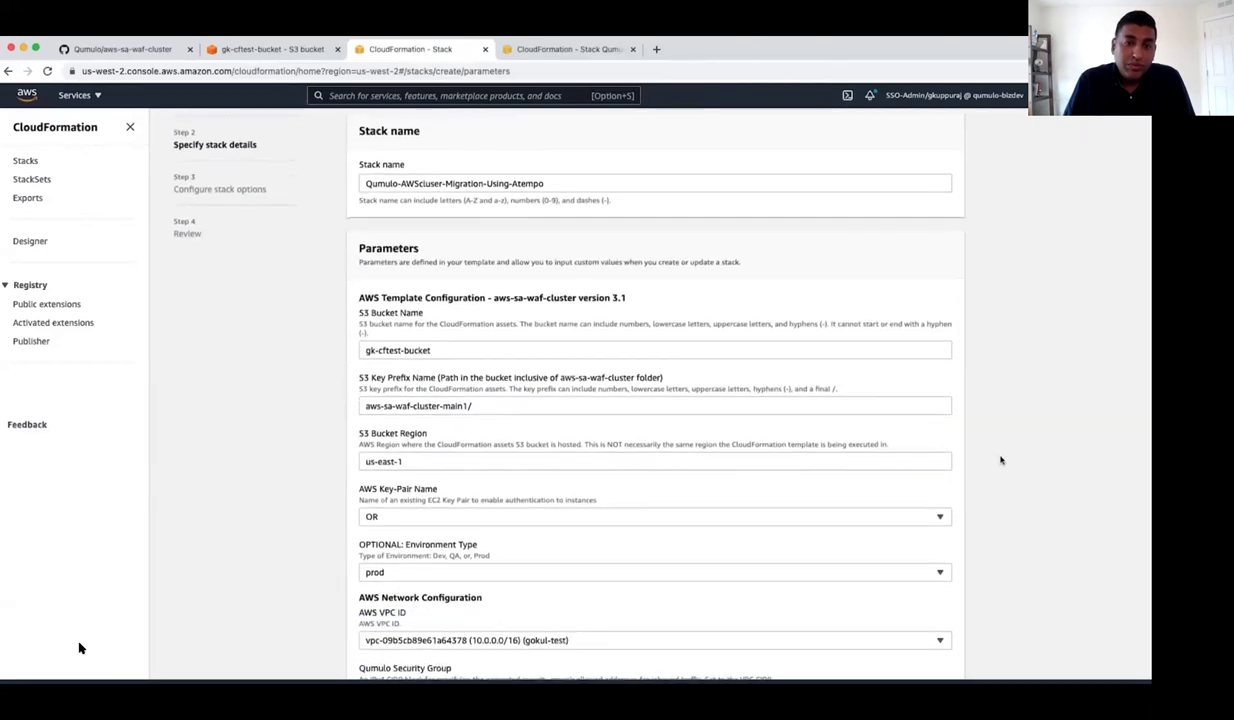
{"action": "scroll", "coordinate": [1000, 460], "scroll_direction": "down", "scroll_amount": 2}
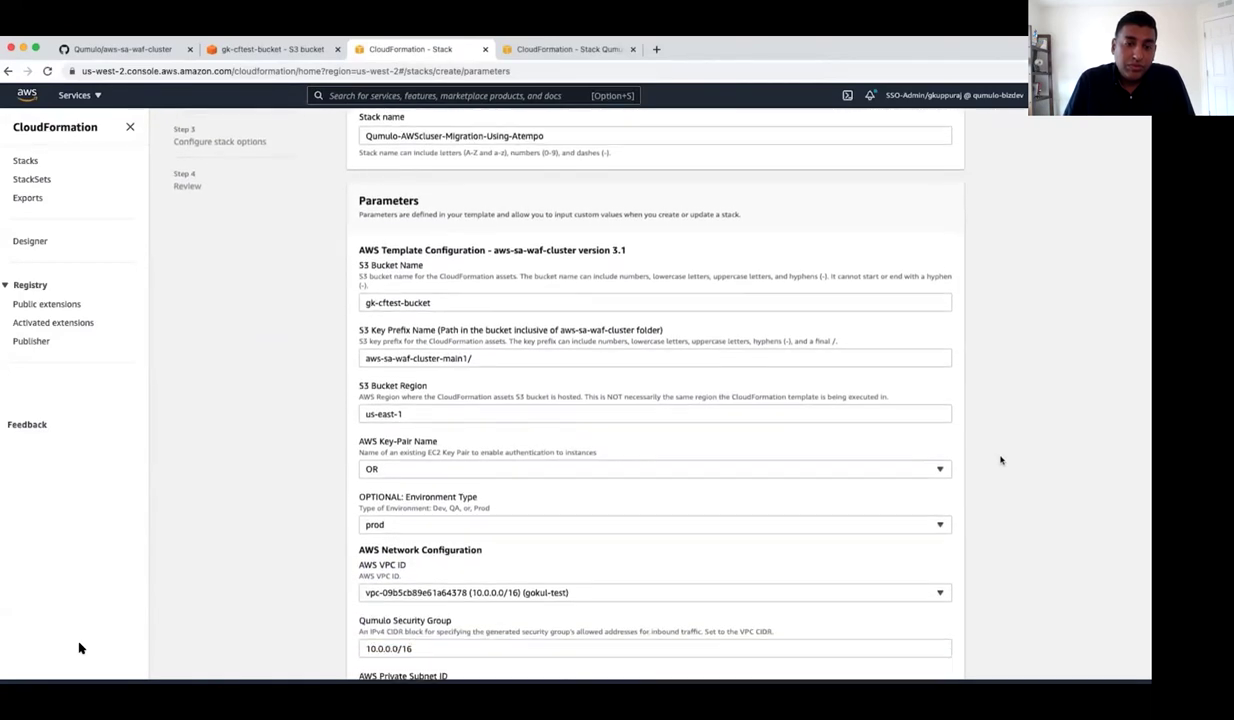
{"action": "scroll", "coordinate": [1000, 460], "scroll_direction": "down", "scroll_amount": 6}
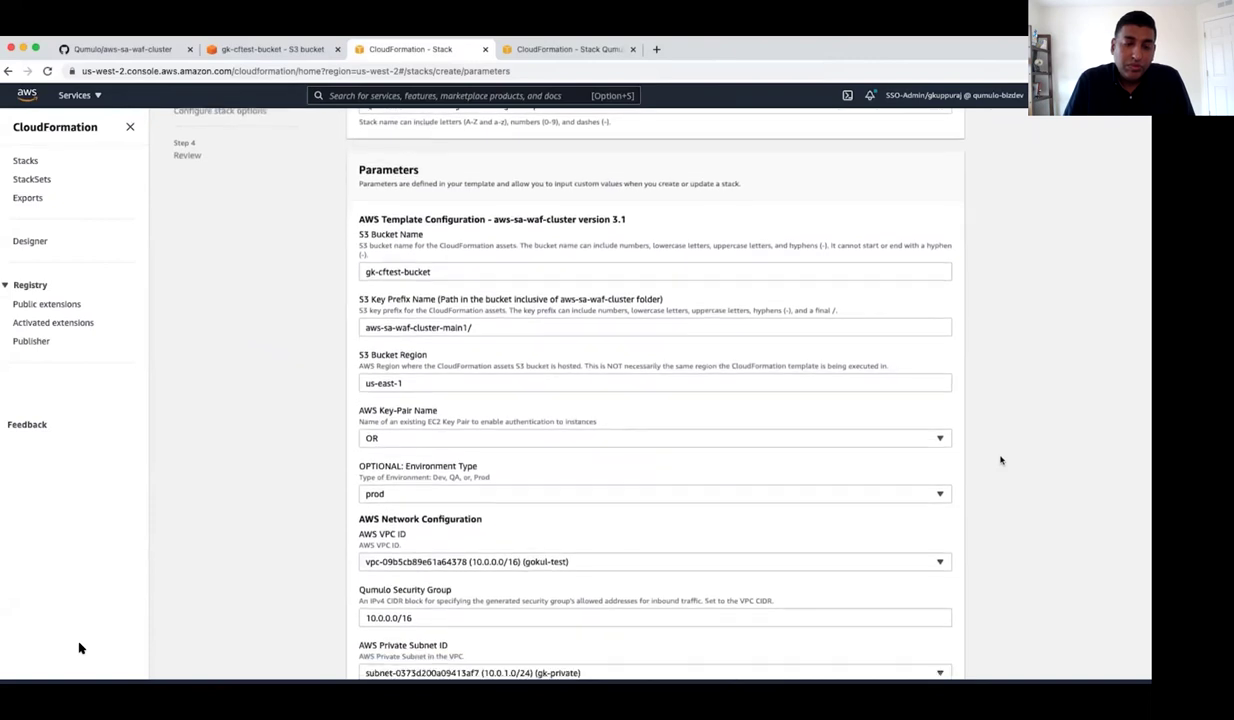
{"action": "scroll", "coordinate": [1001, 460], "scroll_direction": "down", "scroll_amount": 3}
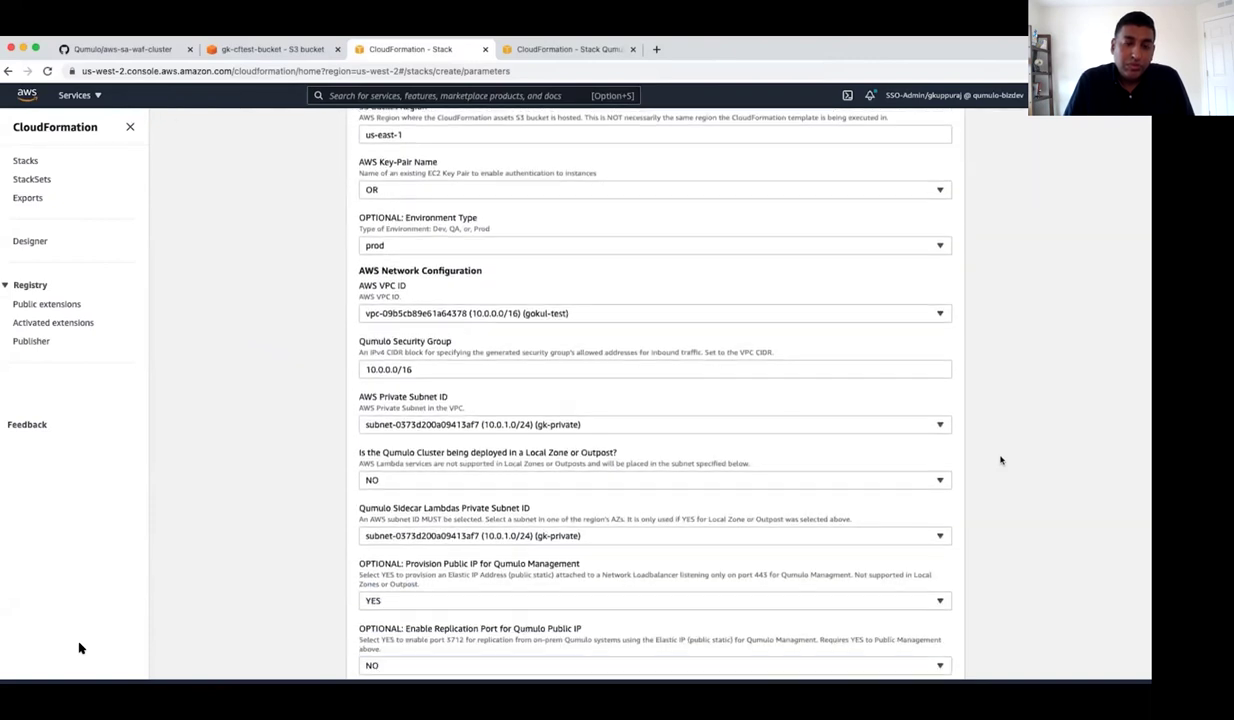
{"action": "scroll", "coordinate": [1001, 460], "scroll_direction": "down", "scroll_amount": 15}
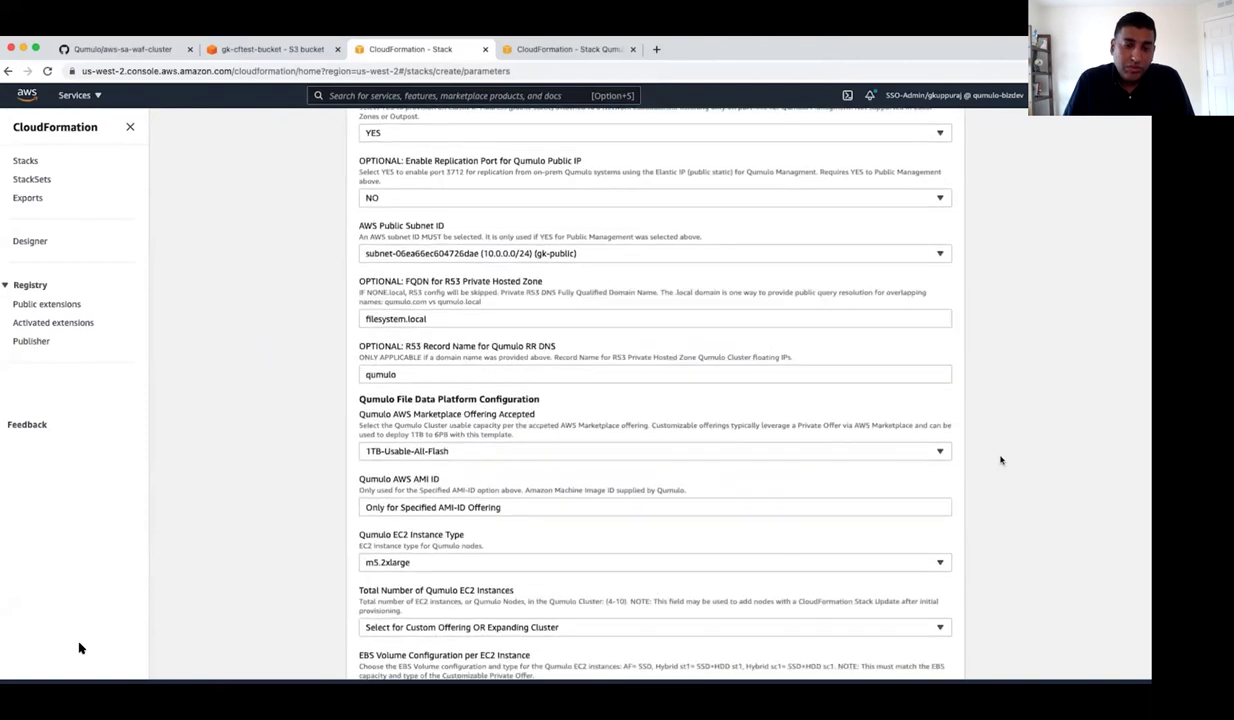
{"action": "scroll", "coordinate": [1001, 460], "scroll_direction": "down", "scroll_amount": 2}
{"action": "scroll", "coordinate": [1001, 460], "scroll_direction": "down", "scroll_amount": 1}
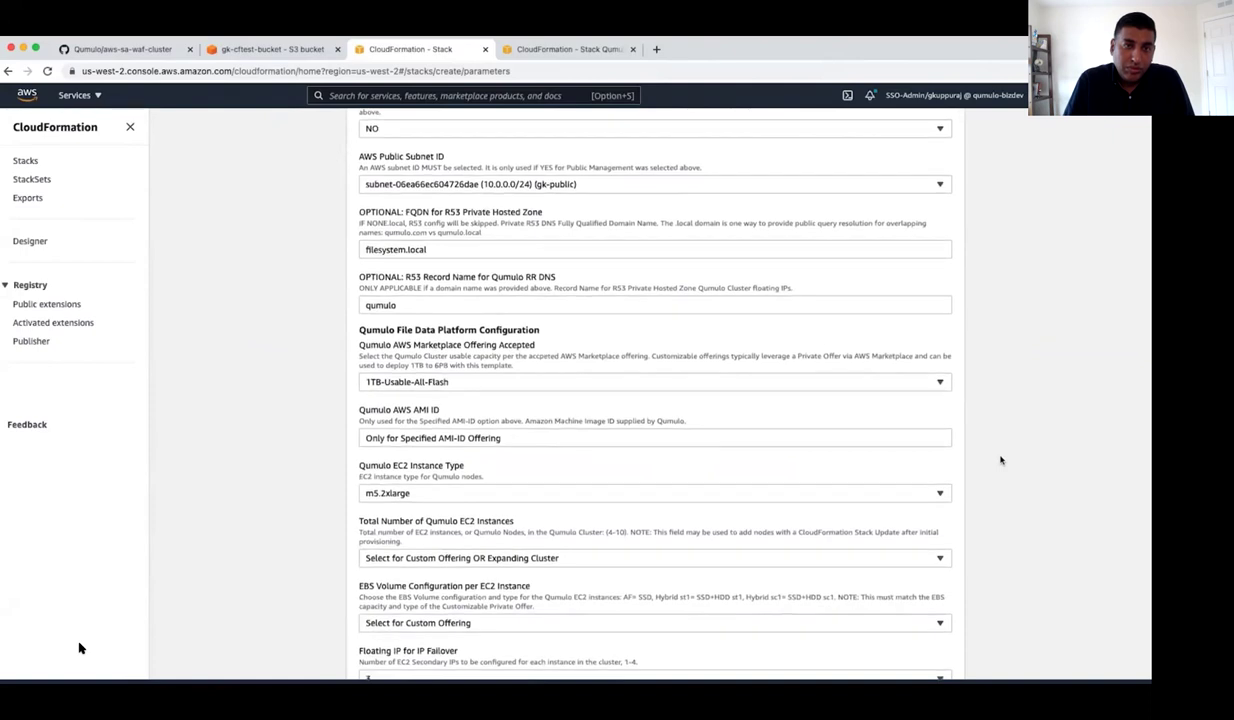
{"action": "scroll", "coordinate": [1001, 460], "scroll_direction": "down", "scroll_amount": 3}
{"action": "scroll", "coordinate": [1001, 460], "scroll_direction": "down", "scroll_amount": 20}
Continue to the stack options, disable rollback on failure in the stack creation options, and proceed to the review page.
{"action": "left_click", "coordinate": [945, 660]}
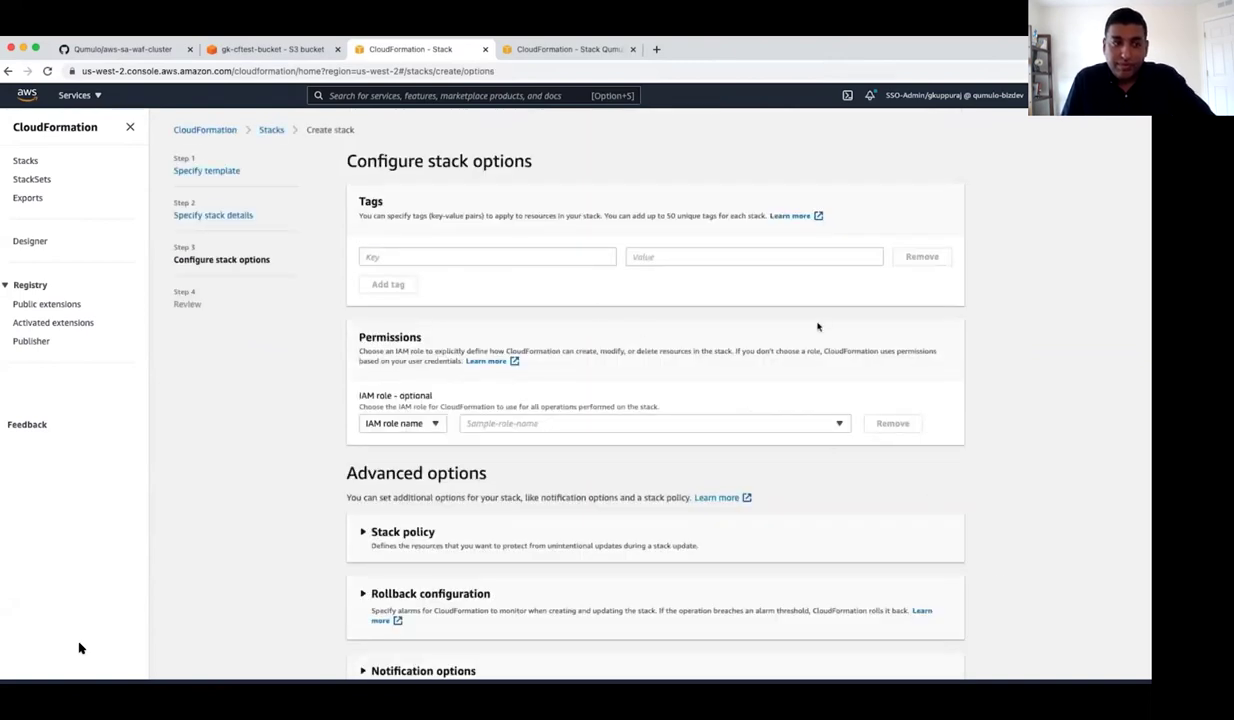
{"action": "scroll", "coordinate": [1069, 637], "scroll_direction": "down", "scroll_amount": 2}
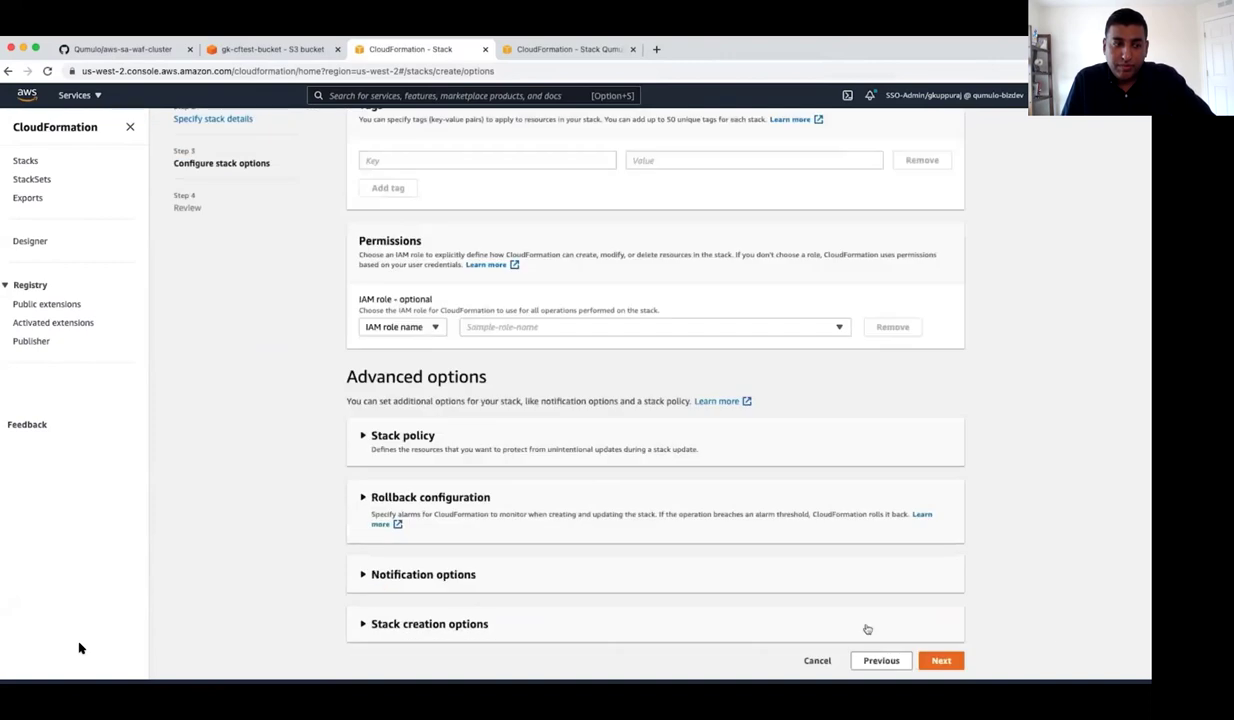
{"action": "left_click", "coordinate": [468, 627]}
{"action": "scroll", "coordinate": [617, 602], "scroll_direction": "down", "scroll_amount": 3}
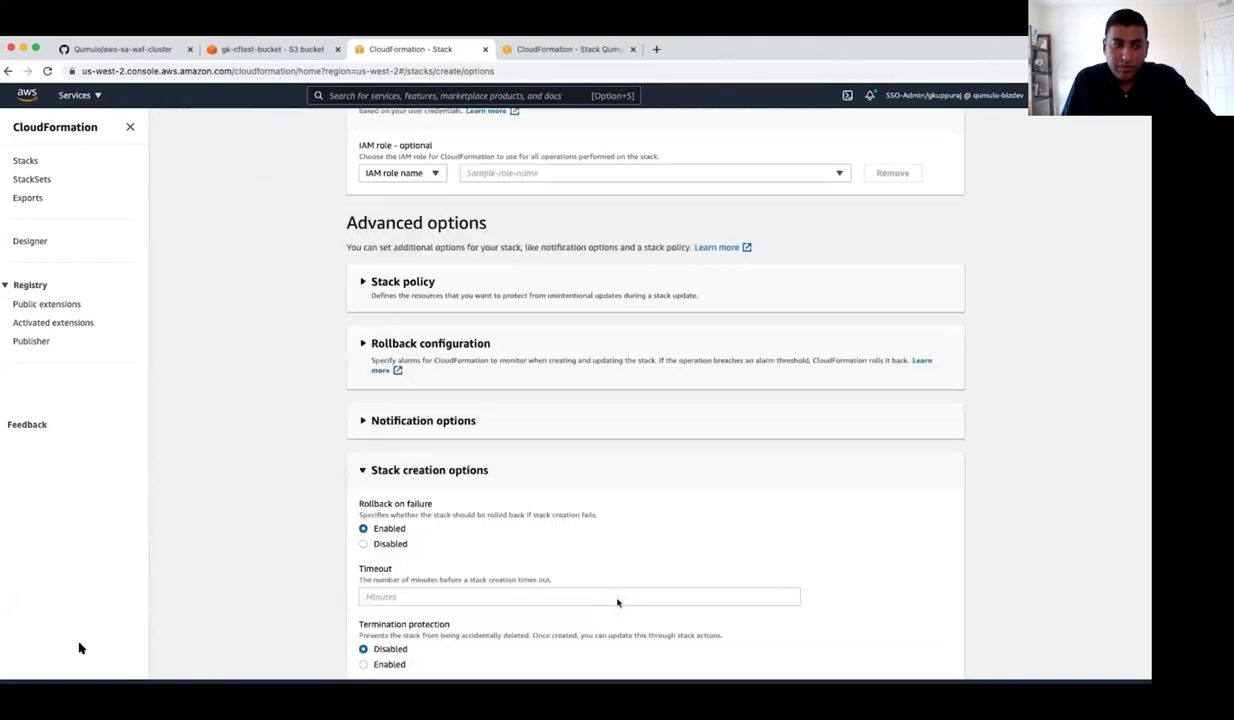
{"action": "scroll", "coordinate": [617, 602], "scroll_direction": "down", "scroll_amount": 1}
{"action": "left_click", "coordinate": [363, 503]}
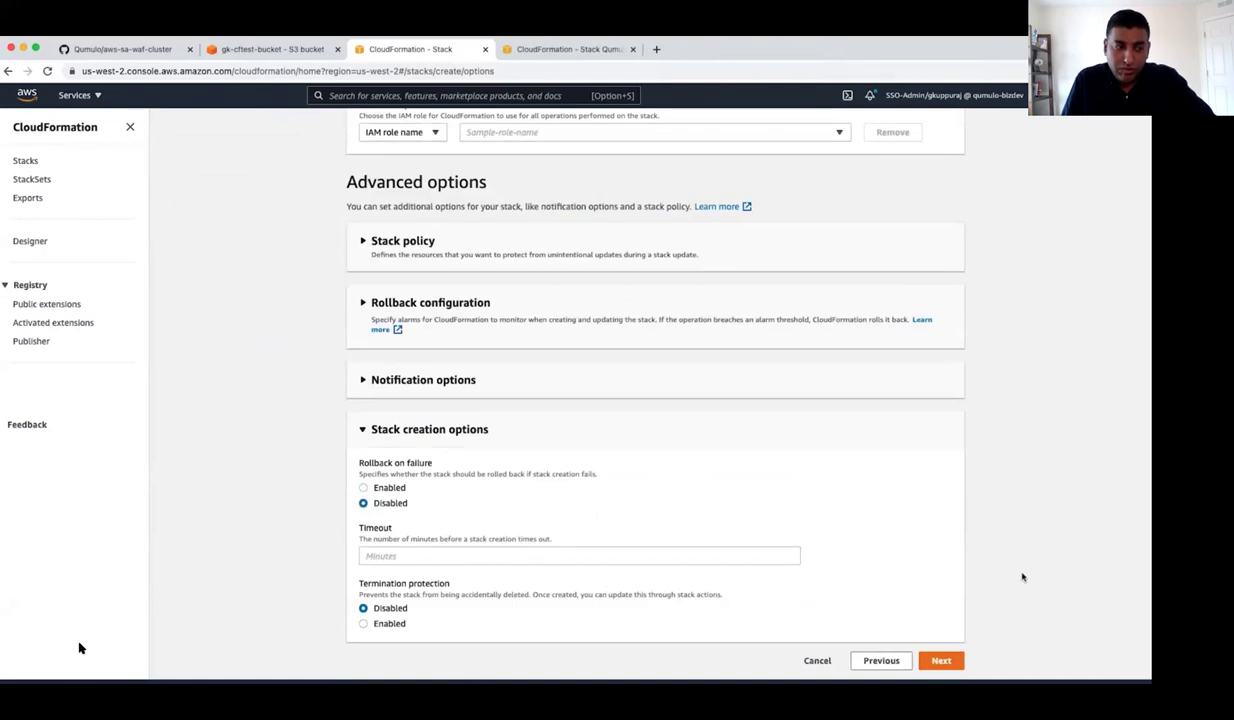
{"action": "left_click", "coordinate": [937, 659]}
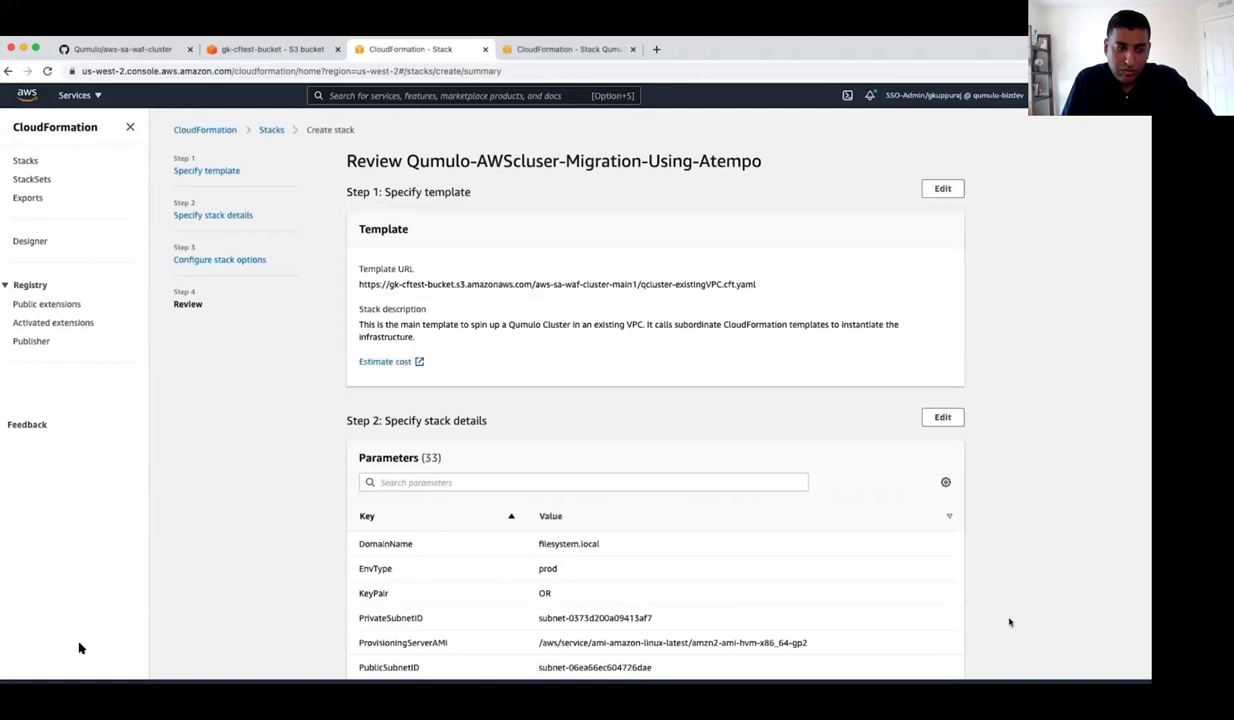
Review the stack summary, acknowledge the IAM custom names and CAPABILITY_AUTO_EXPAND capabilities, and create the stack.
{"action": "scroll", "coordinate": [1009, 622], "scroll_direction": "down", "scroll_amount": 10}
{"action": "scroll", "coordinate": [1009, 622], "scroll_direction": "down", "scroll_amount": 1}
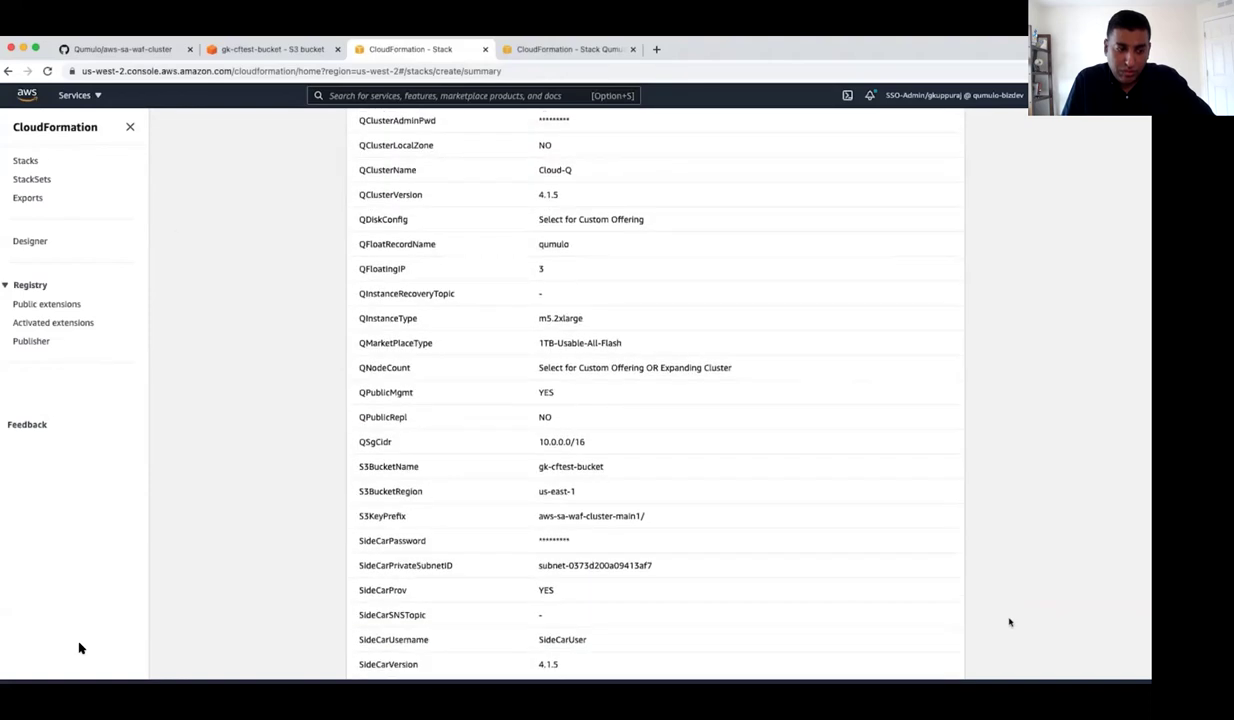
{"action": "scroll", "coordinate": [1009, 622], "scroll_direction": "down", "scroll_amount": 8}
{"action": "scroll", "coordinate": [1006, 620], "scroll_direction": "down", "scroll_amount": 5}
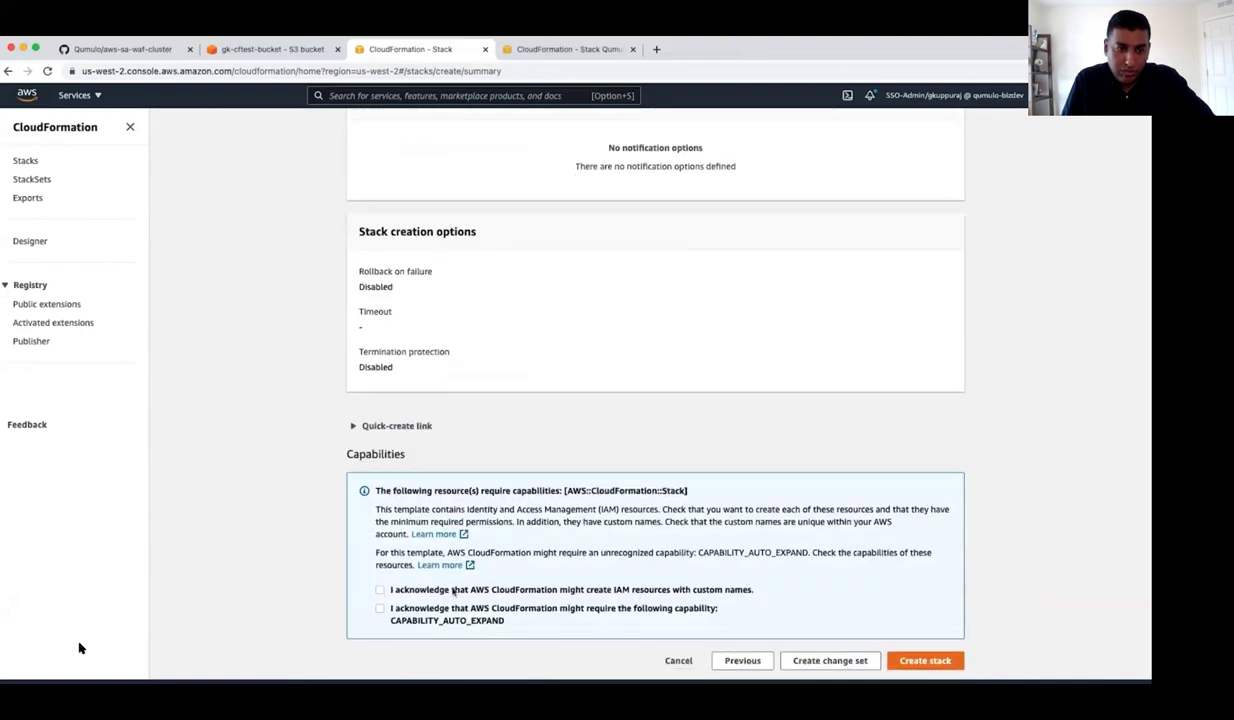
{"action": "left_click", "coordinate": [380, 590]}
{"action": "left_click", "coordinate": [380, 608]}
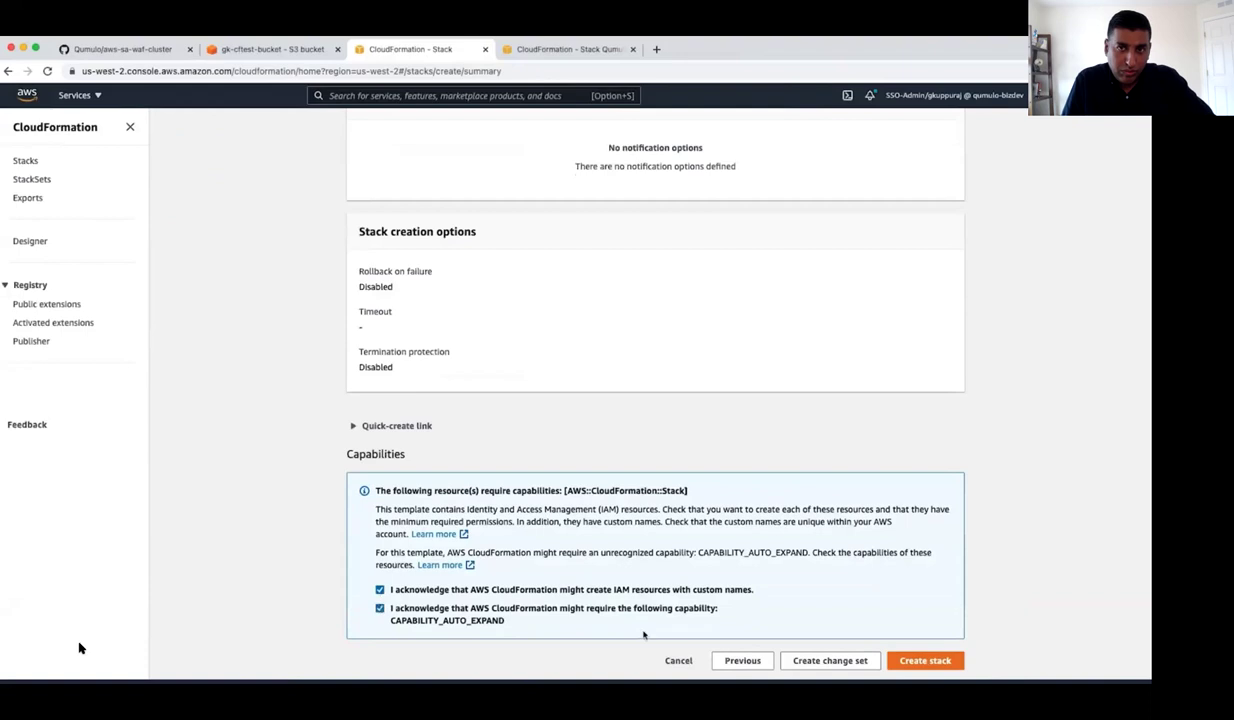
{"action": "left_click", "coordinate": [909, 664]}
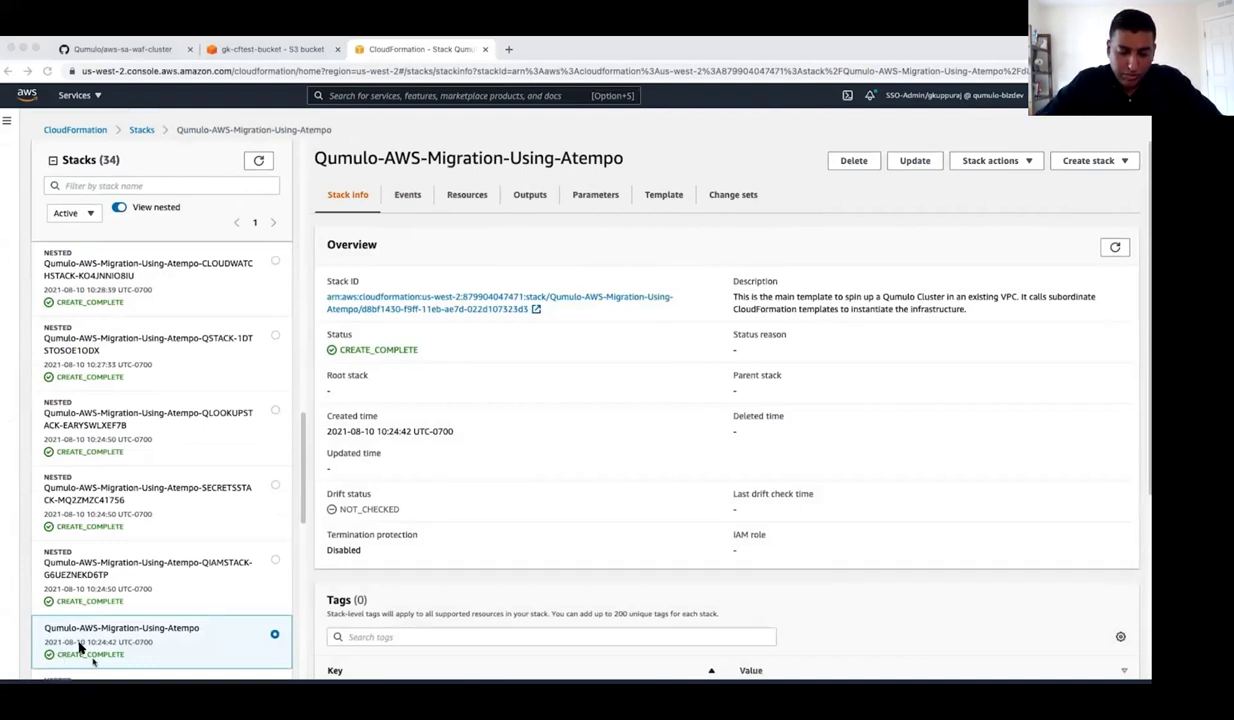
Examine the event history of the Qumulo-AWS-Migration-Using-Atempo stack from its start to its completion.
{"action": "left_click", "coordinate": [408, 197]}
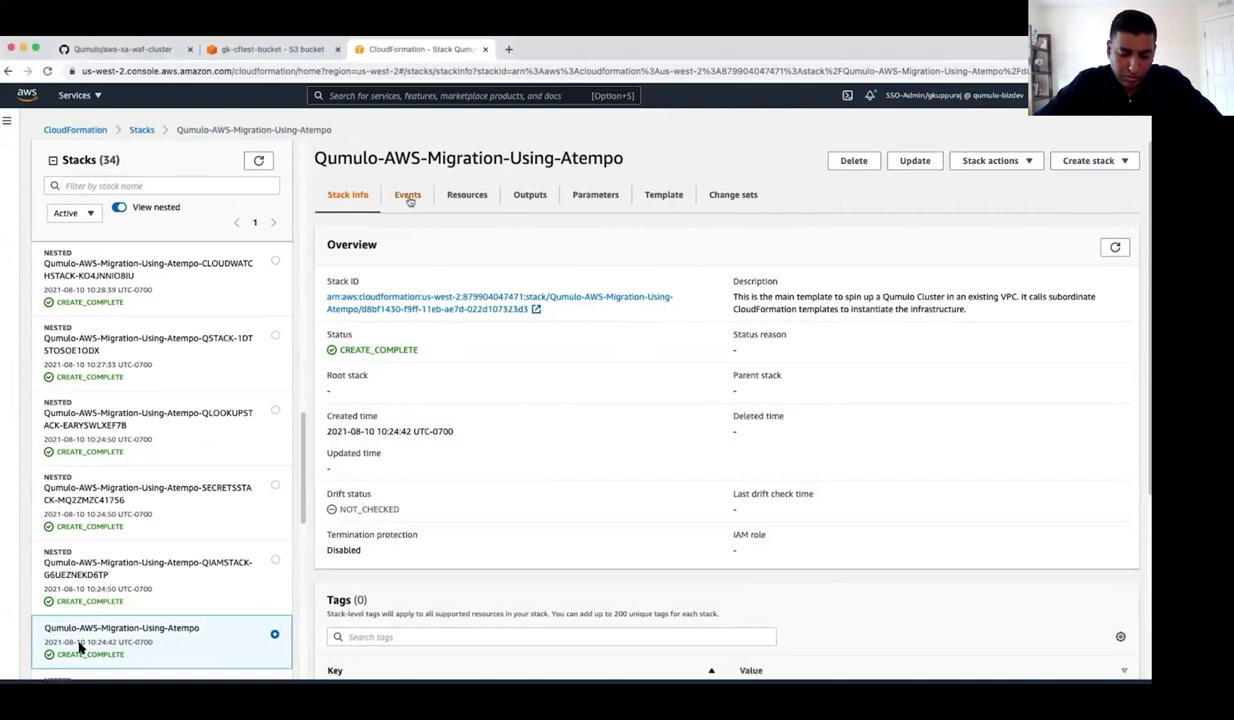
{"action": "left_click", "coordinate": [408, 196]}
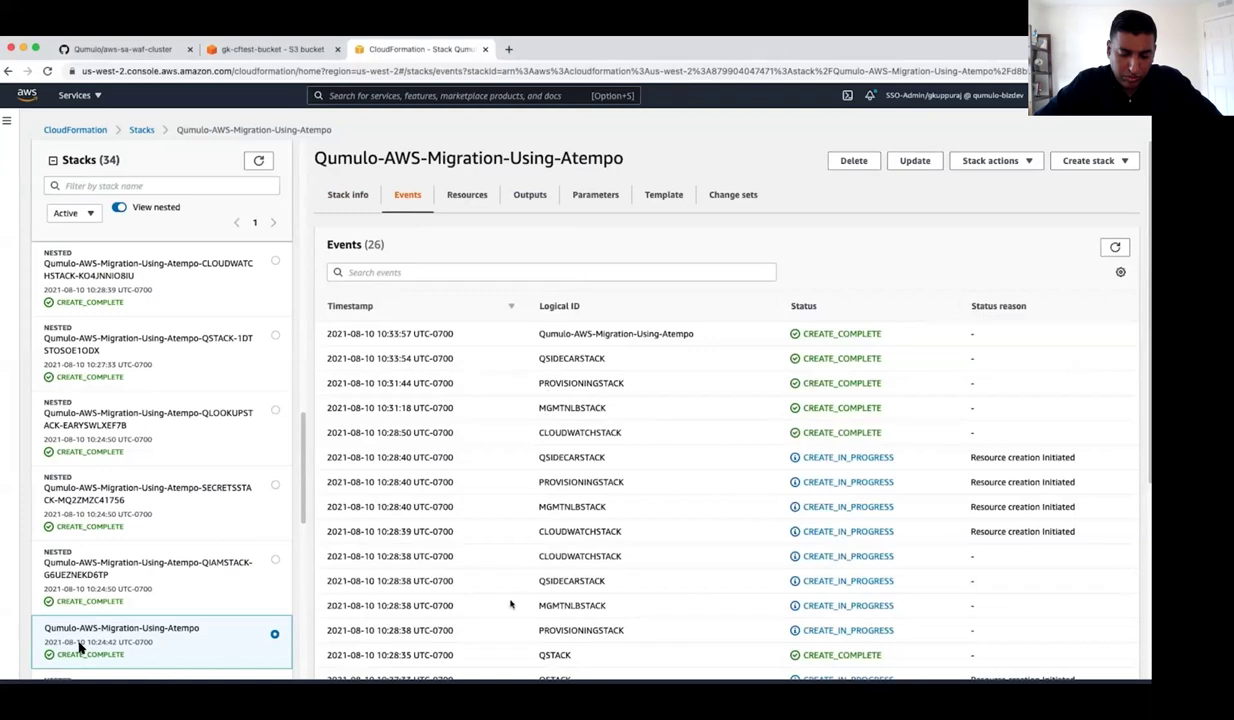
{"action": "scroll", "coordinate": [510, 604], "scroll_direction": "down", "scroll_amount": 10}
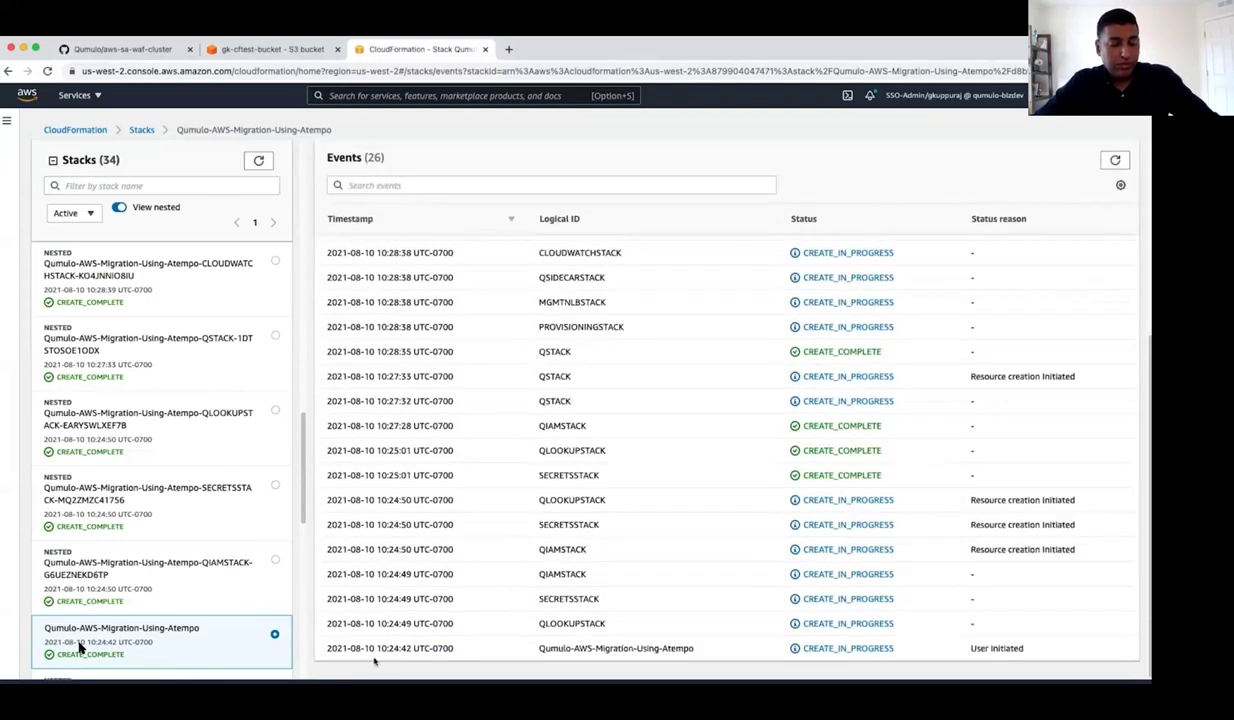
{"action": "scroll", "coordinate": [390, 640], "scroll_direction": "up", "scroll_amount": 10}
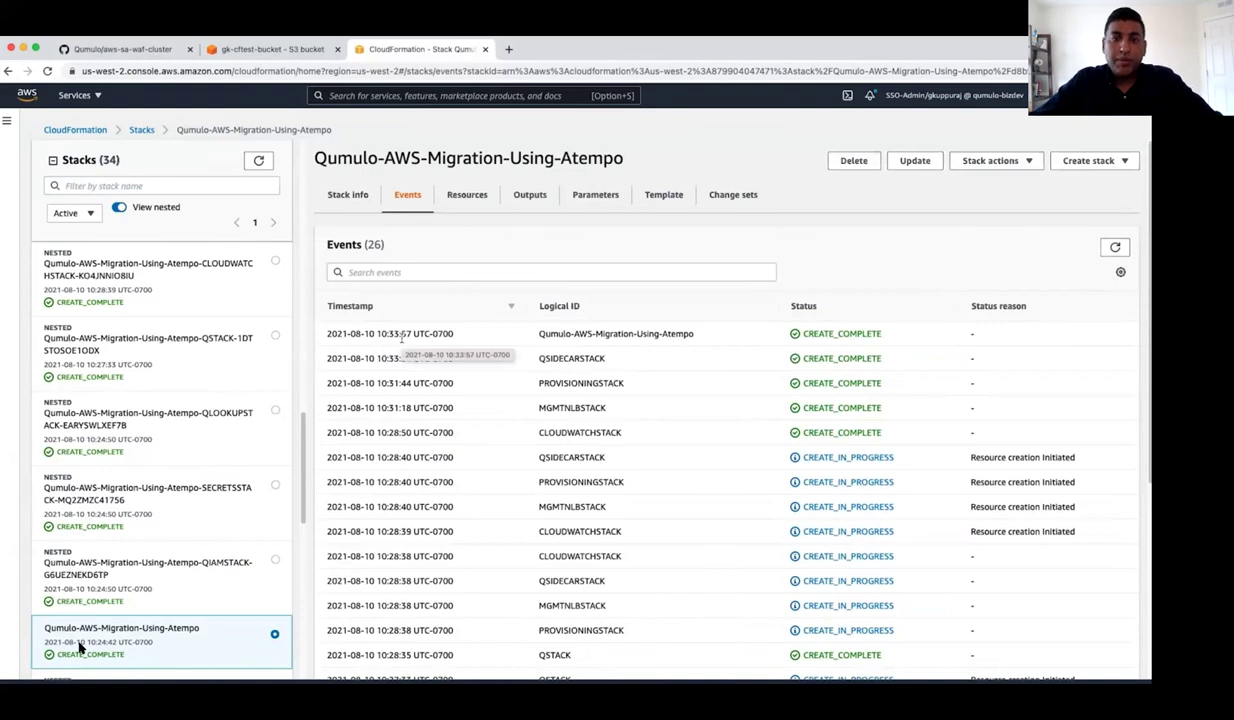
Copy the QumuloPublicIP URL from the stack's outputs and open it in a new browser tab.
{"action": "left_click", "coordinate": [331, 196]}
{"action": "left_click", "coordinate": [526, 196]}
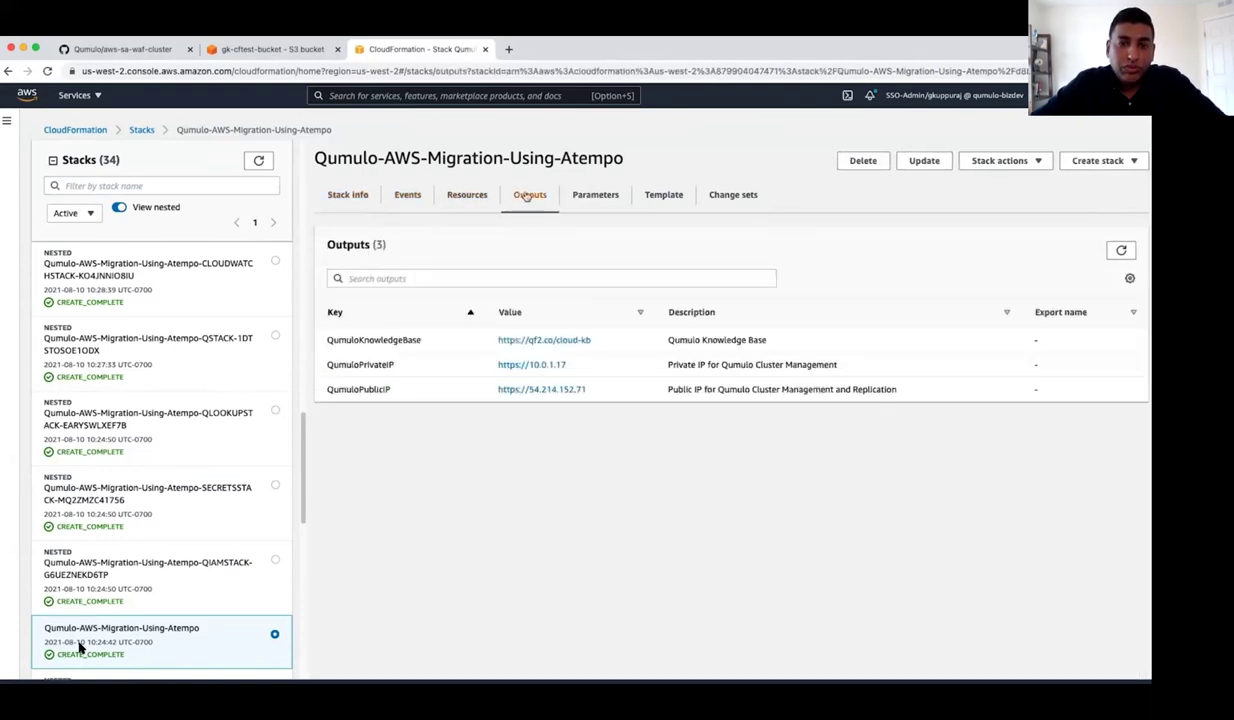
{"action": "left_click_drag", "start_coordinate": [587, 389], "coordinate": [496, 384]}
{"action": "key", "text": "super+c"}
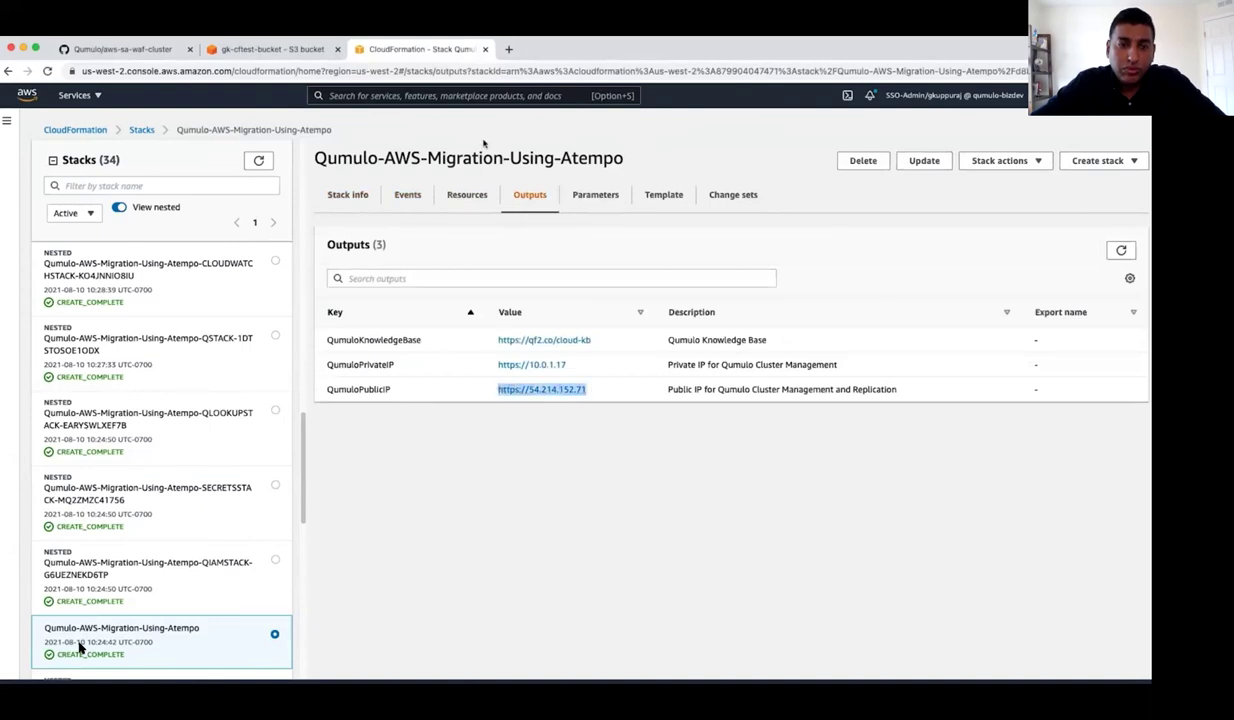
{"action": "left_click", "coordinate": [508, 49]}
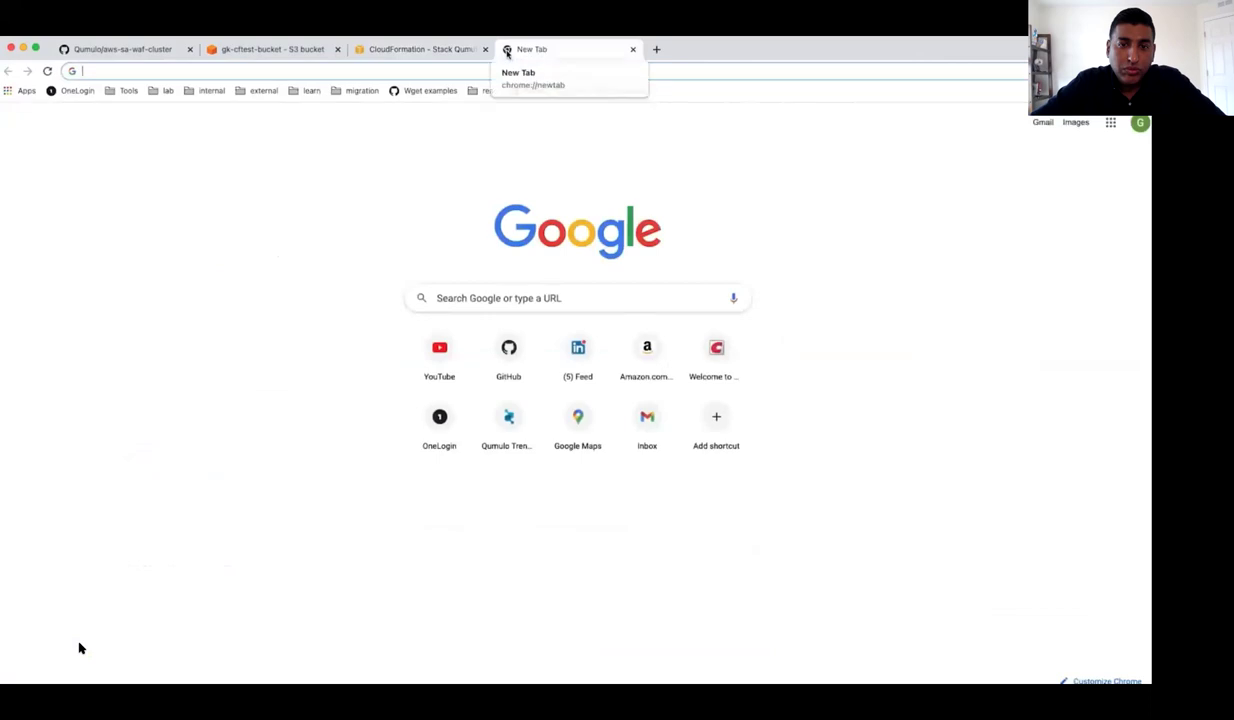
{"action": "key", "text": "super+v"}
{"action": "key", "text": "Return"}
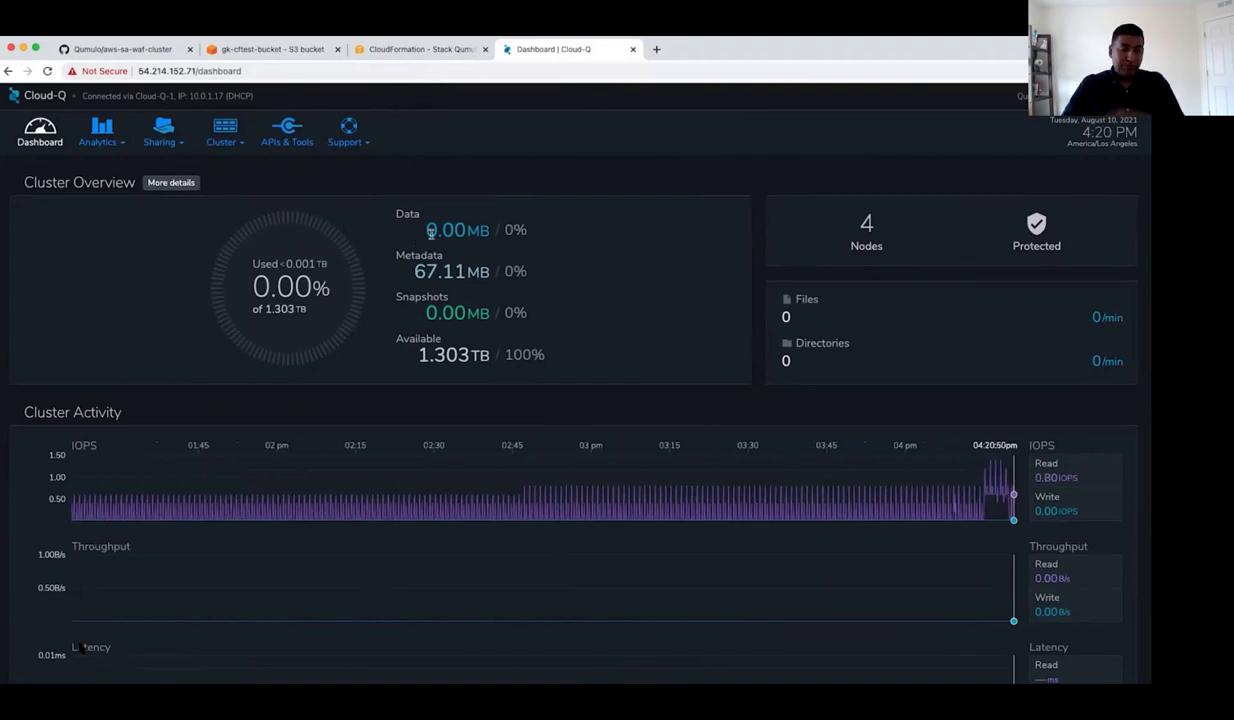
Check the data usage in the Cloud-Q cluster overview and open the Sharing options.
{"action": "left_click_drag", "start_coordinate": [428, 231], "coordinate": [537, 237]}
{"action": "left_click", "coordinate": [538, 236]}
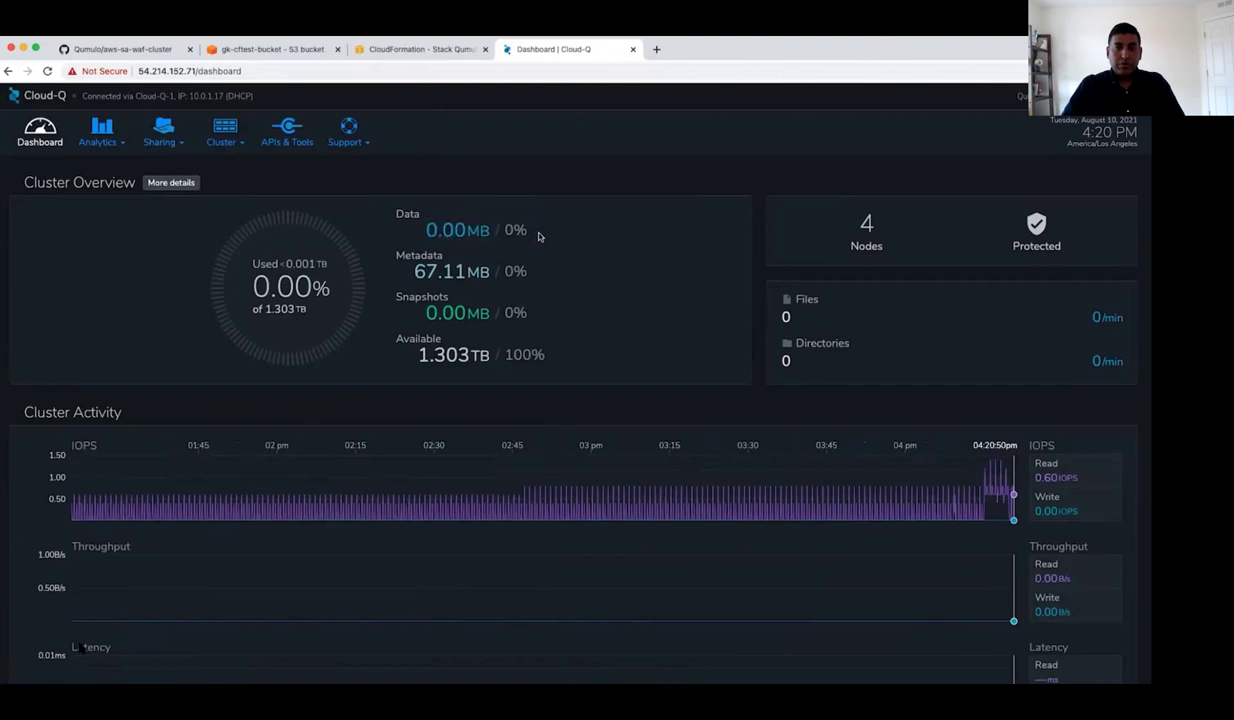
{"action": "left_click", "coordinate": [162, 142]}
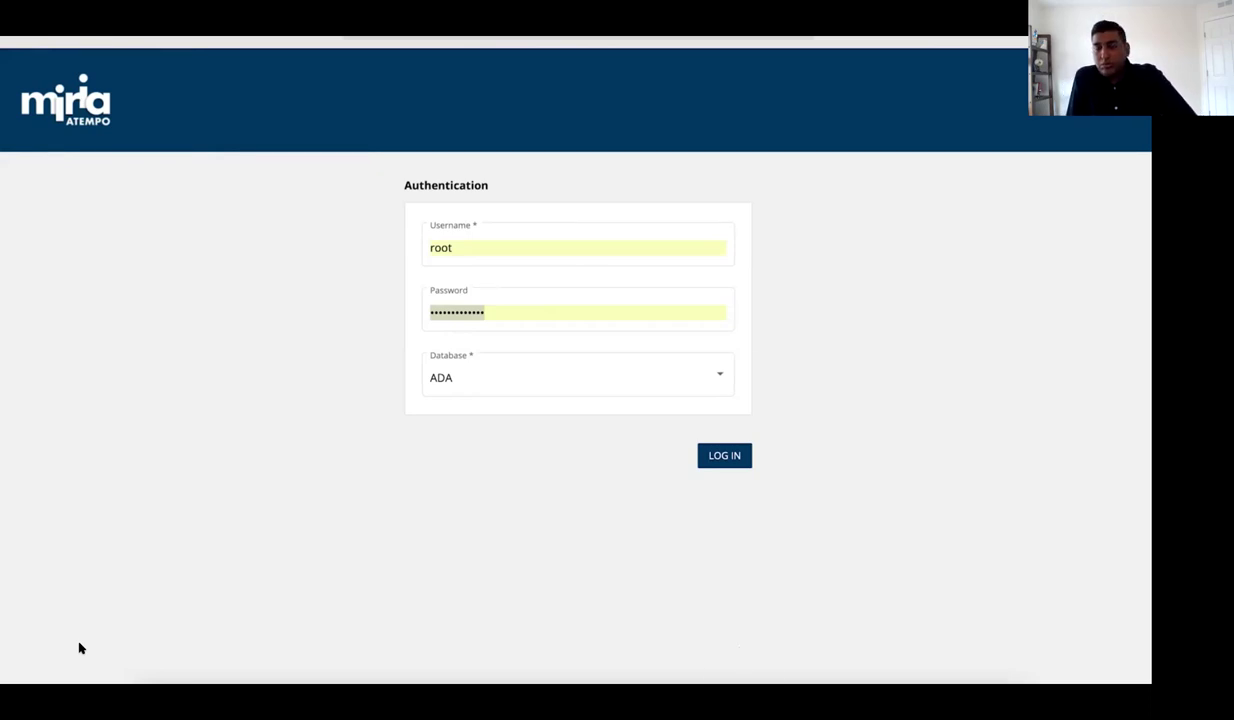
Log in to Atempo Miria as root on the ADA database with the prefilled credentials.
{"action": "left_click", "coordinate": [725, 456]}
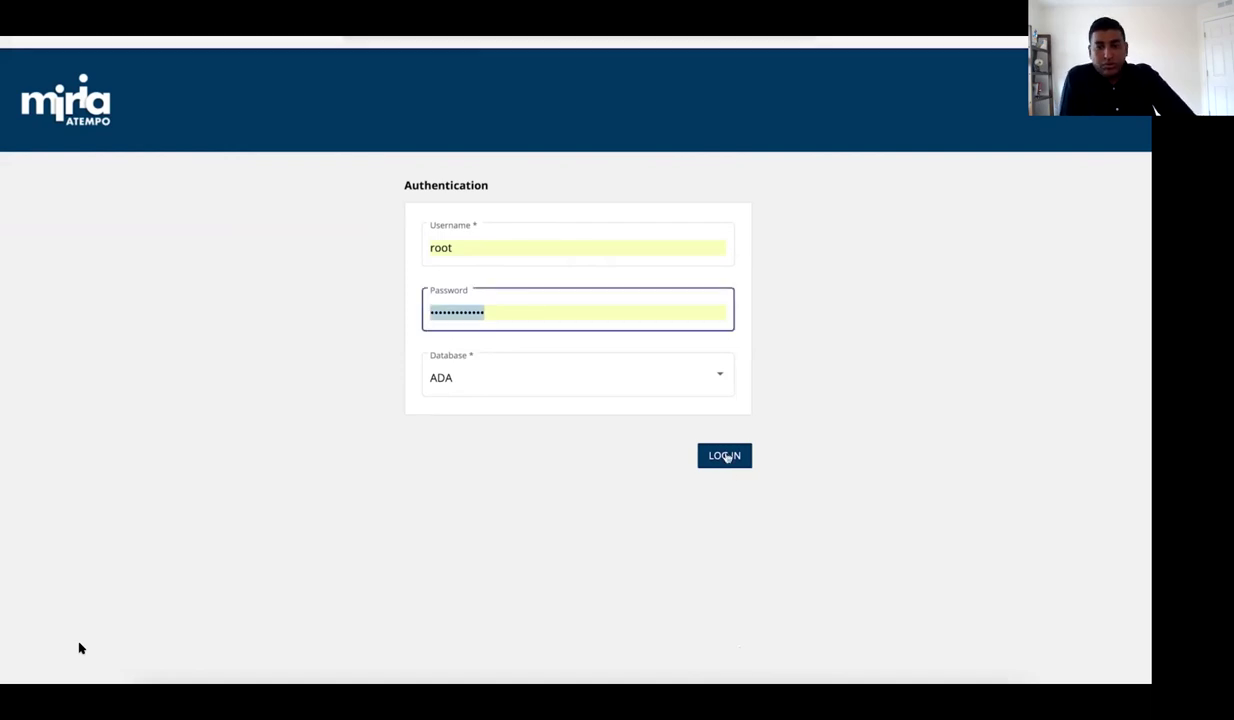
{"action": "left_click", "coordinate": [726, 456]}
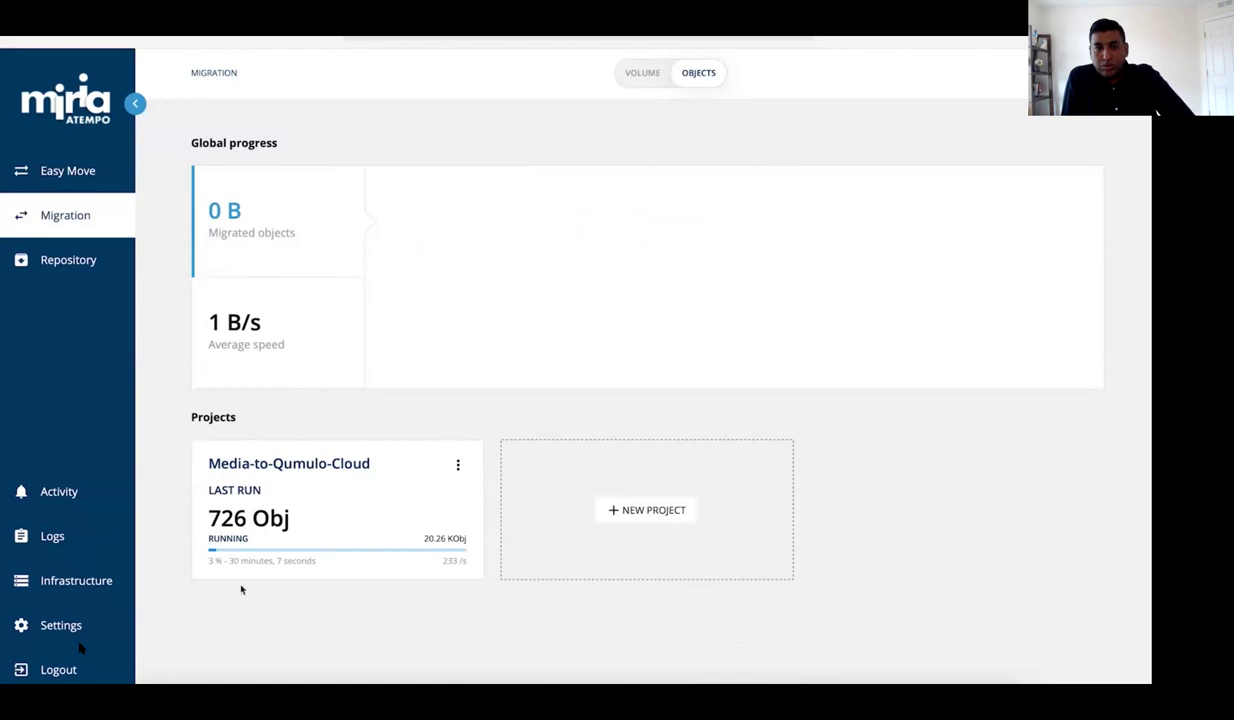
Create a new migration project named Research.
{"action": "left_click", "coordinate": [671, 511]}
{"action": "left_click", "coordinate": [280, 222]}
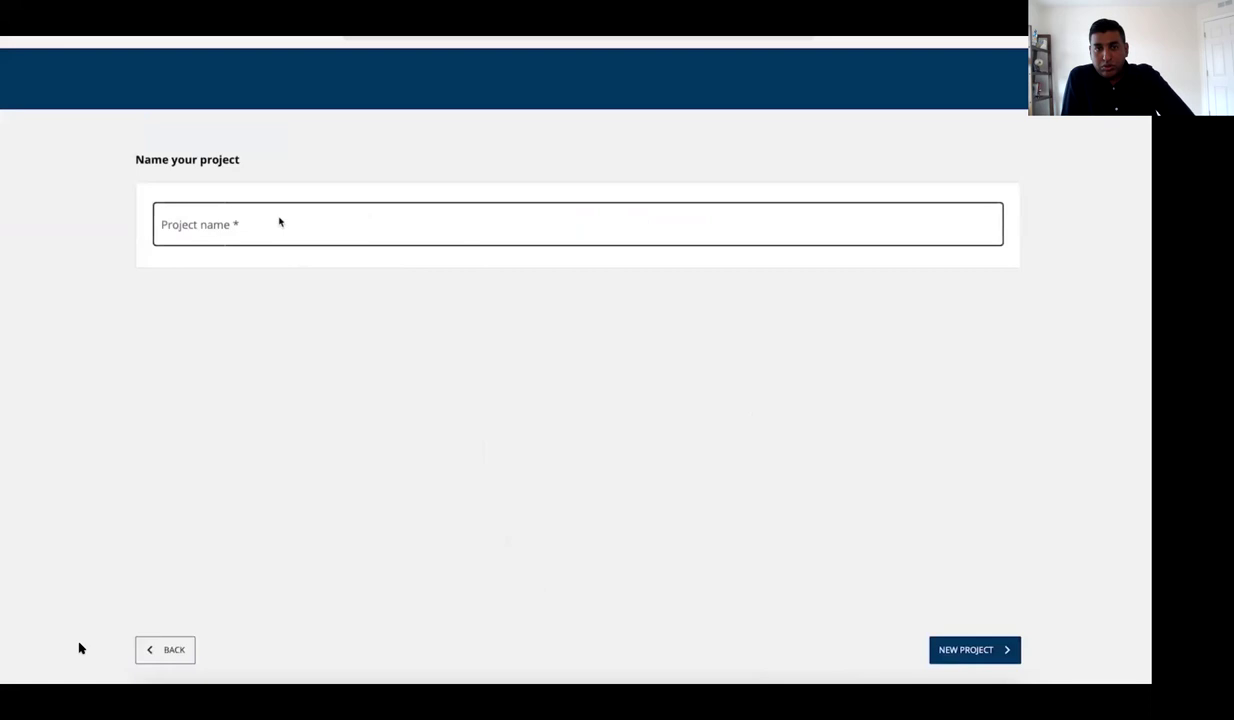
{"action": "type", "text": "Rfaq"}
{"action": "key", "text": "BackSpace"}
{"action": "key", "text": "BackSpace"}
{"action": "key", "text": "BackSpace"}
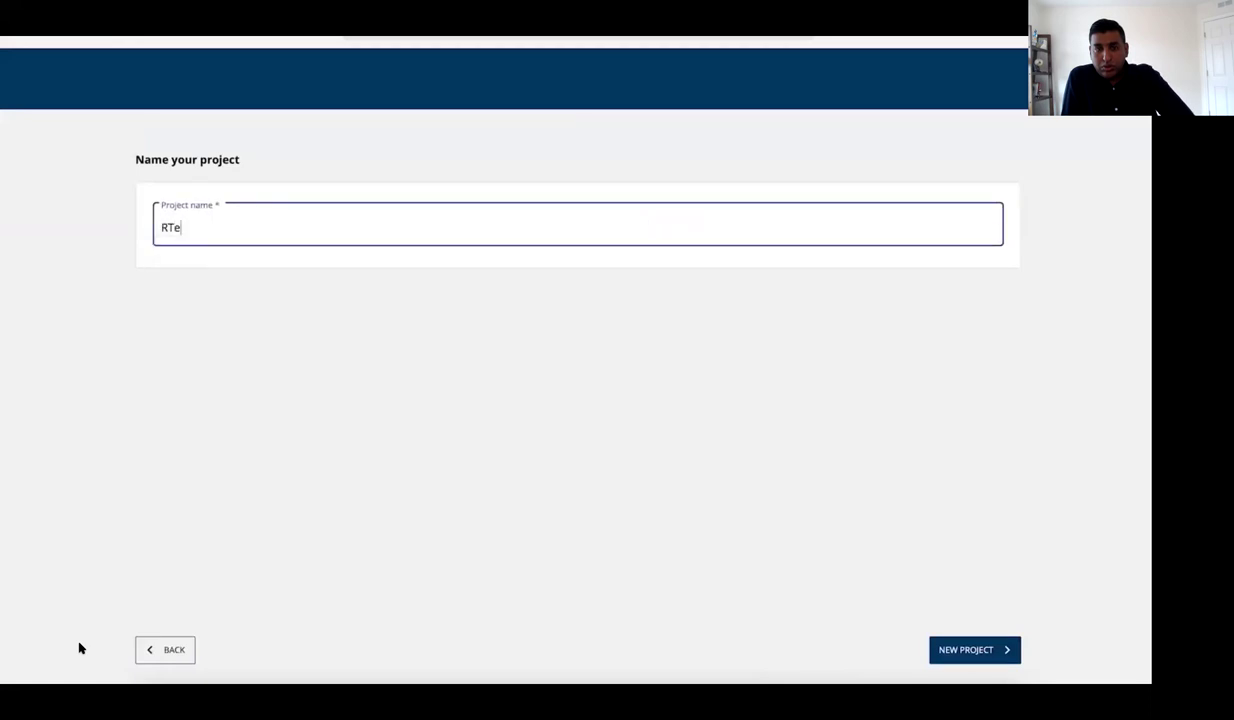
{"action": "type", "text": "ea"}
{"action": "type", "text": "s"}
{"action": "key", "text": "BackSpace"}
{"action": "key", "text": "BackSpace"}
{"action": "type", "text": "seacr"}
{"action": "key", "text": "BackSpace"}
{"action": "key", "text": "BackSpace"}
{"action": "type", "text": "rch"}
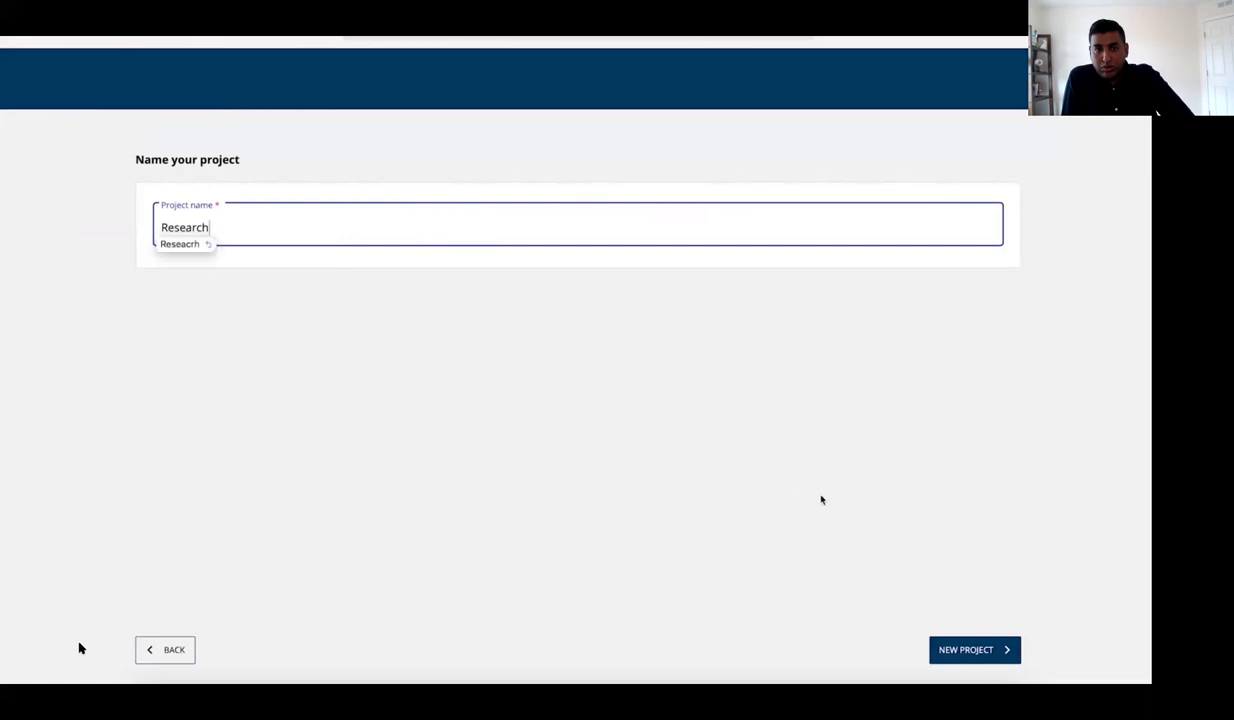
{"action": "left_click", "coordinate": [956, 650]}
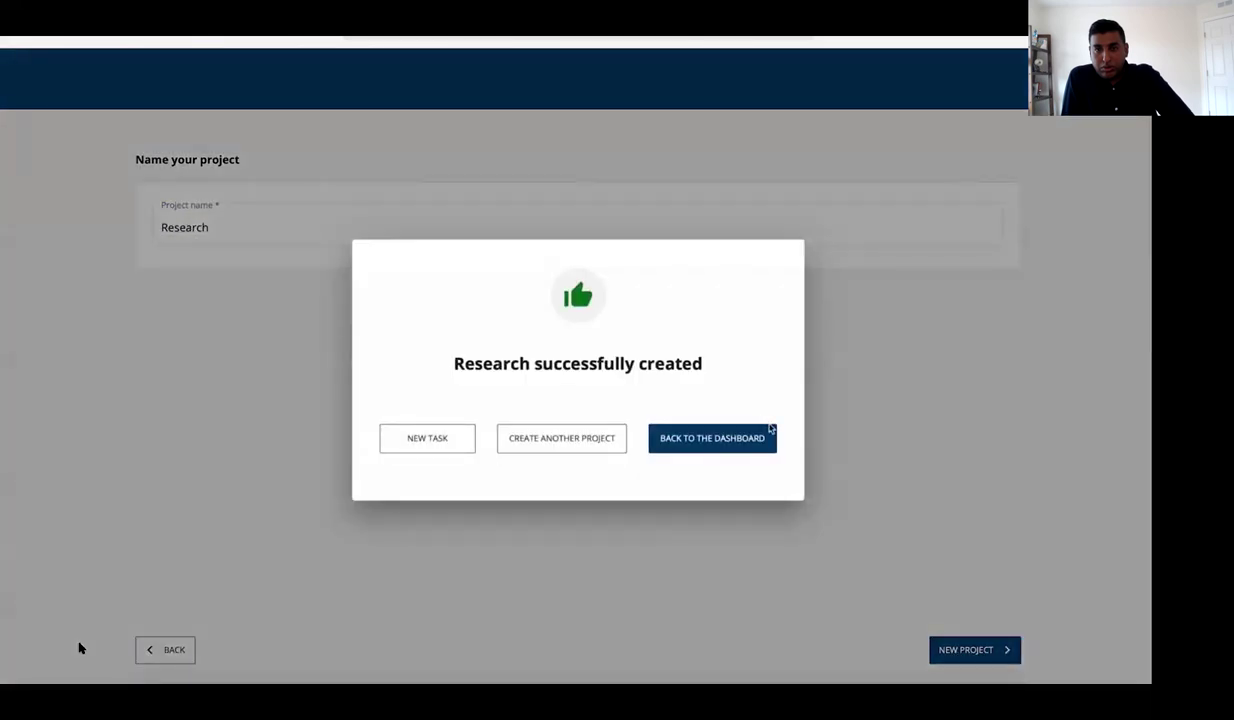
Start a new task in the project with isilon1 (Unix) as source and qumulo-cloud-NFS (Unix) as target, and continue to object selection.
{"action": "left_click", "coordinate": [436, 434]}
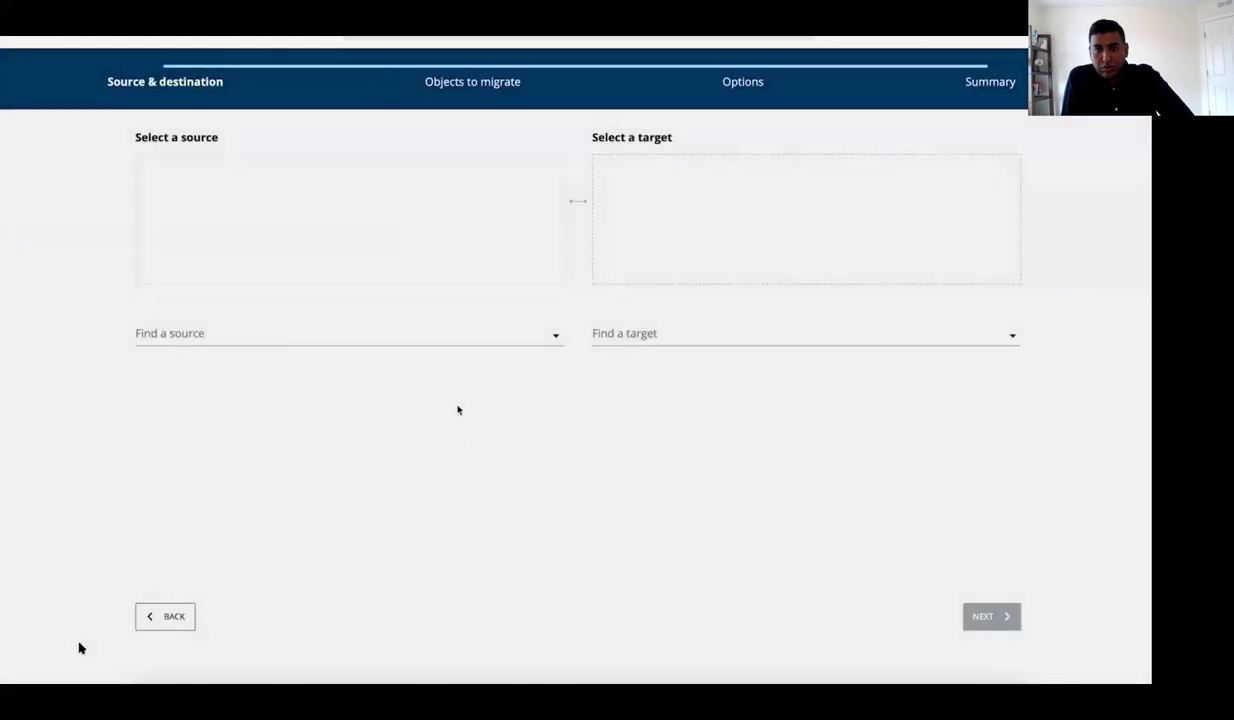
{"action": "left_click", "coordinate": [555, 337]}
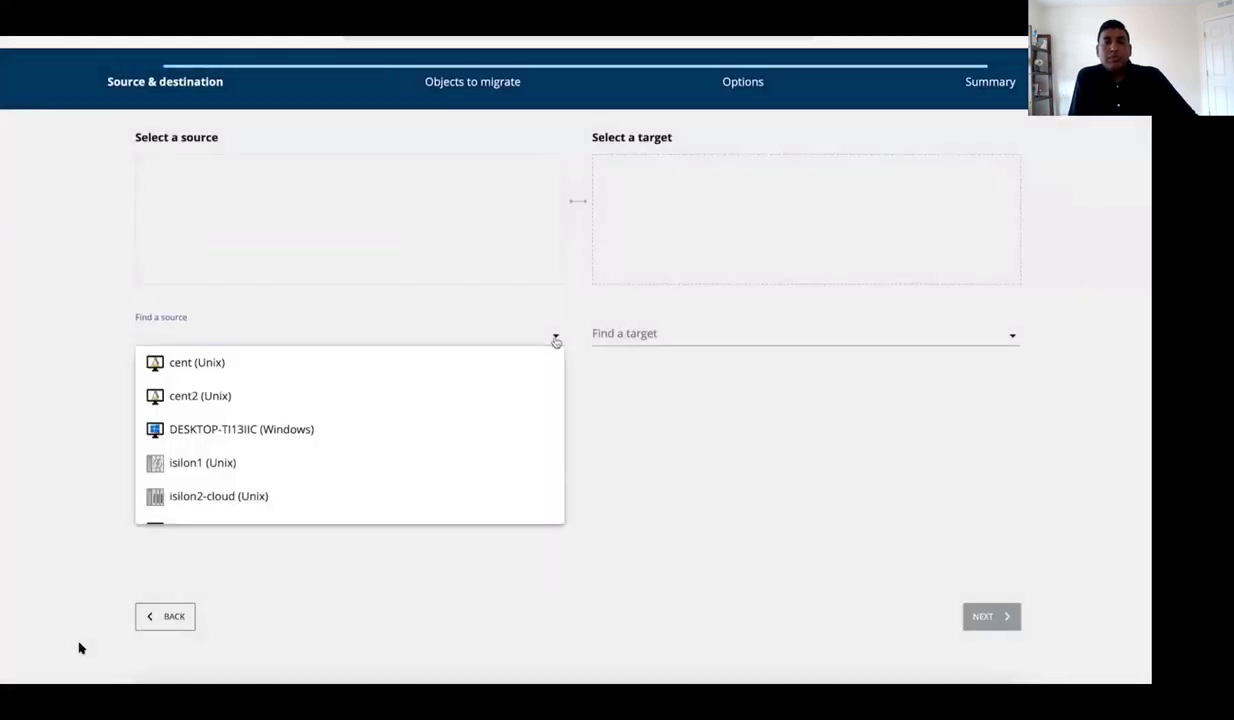
{"action": "left_click", "coordinate": [372, 459]}
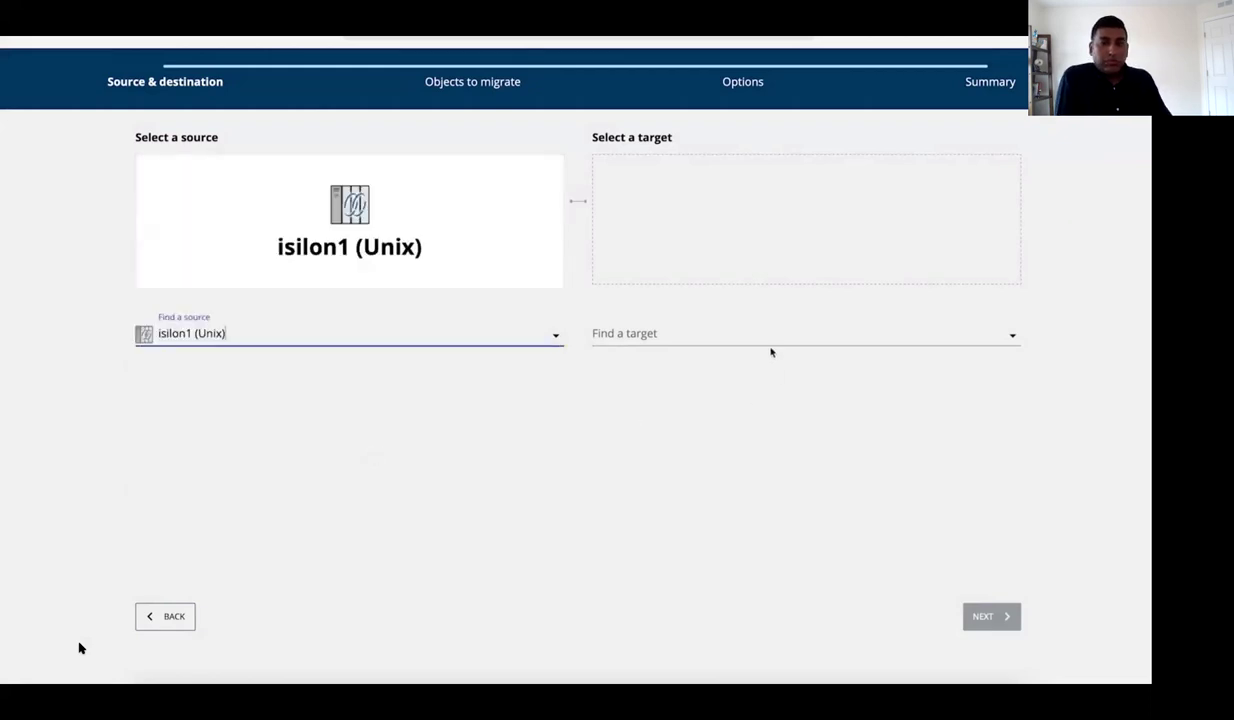
{"action": "left_click", "coordinate": [771, 349]}
{"action": "scroll", "coordinate": [763, 453], "scroll_direction": "down", "scroll_amount": 1}
{"action": "scroll", "coordinate": [763, 455], "scroll_direction": "down", "scroll_amount": 1}
{"action": "left_click", "coordinate": [740, 440]}
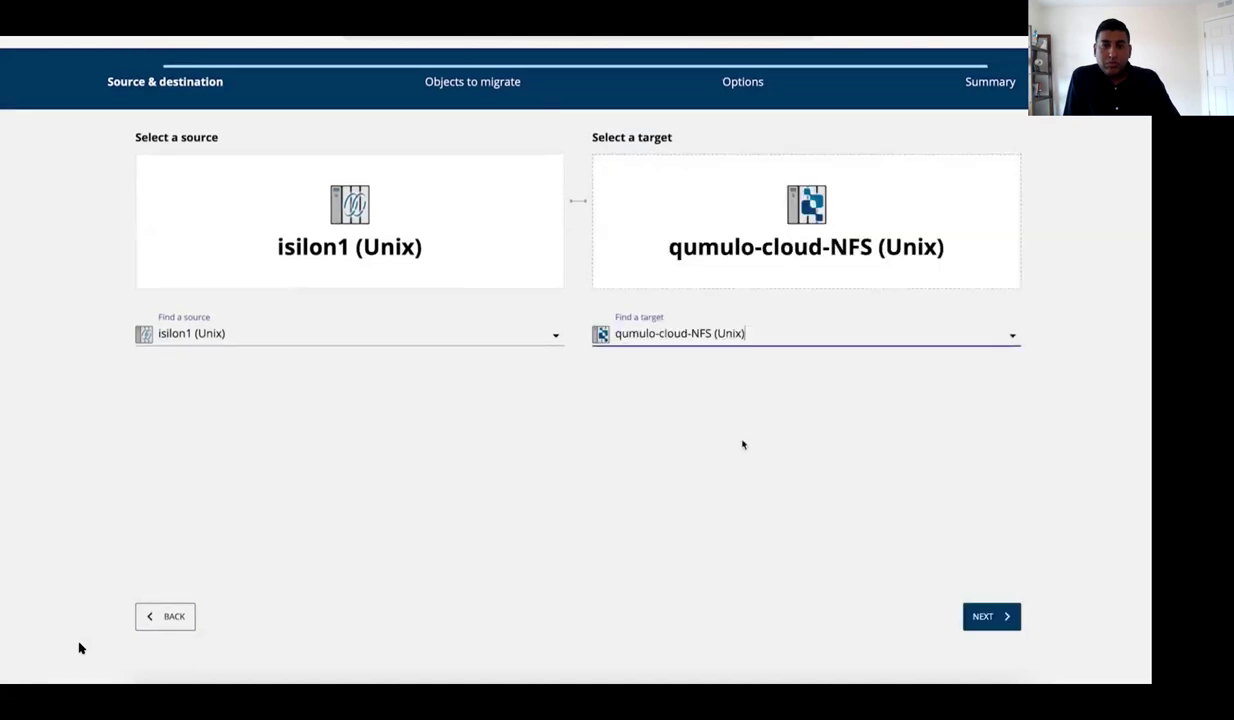
{"action": "left_click", "coordinate": [985, 618]}
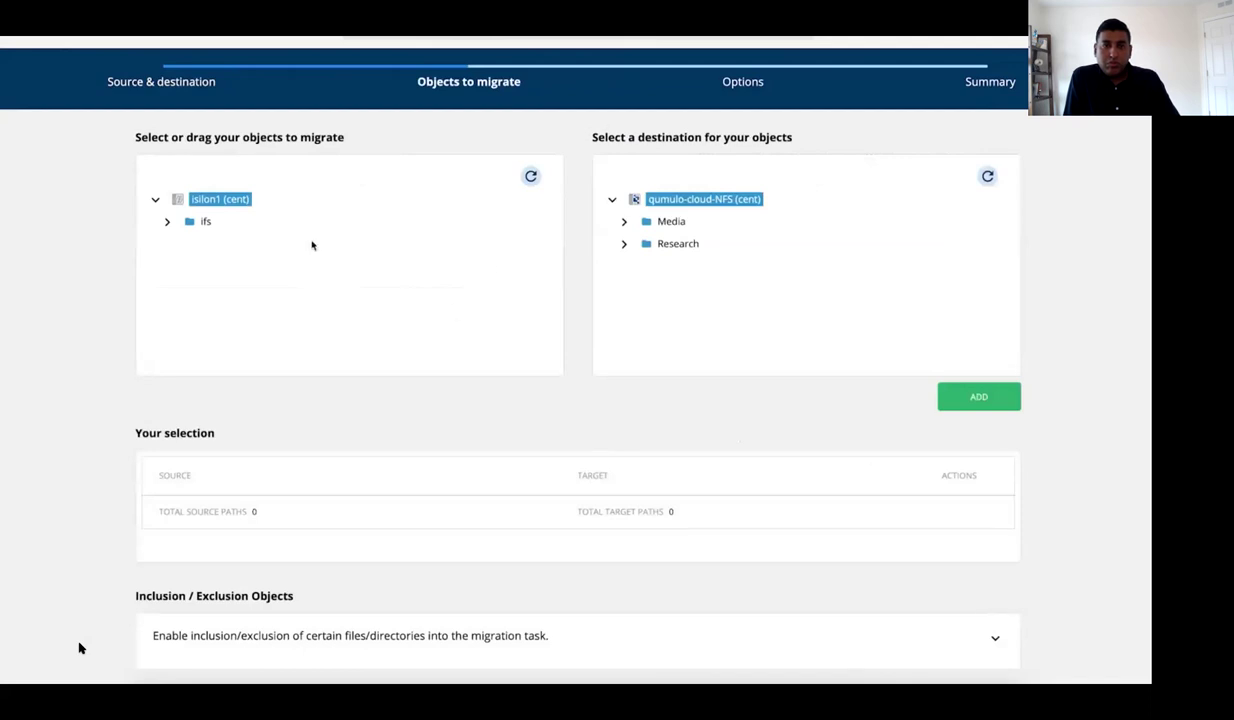
Add the isilon1 folder ifs/nfs/research for migration to the Research folder on qumulo-cloud-NFS.
{"action": "left_click", "coordinate": [167, 221]}
{"action": "scroll", "coordinate": [305, 296], "scroll_direction": "down", "scroll_amount": 5}
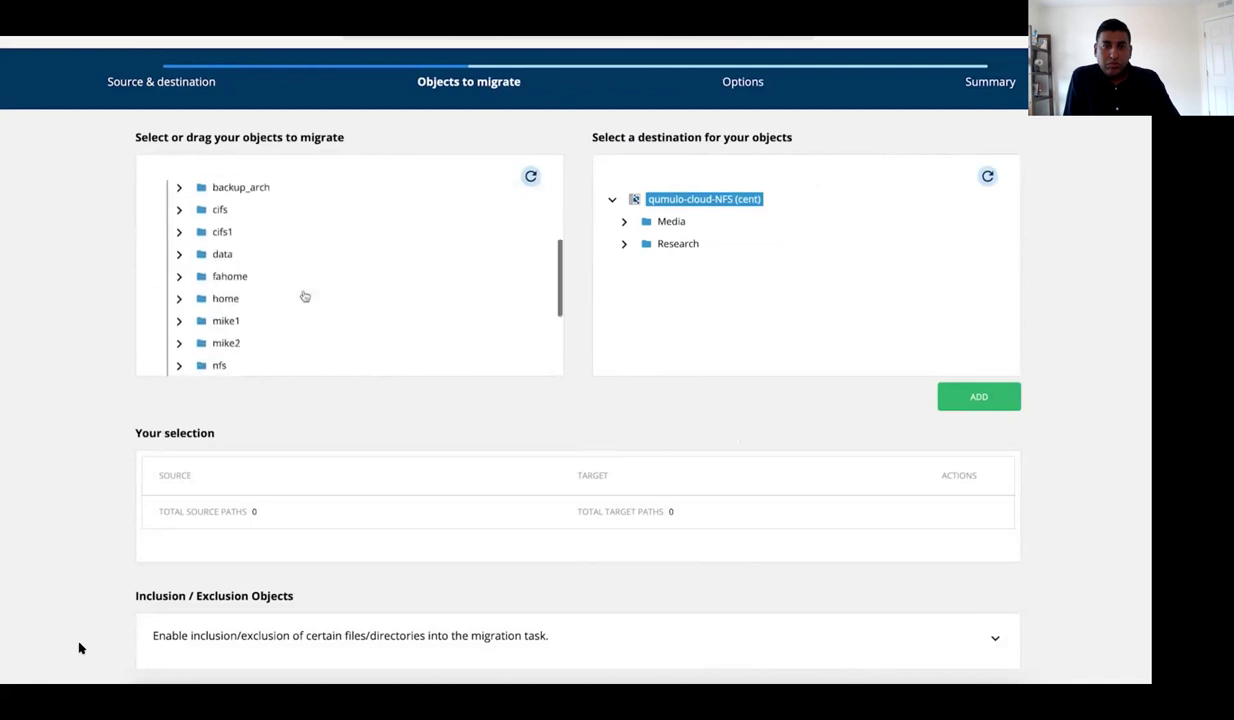
{"action": "scroll", "coordinate": [305, 296], "scroll_direction": "down", "scroll_amount": 3}
{"action": "left_click", "coordinate": [179, 237]}
{"action": "left_click", "coordinate": [244, 304]}
{"action": "left_click", "coordinate": [693, 245]}
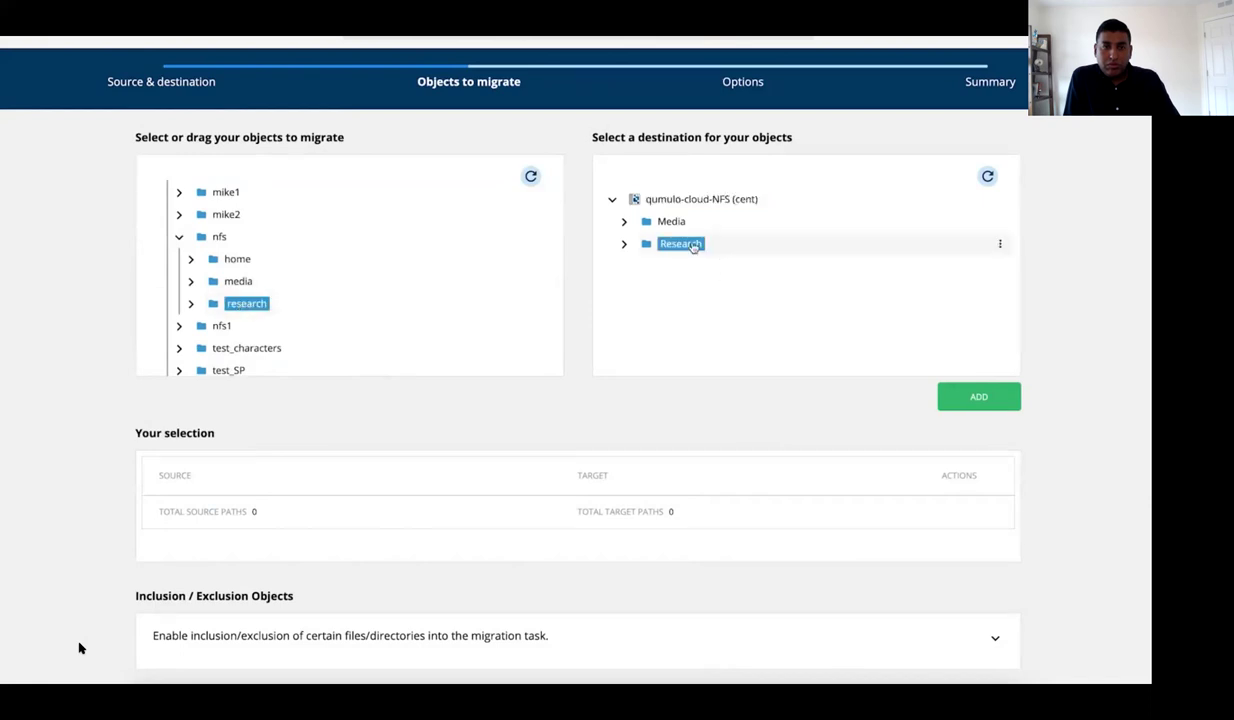
{"action": "left_click", "coordinate": [998, 400]}
{"action": "scroll", "coordinate": [1001, 408], "scroll_direction": "down", "scroll_amount": 1}
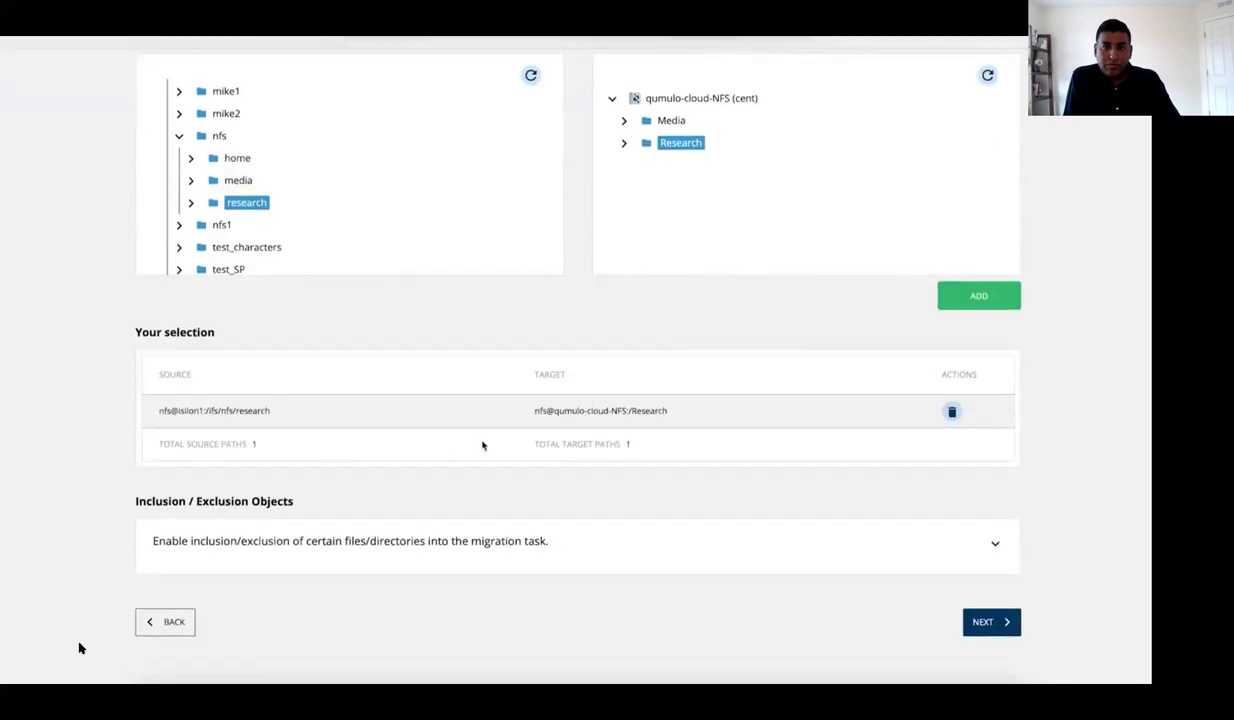
Expand the inclusion/exclusion settings and examine the file and directory filter options.
{"action": "scroll", "coordinate": [482, 445], "scroll_direction": "down", "scroll_amount": 1}
{"action": "left_click", "coordinate": [994, 547]}
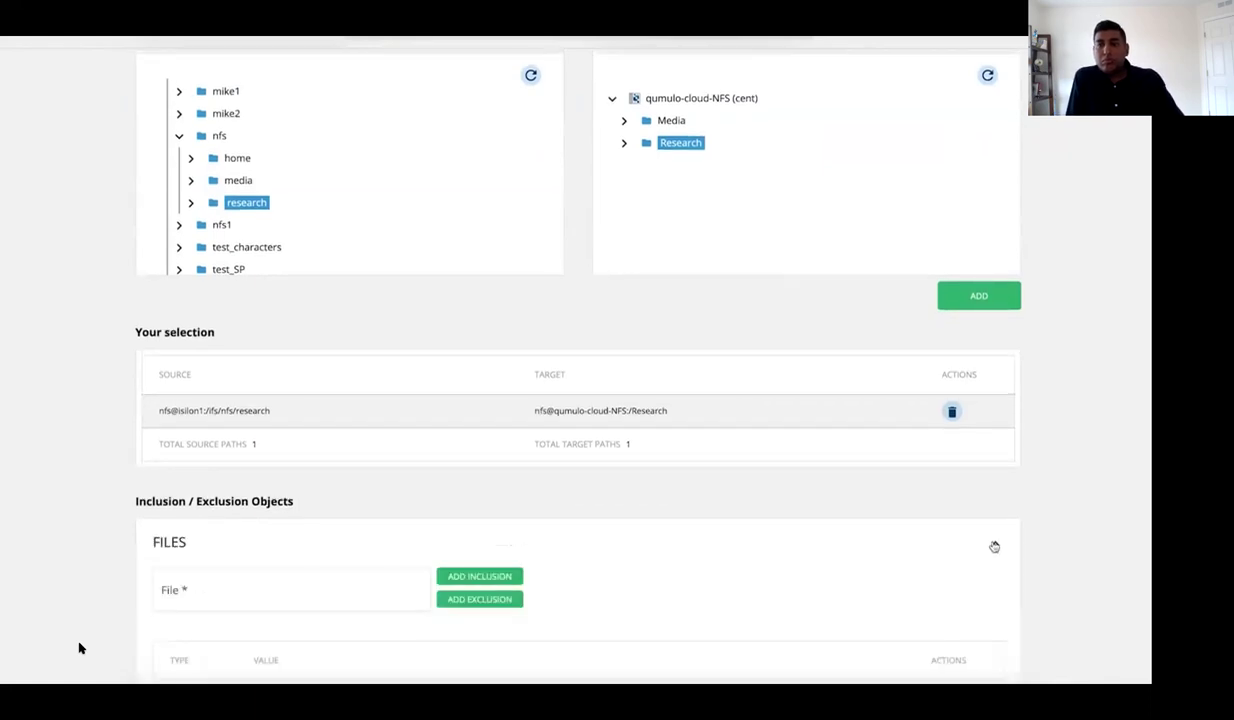
{"action": "scroll", "coordinate": [994, 547], "scroll_direction": "down", "scroll_amount": 1}
{"action": "scroll", "coordinate": [994, 547], "scroll_direction": "down", "scroll_amount": 3}
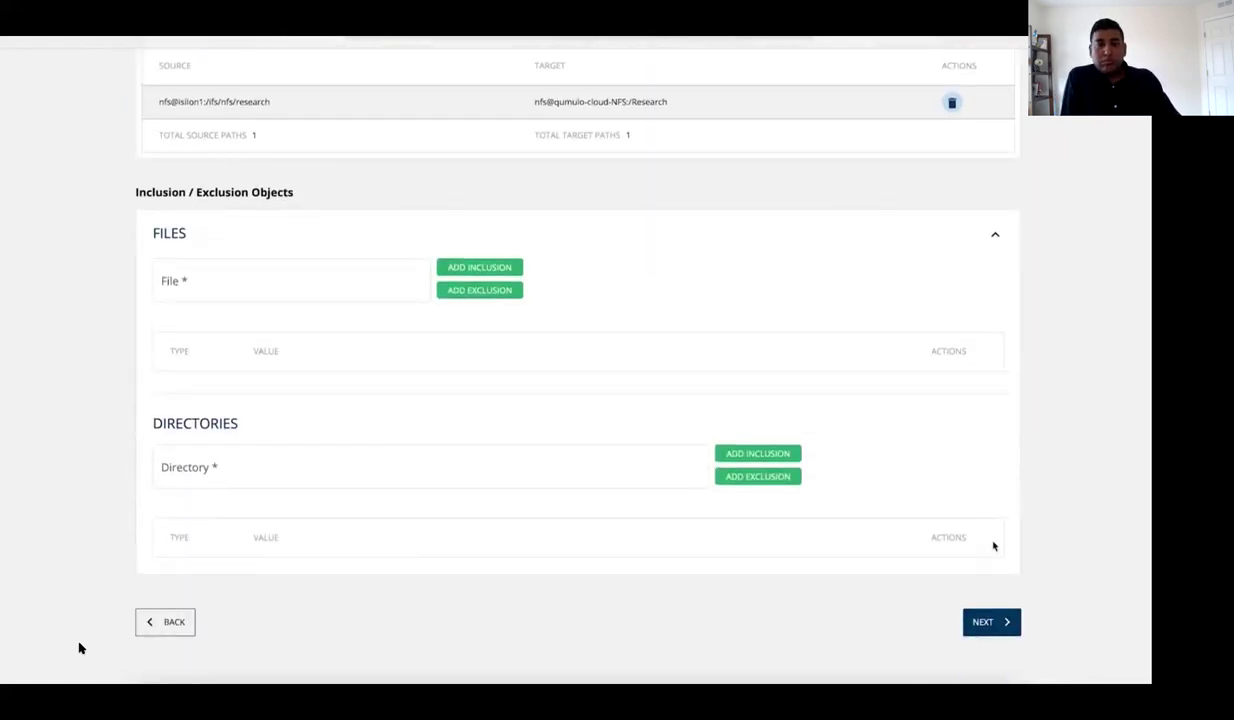
Exclude the .snapshot directory from the migration and continue to the task options.
{"action": "left_click", "coordinate": [289, 470]}
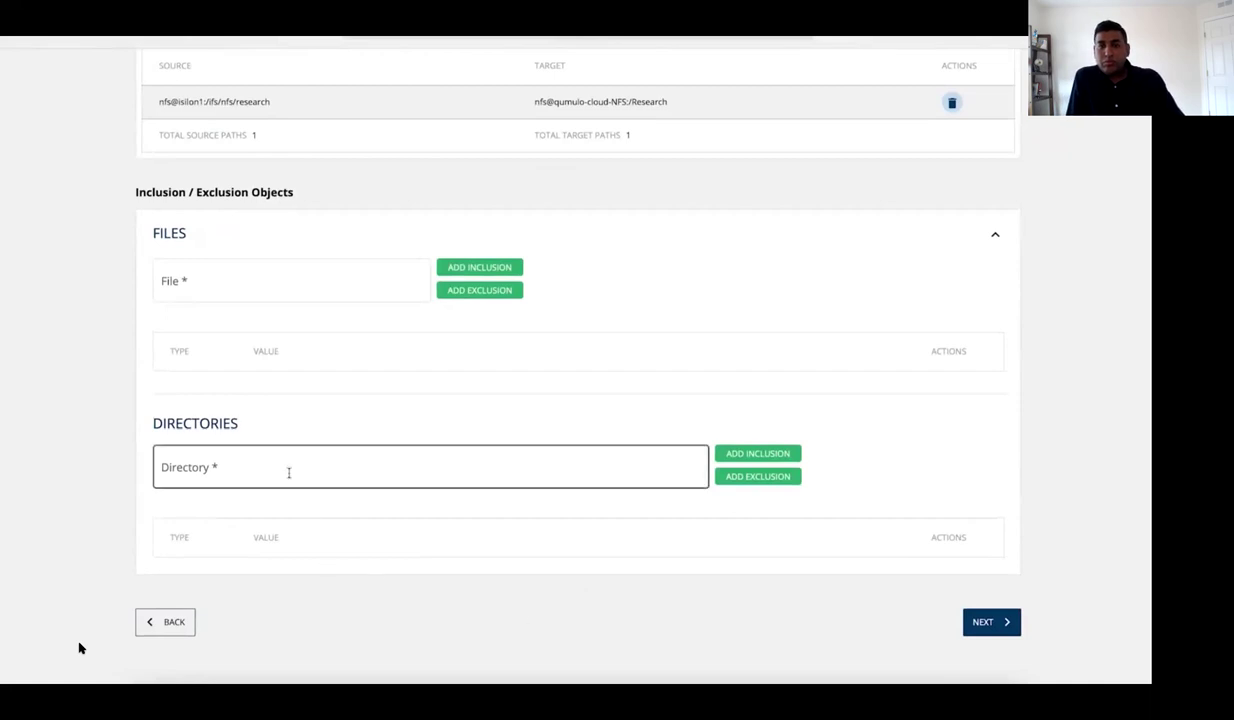
{"action": "type", "text": ".snao"}
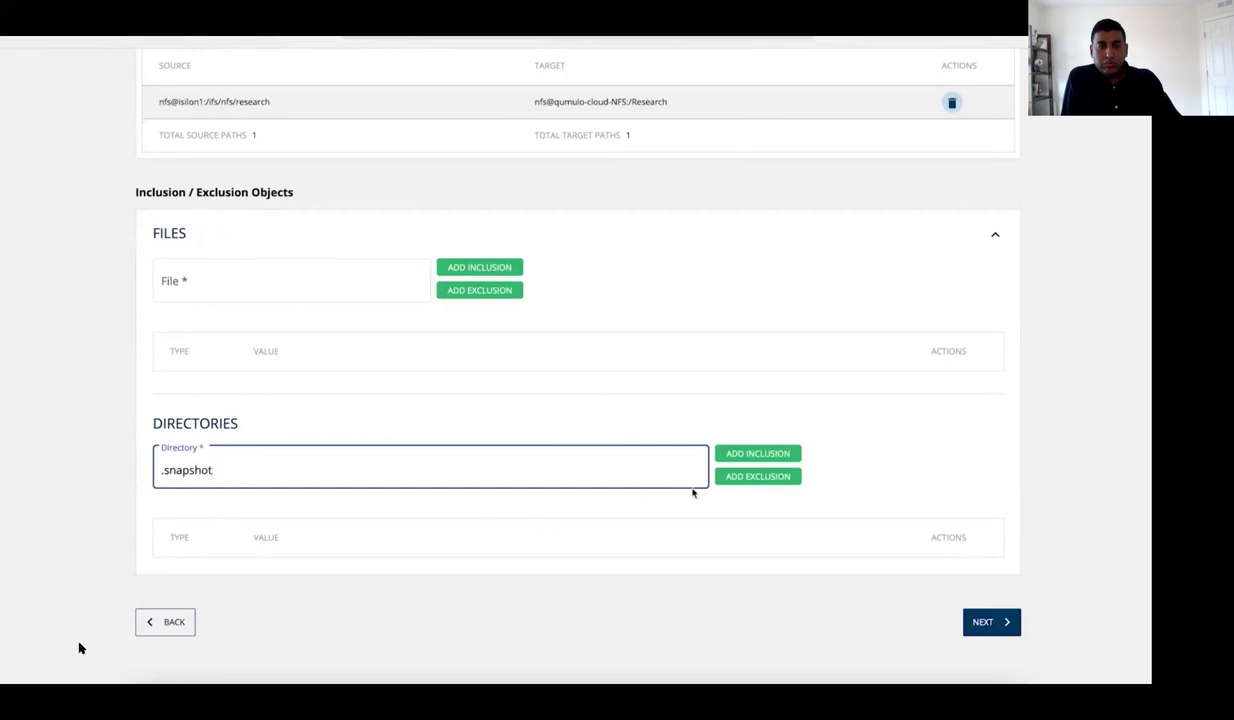
{"action": "left_click", "coordinate": [743, 484]}
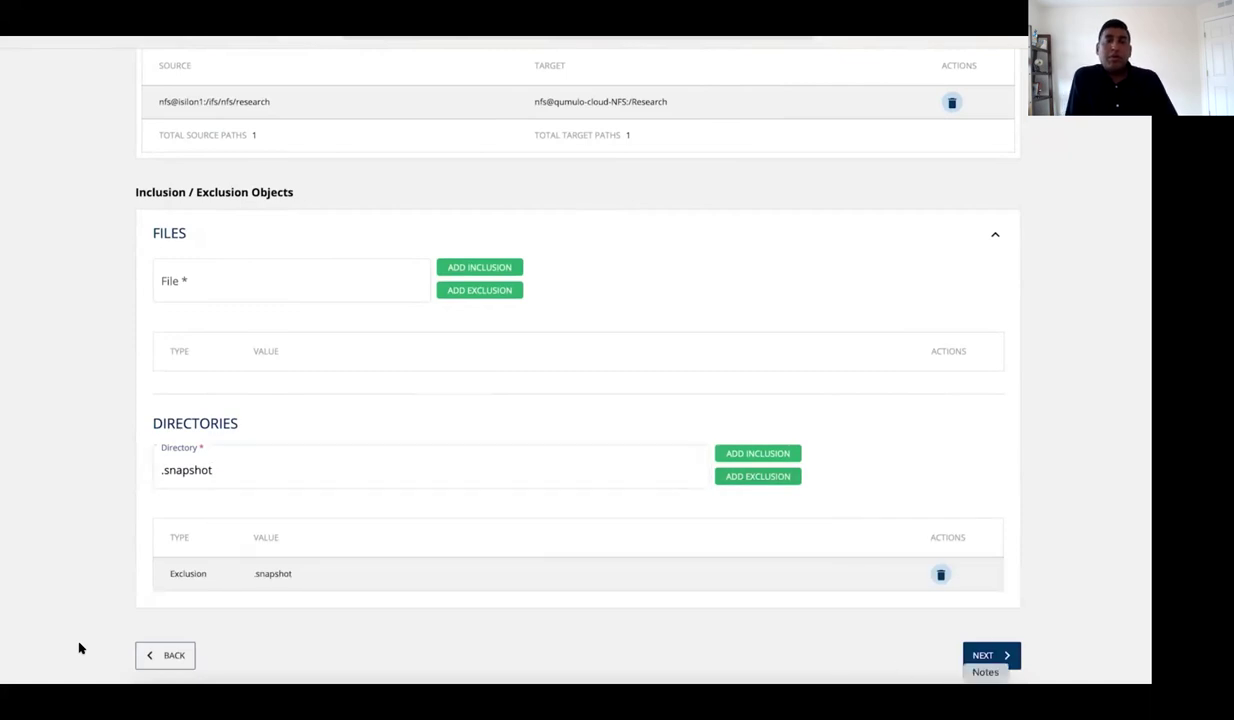
{"action": "left_click", "coordinate": [985, 654]}
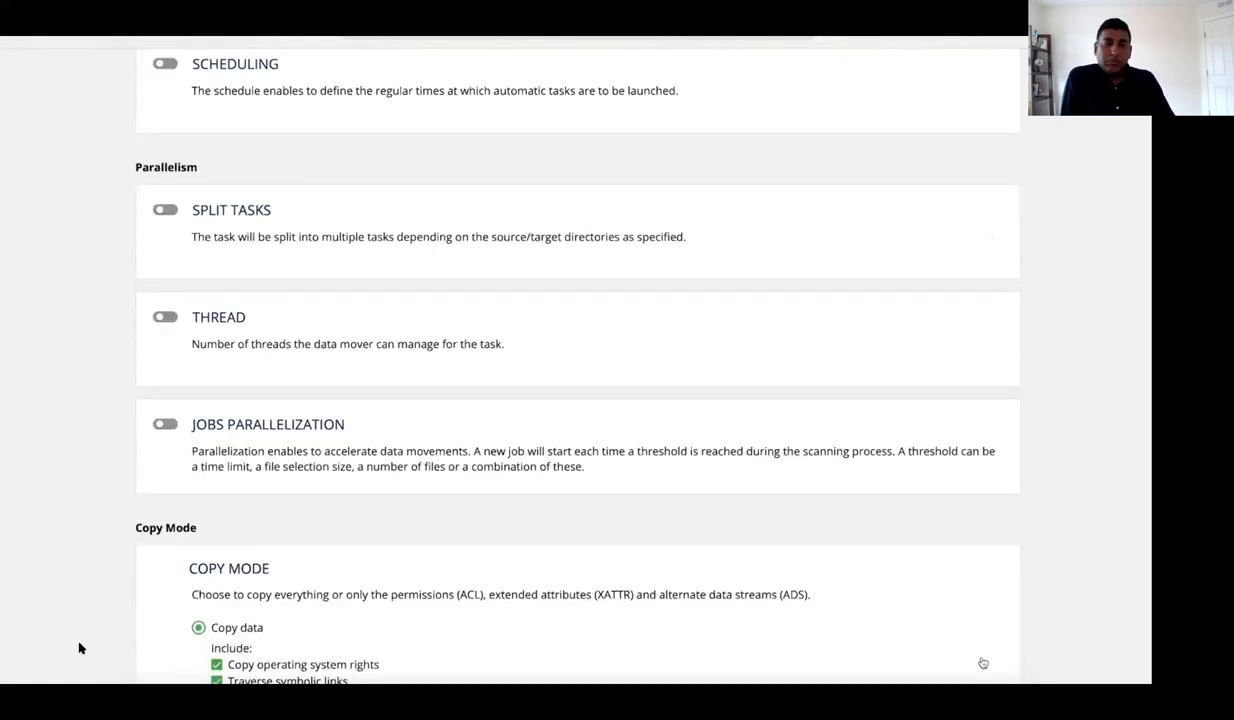
Set the synchronization type to Echo and enable Snapshot and Fastscan for the task.
{"action": "scroll", "coordinate": [595, 372], "scroll_direction": "up", "scroll_amount": 5}
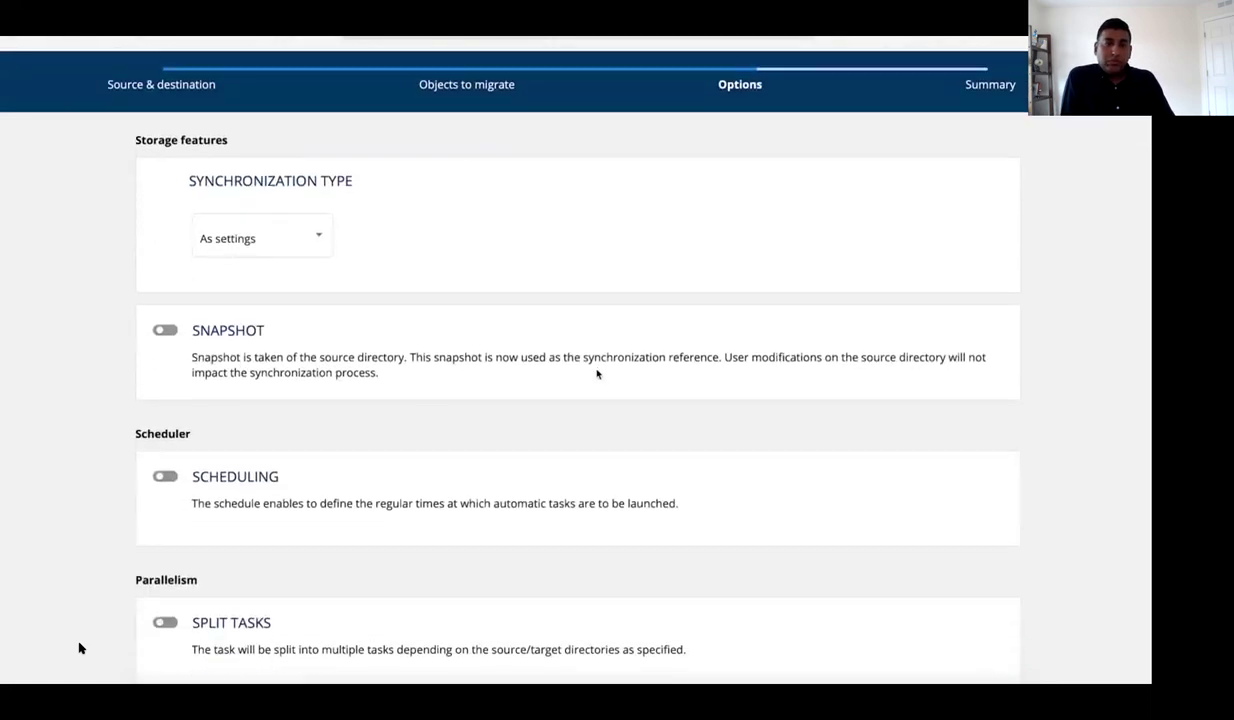
{"action": "left_click", "coordinate": [312, 235]}
{"action": "left_click", "coordinate": [306, 266]}
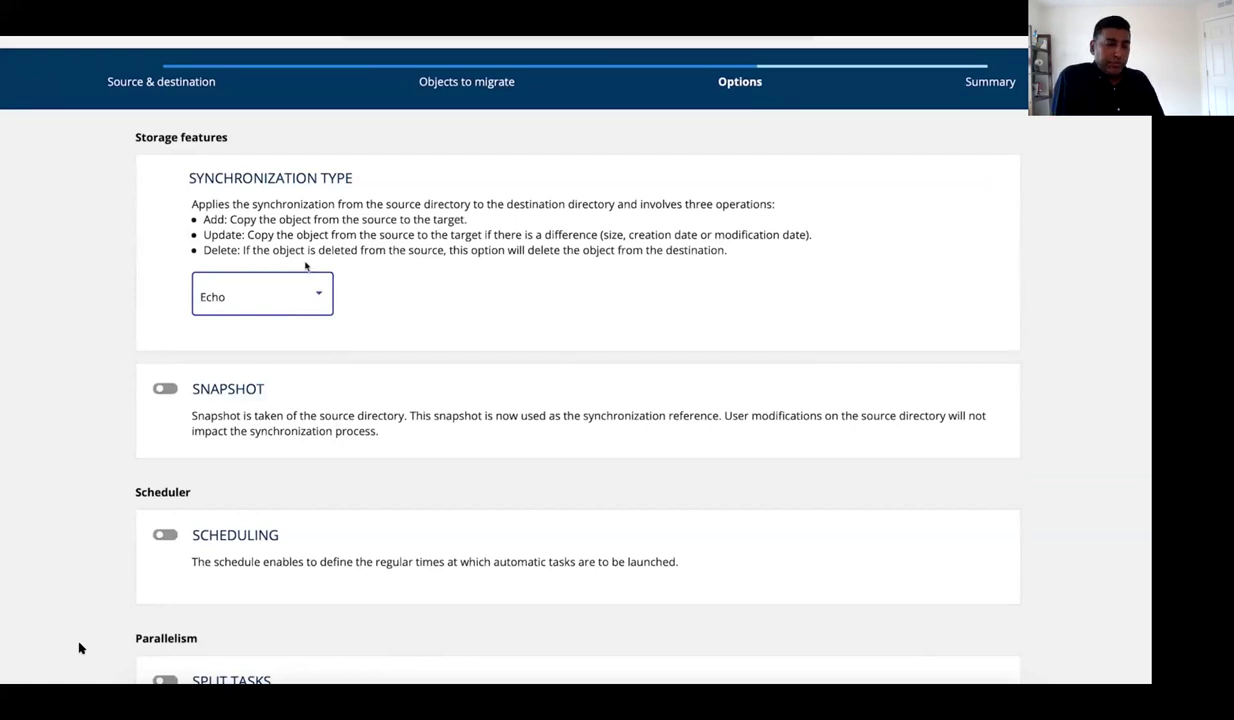
{"action": "left_click", "coordinate": [172, 390]}
{"action": "scroll", "coordinate": [177, 397], "scroll_direction": "down", "scroll_amount": 2}
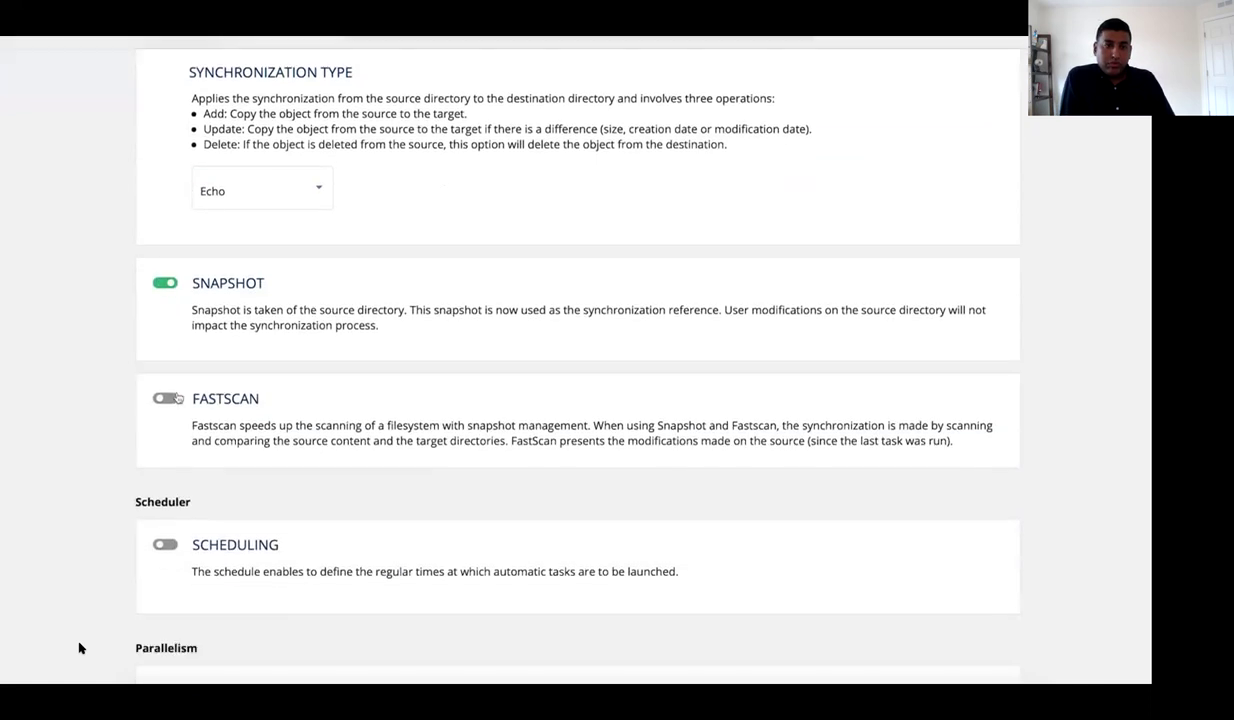
{"action": "left_click", "coordinate": [168, 399]}
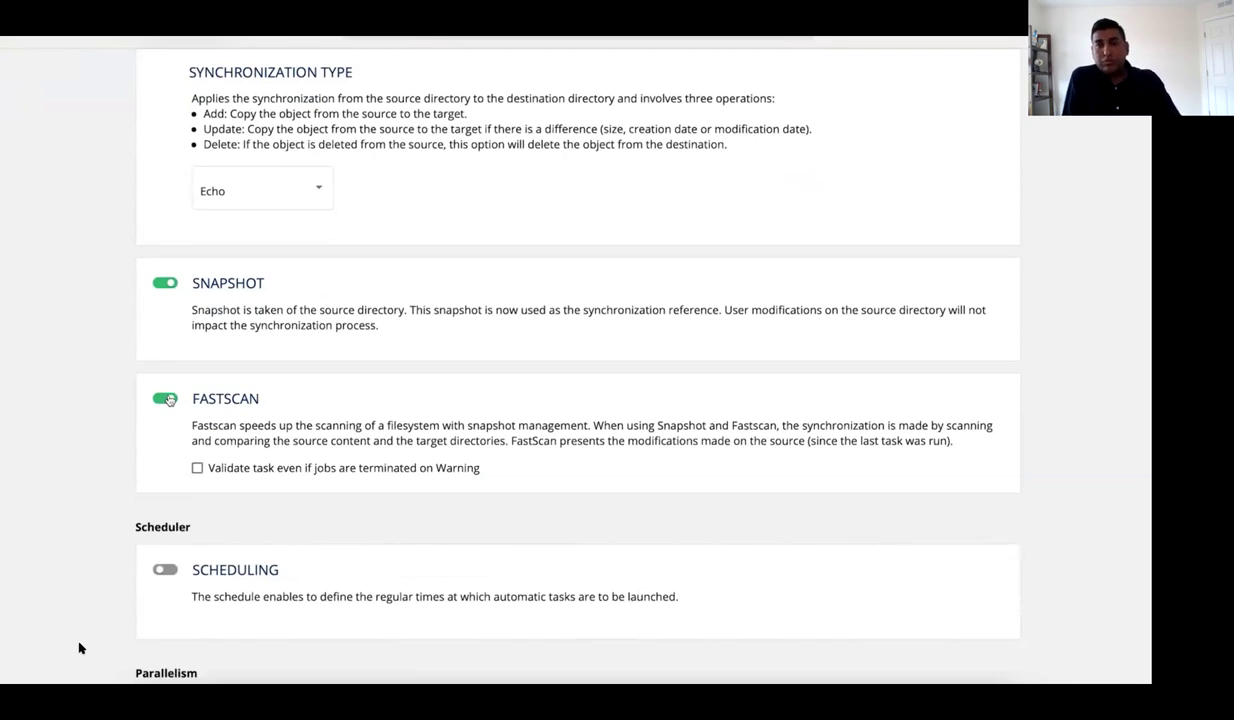
Enable the thread setting and let the data mover manage 2 threads for the task.
{"action": "scroll", "coordinate": [170, 400], "scroll_direction": "down", "scroll_amount": 4}
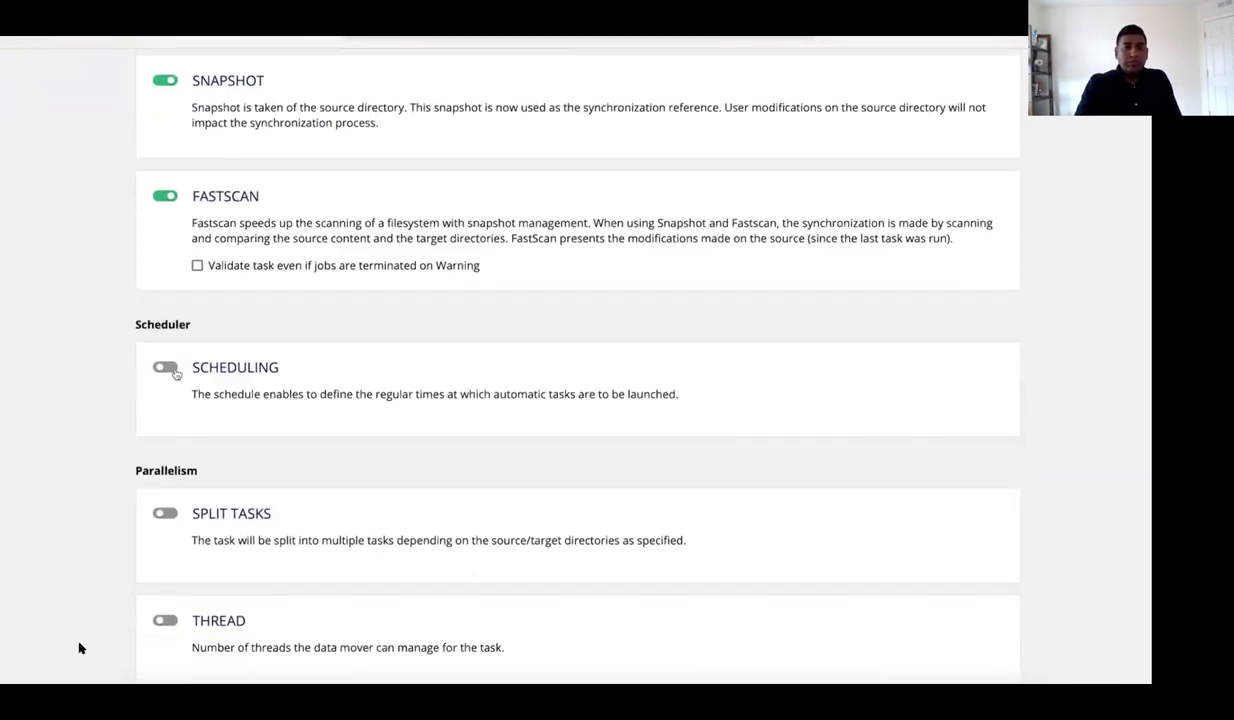
{"action": "scroll", "coordinate": [176, 374], "scroll_direction": "down", "scroll_amount": 2}
{"action": "scroll", "coordinate": [176, 374], "scroll_direction": "down", "scroll_amount": 3}
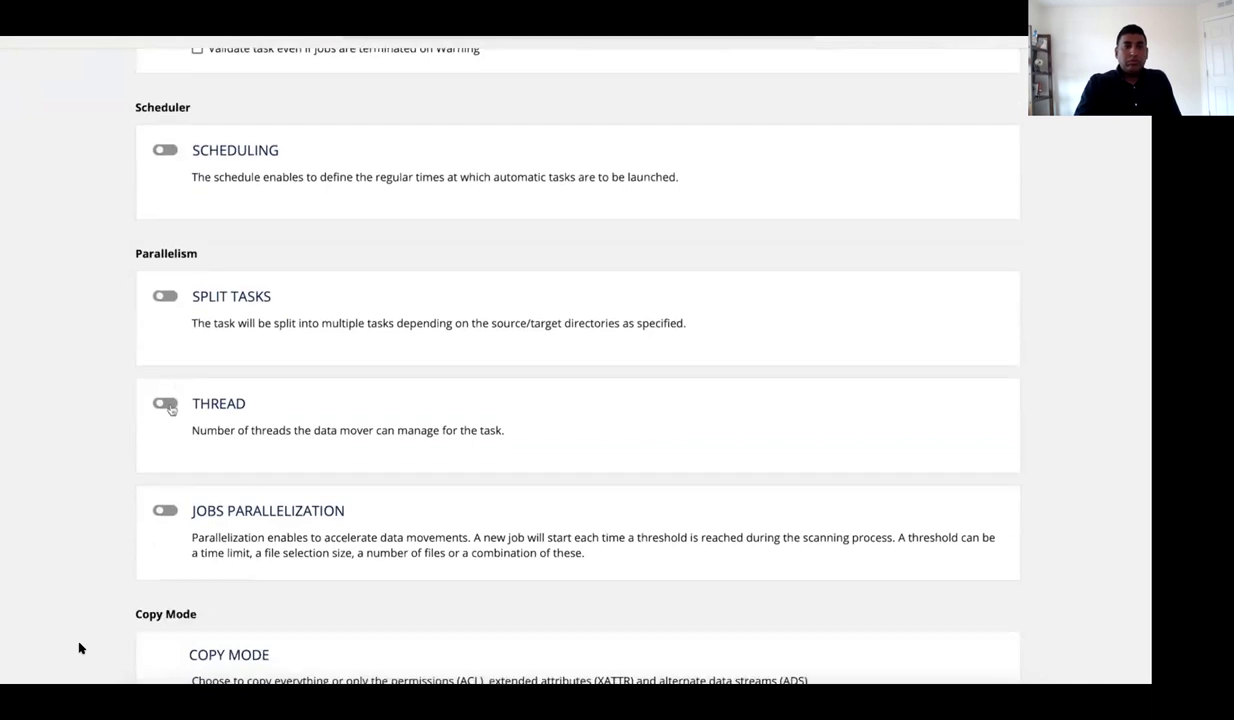
{"action": "left_click", "coordinate": [170, 406]}
{"action": "double_click", "coordinate": [262, 483]}
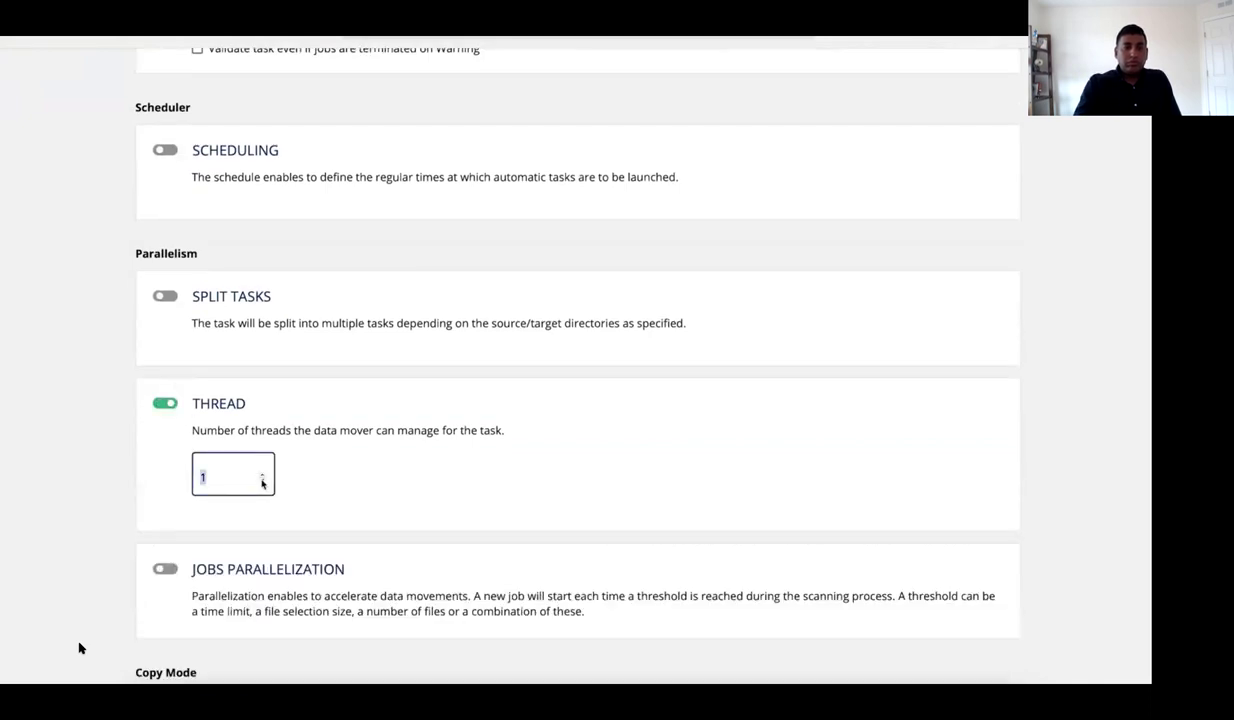
{"action": "type", "text": "2"}
Enable jobs parallelization with a maximum of 6 simultaneous parallel jobs.
{"action": "scroll", "coordinate": [80, 648], "scroll_direction": "down", "scroll_amount": 3}
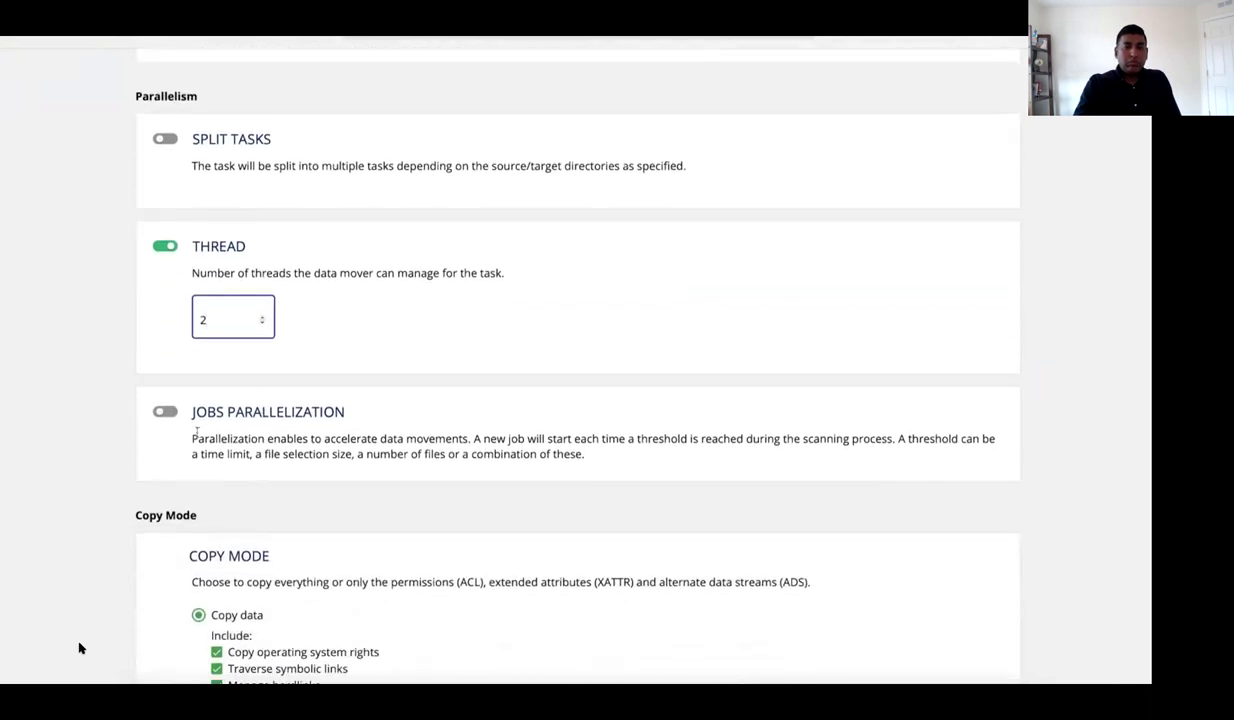
{"action": "left_click", "coordinate": [166, 412]}
{"action": "scroll", "coordinate": [274, 512], "scroll_direction": "down", "scroll_amount": 3}
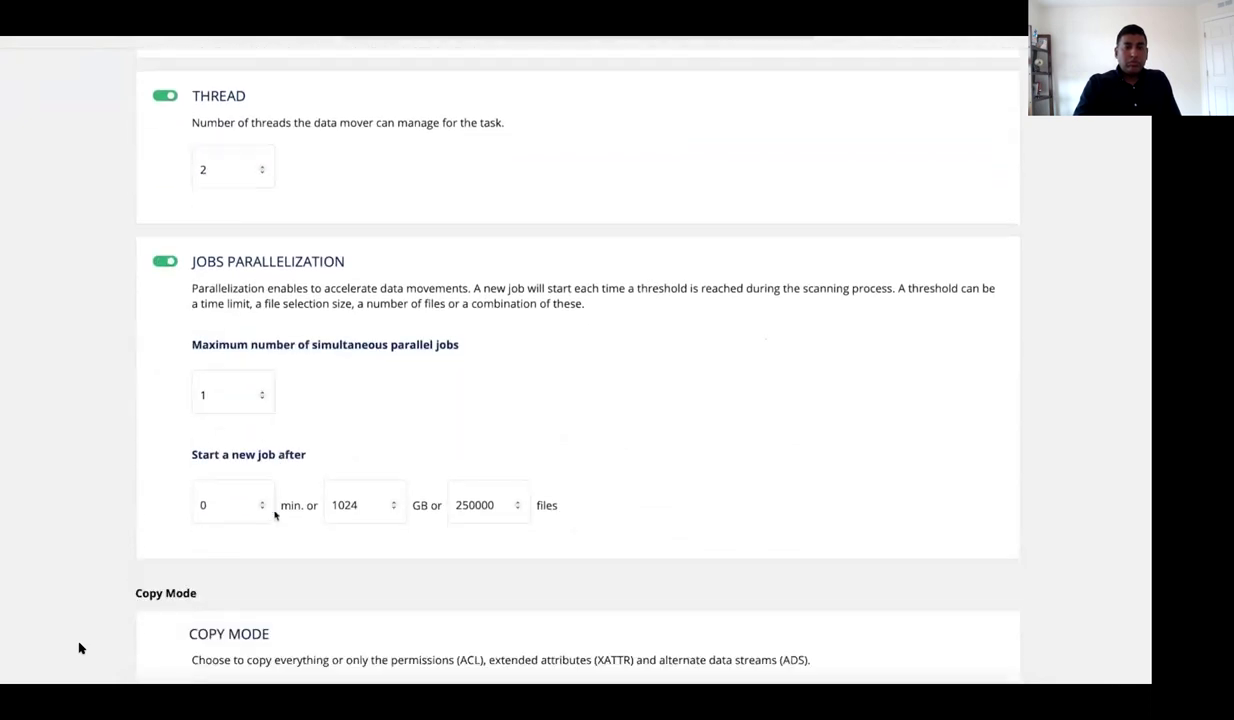
{"action": "double_click", "coordinate": [262, 400]}
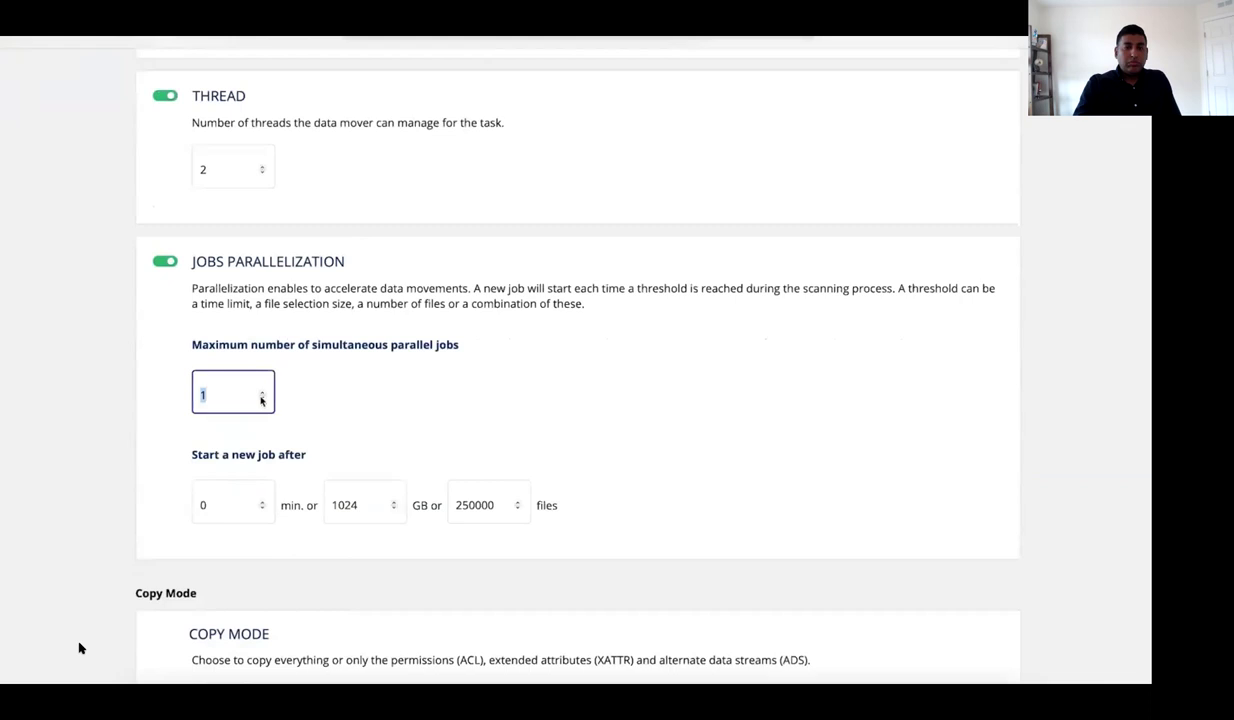
{"action": "type", "text": "6"}
Set a new parallel job to start after 5 minutes, 100 GB or 50000 files.
{"action": "double_click", "coordinate": [263, 514]}
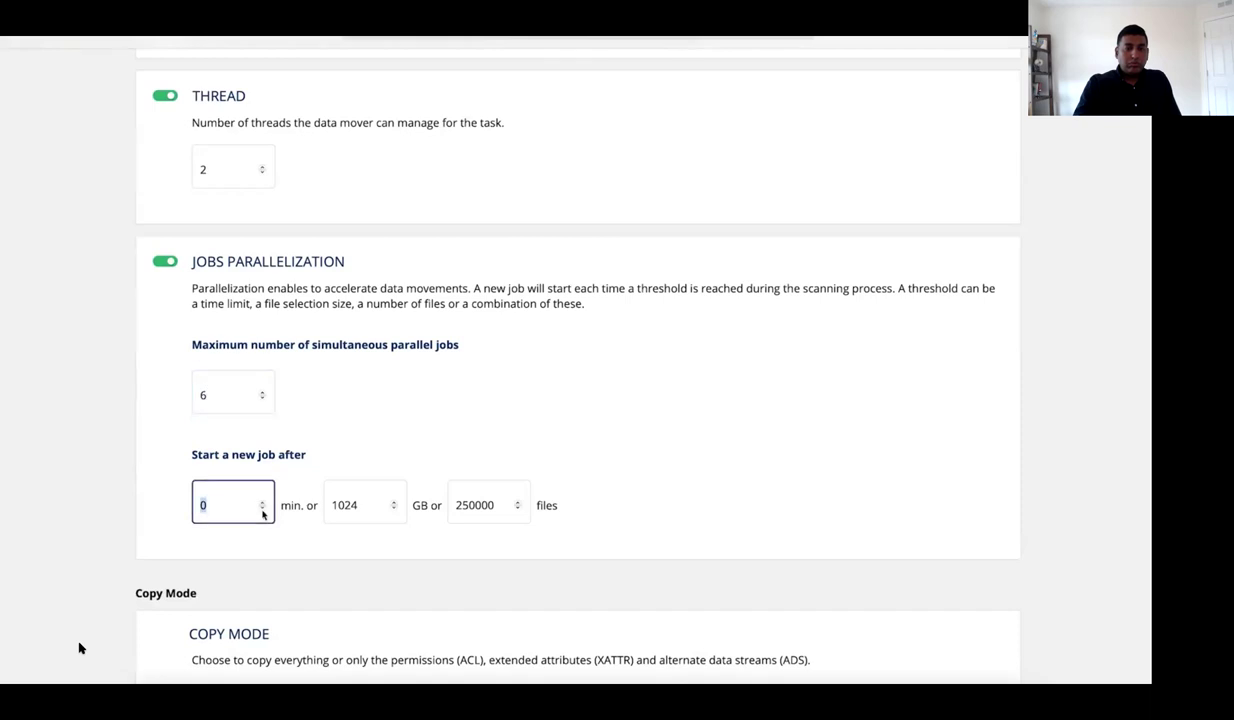
{"action": "type", "text": "5"}
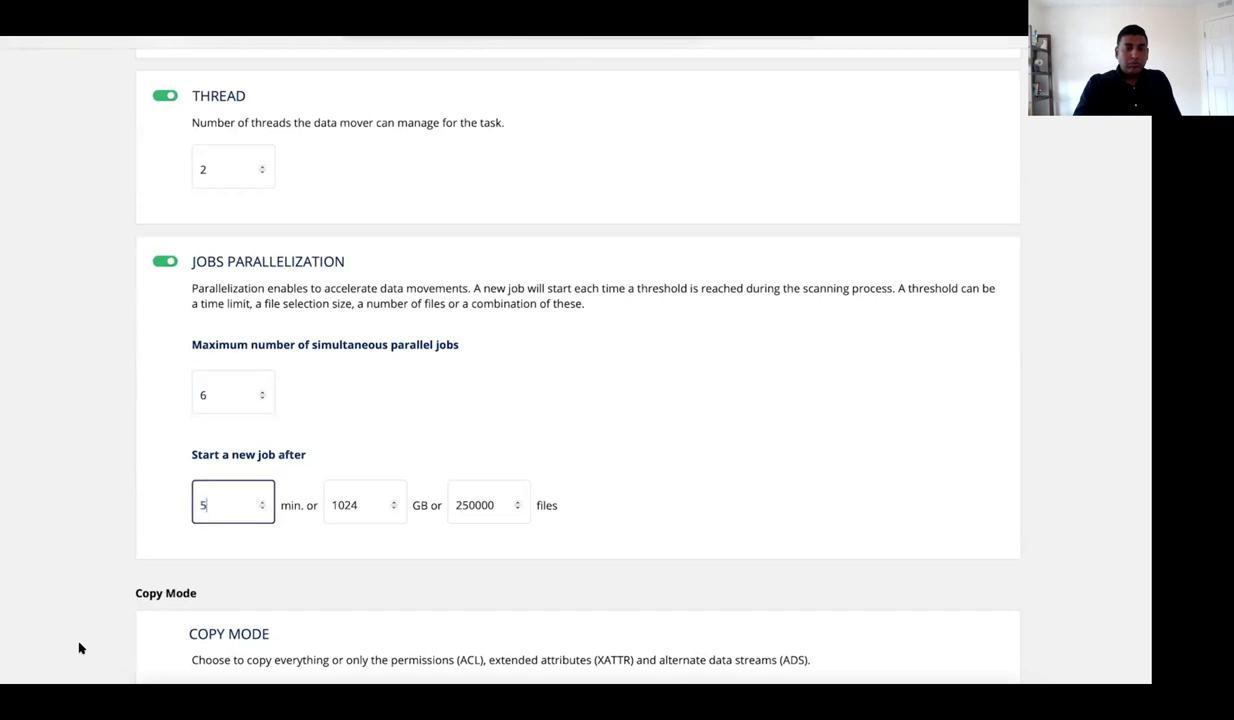
{"action": "double_click", "coordinate": [366, 505]}
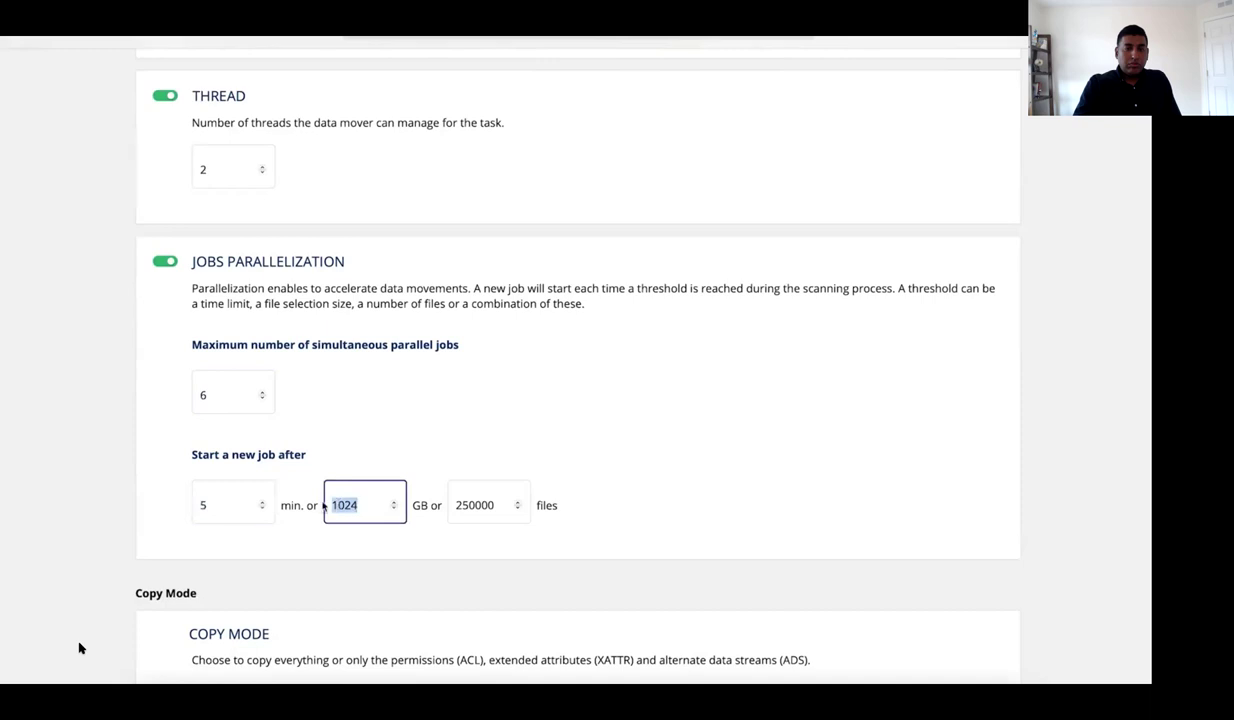
{"action": "type", "text": "50"}
{"action": "key", "text": "BackSpace"}
{"action": "key", "text": "BackSpace"}
{"action": "type", "text": "100"}
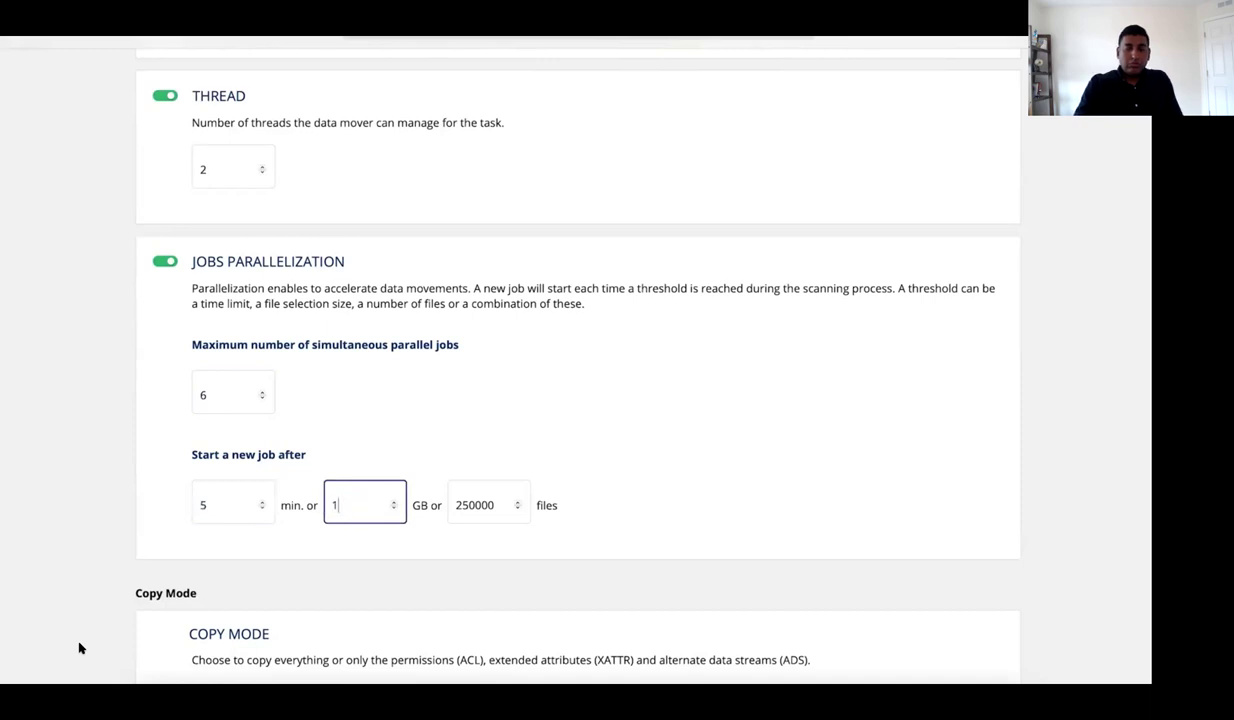
{"action": "left_click", "coordinate": [497, 505]}
{"action": "double_click", "coordinate": [503, 505]}
{"action": "type", "text": "50"}
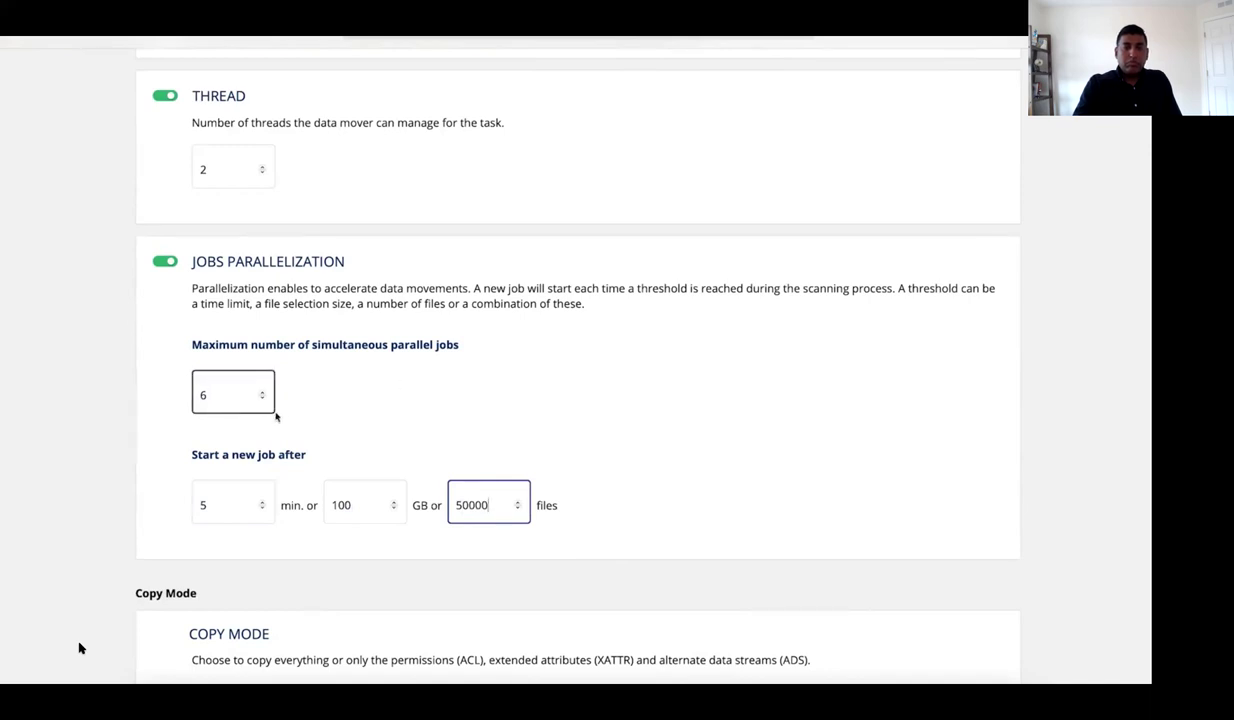
Keep the Copy data mode and None as the integrity hash algorithm, and continue to the summary, accepting Echo synchronization.
{"action": "scroll", "coordinate": [276, 417], "scroll_direction": "down", "scroll_amount": 1}
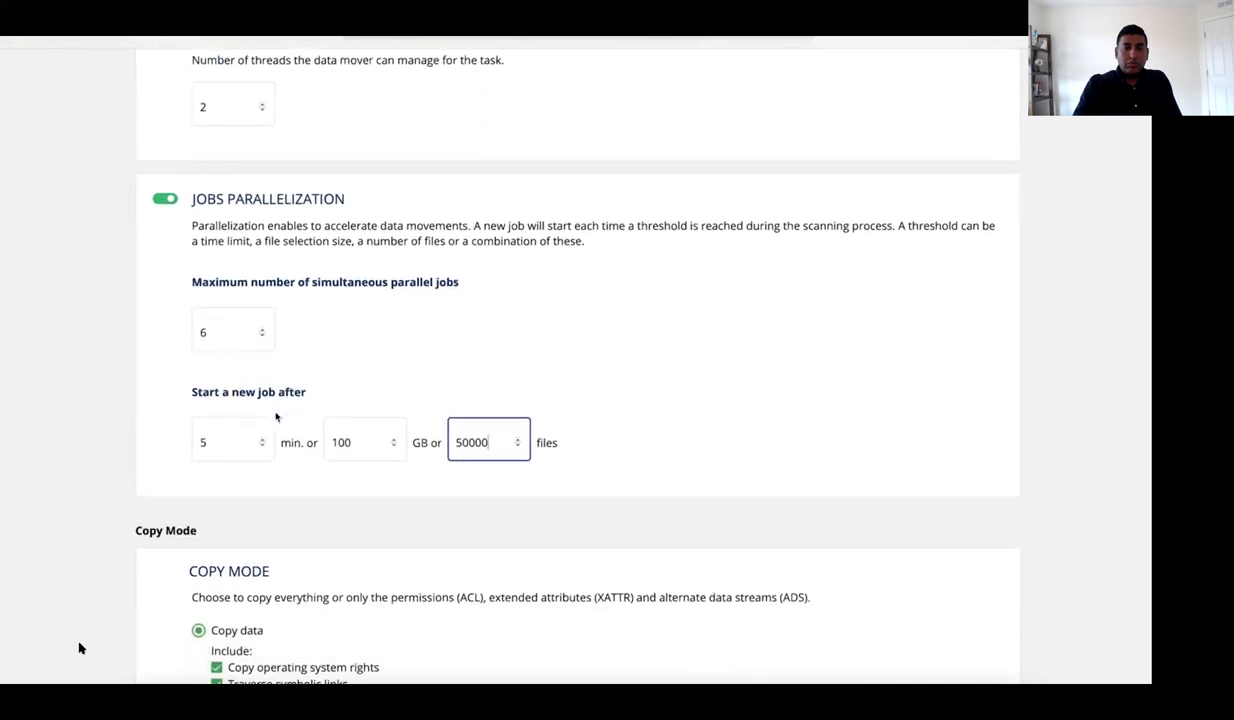
{"action": "scroll", "coordinate": [276, 417], "scroll_direction": "down", "scroll_amount": 5}
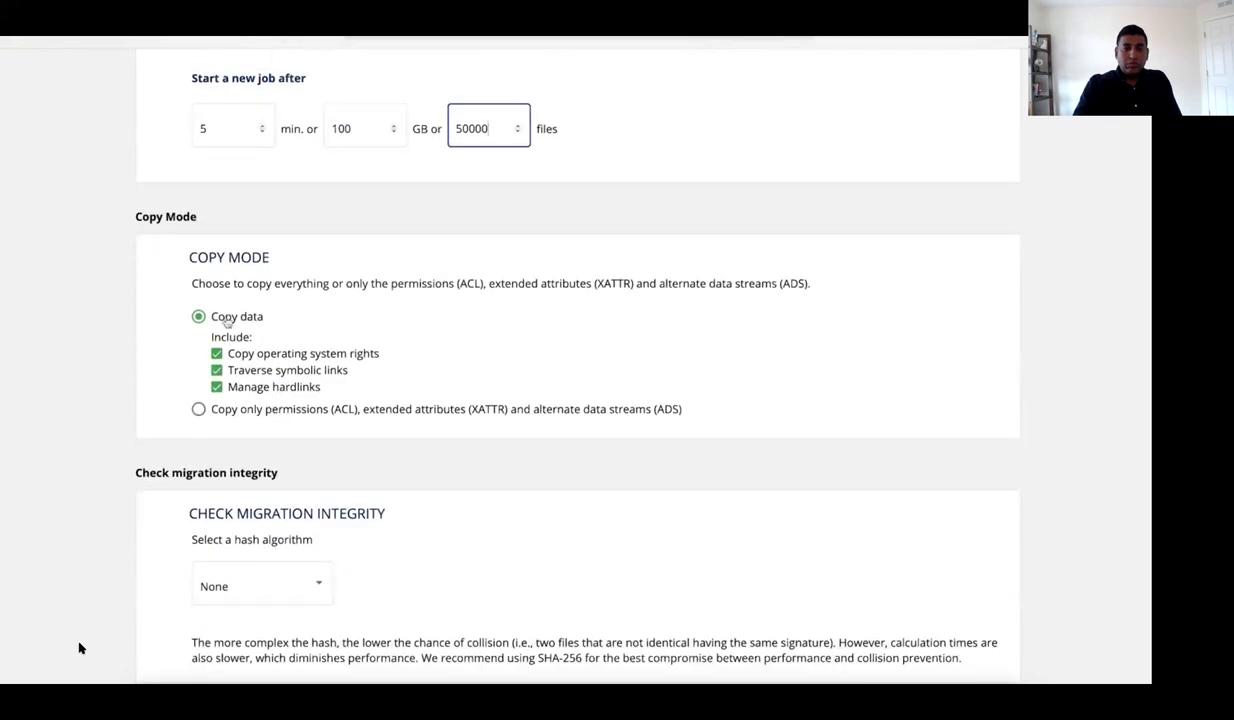
{"action": "scroll", "coordinate": [262, 390], "scroll_direction": "down", "scroll_amount": 2}
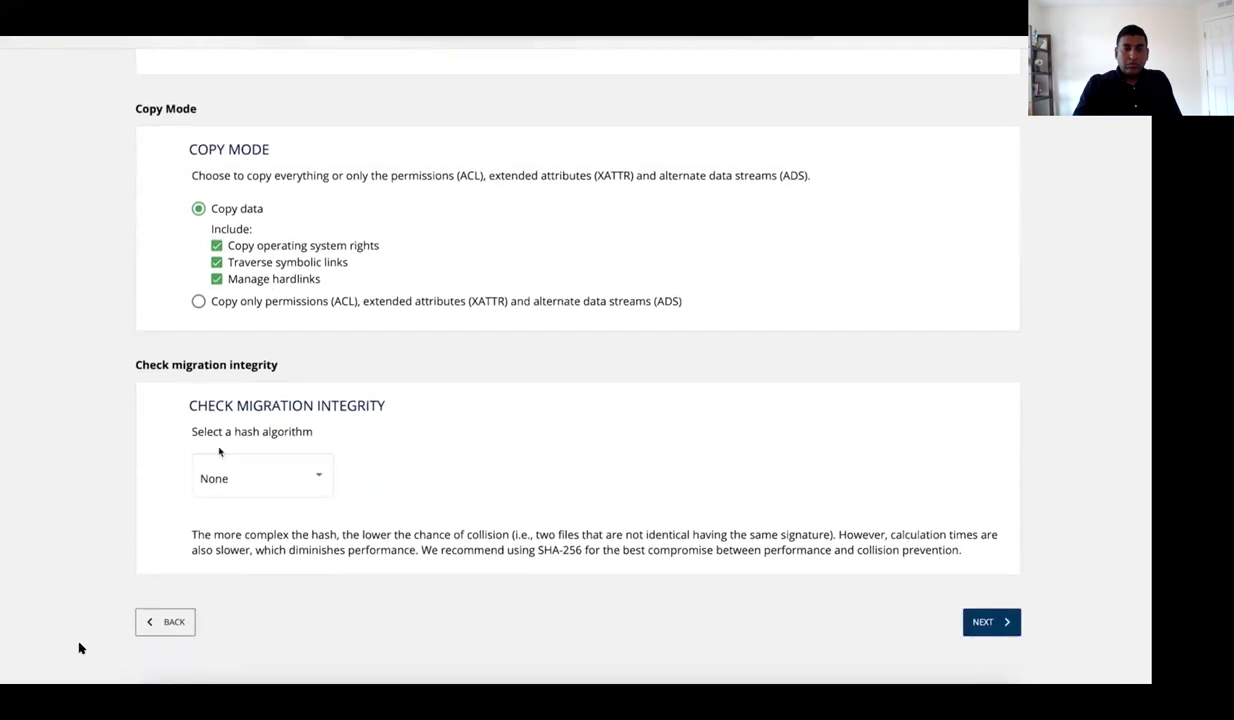
{"action": "left_click", "coordinate": [316, 476]}
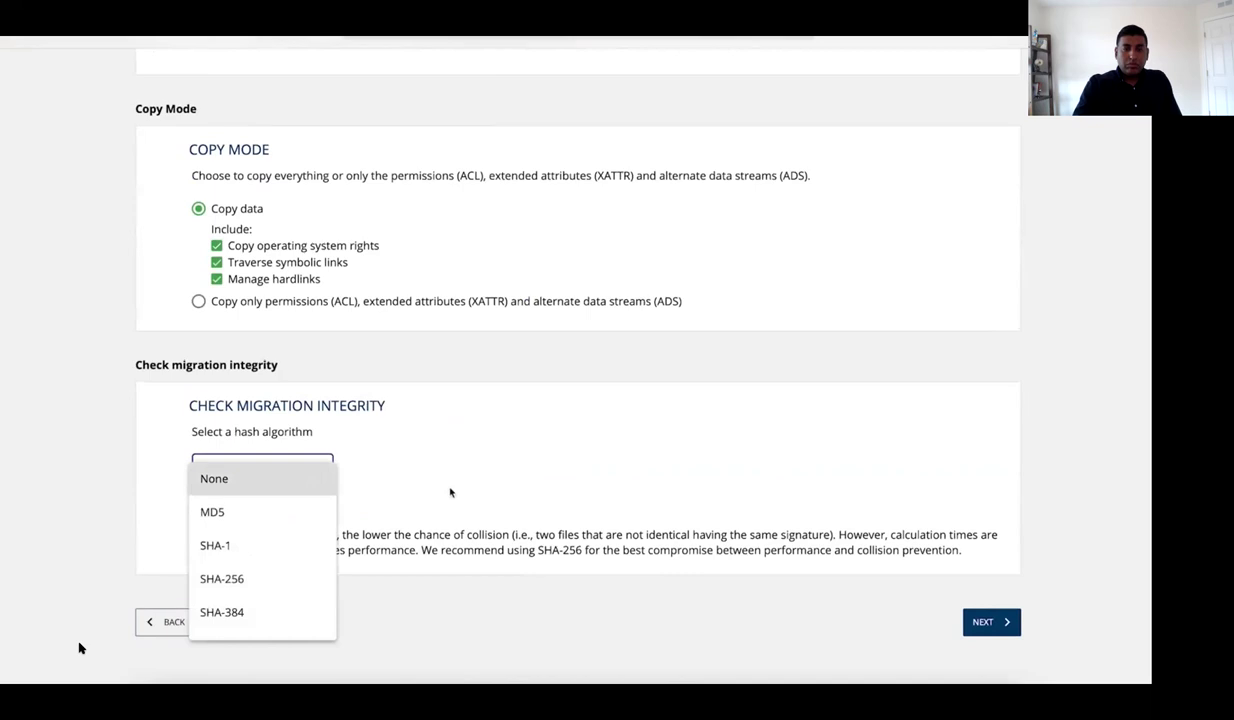
{"action": "left_click", "coordinate": [394, 468]}
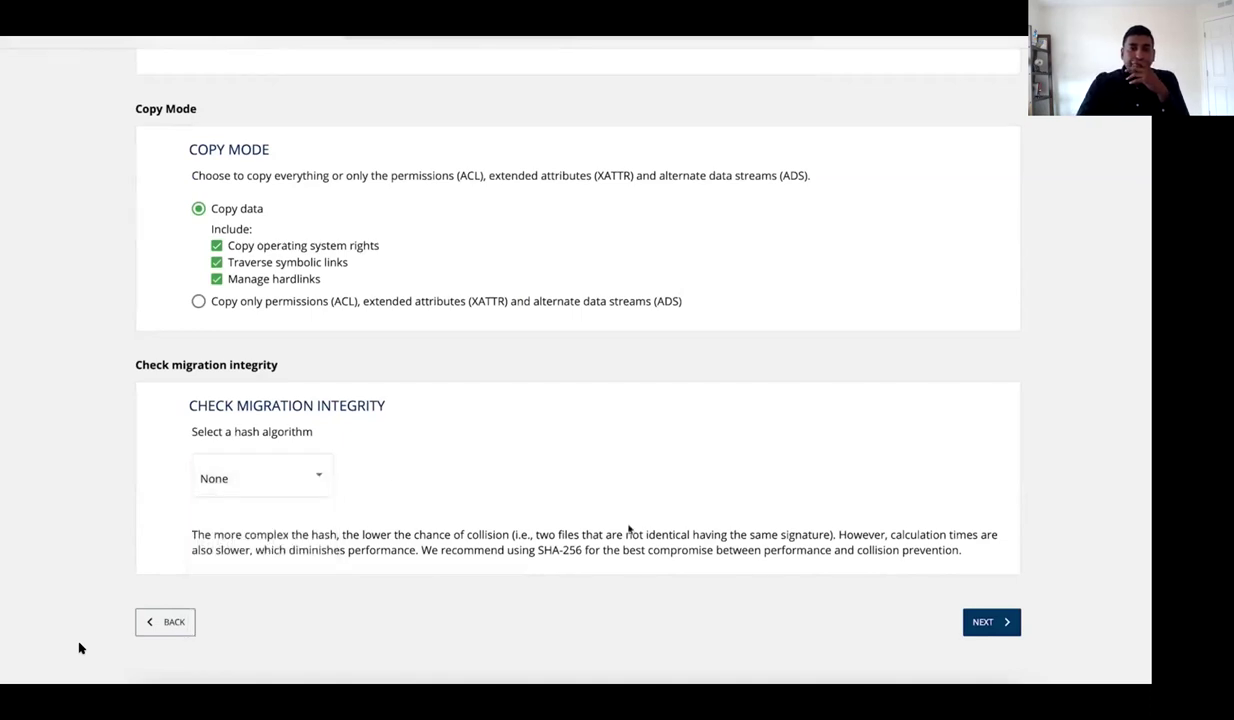
{"action": "left_click", "coordinate": [982, 622]}
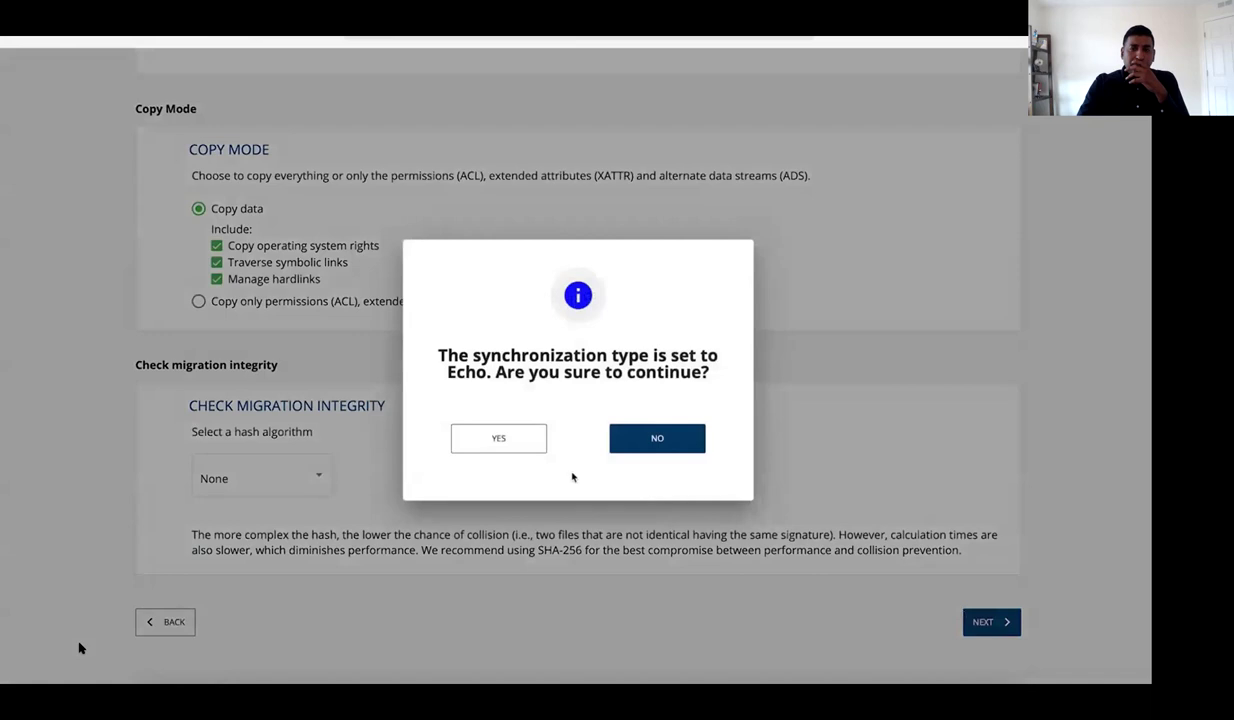
{"action": "left_click", "coordinate": [498, 439]}
Name the task Research1, create it in the Research project, and return to the migration overview.
{"action": "left_click", "coordinate": [335, 304]}
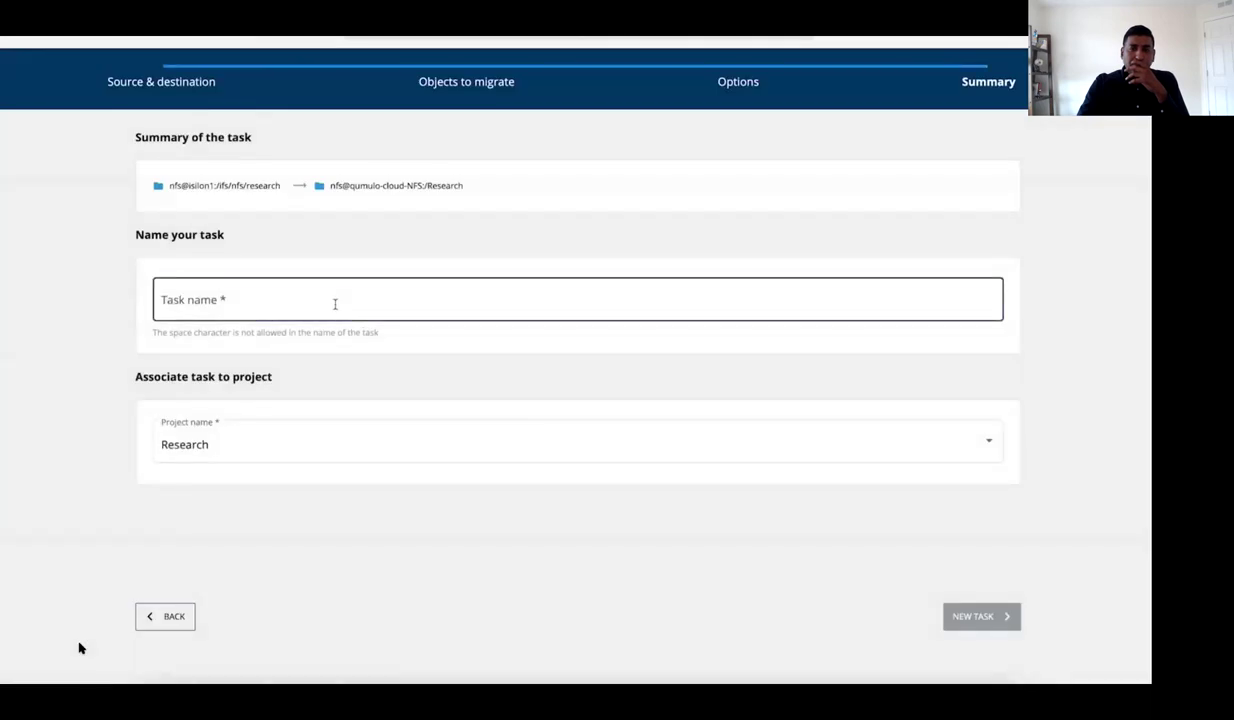
{"action": "type", "text": "RE3"}
{"action": "key", "text": "BackSpace"}
{"action": "key", "text": "BackSpace"}
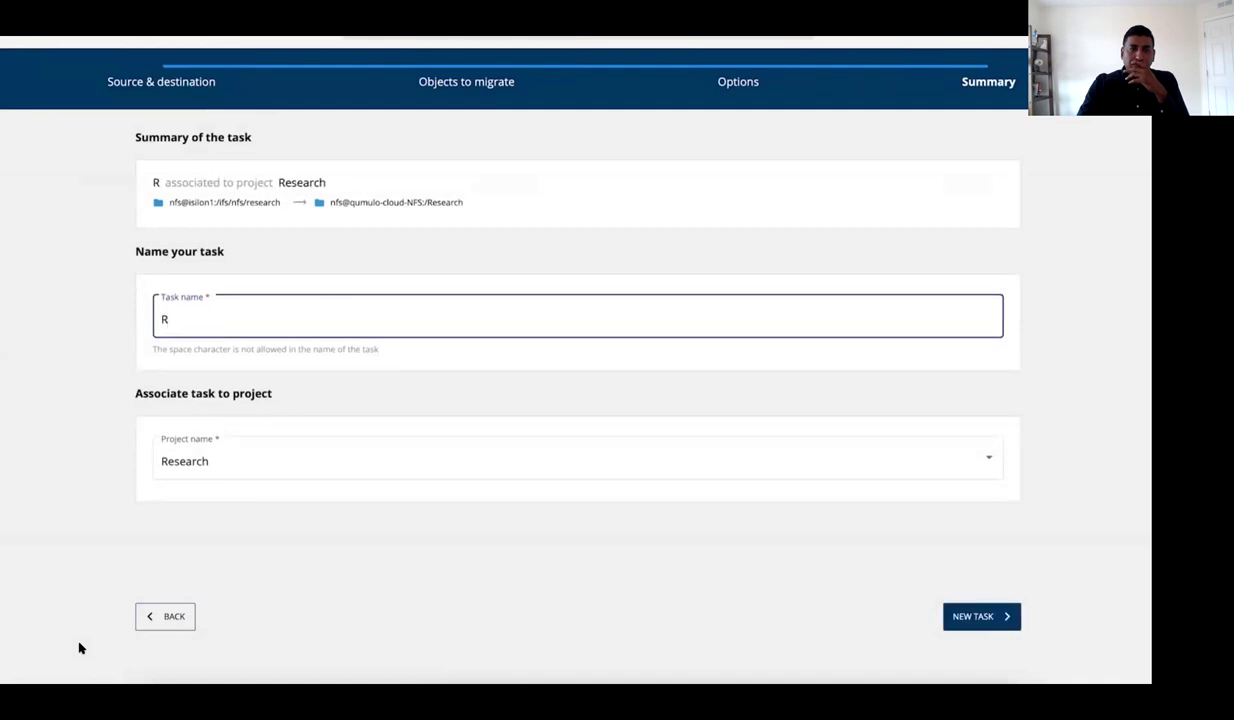
{"action": "type", "text": "ese"}
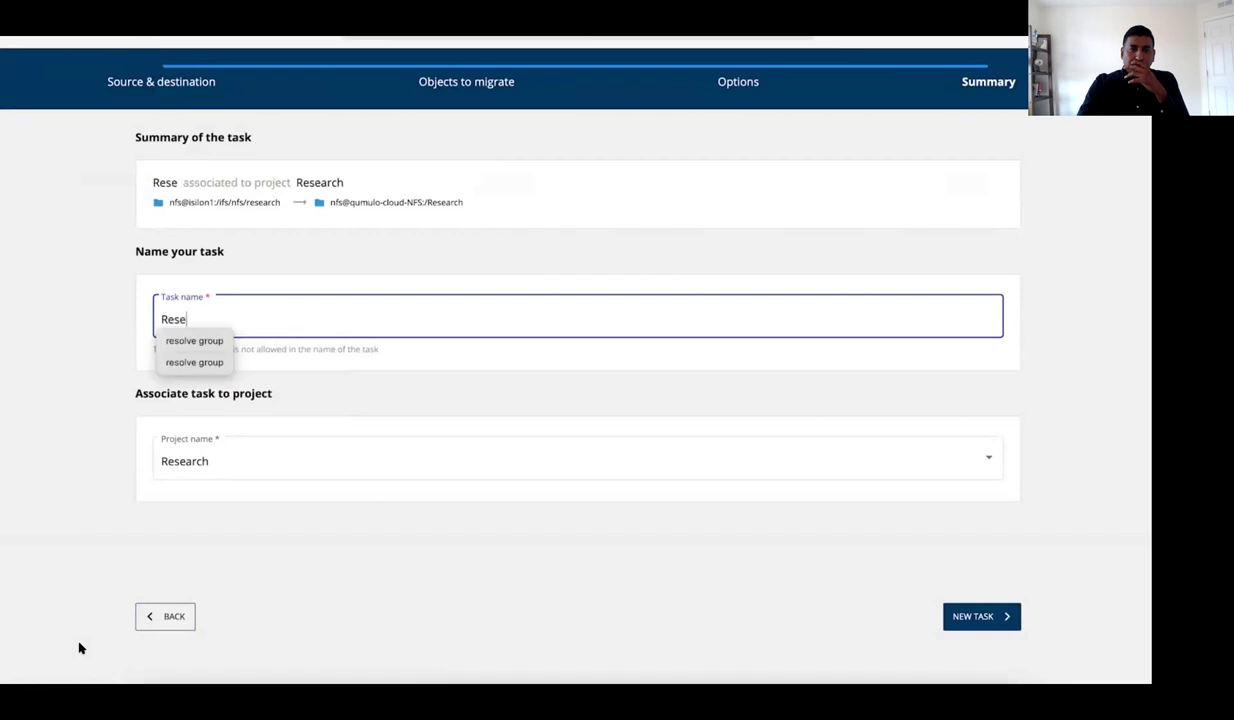
{"action": "type", "text": "arch1"}
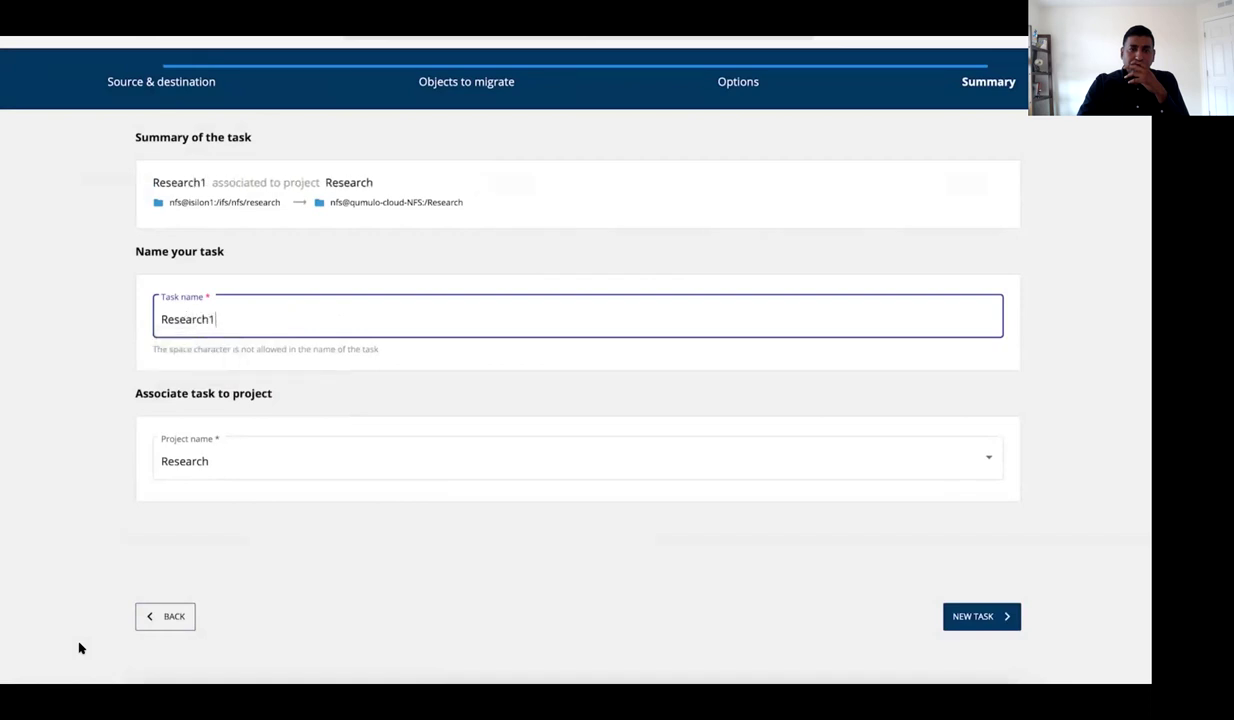
{"action": "left_click", "coordinate": [975, 614]}
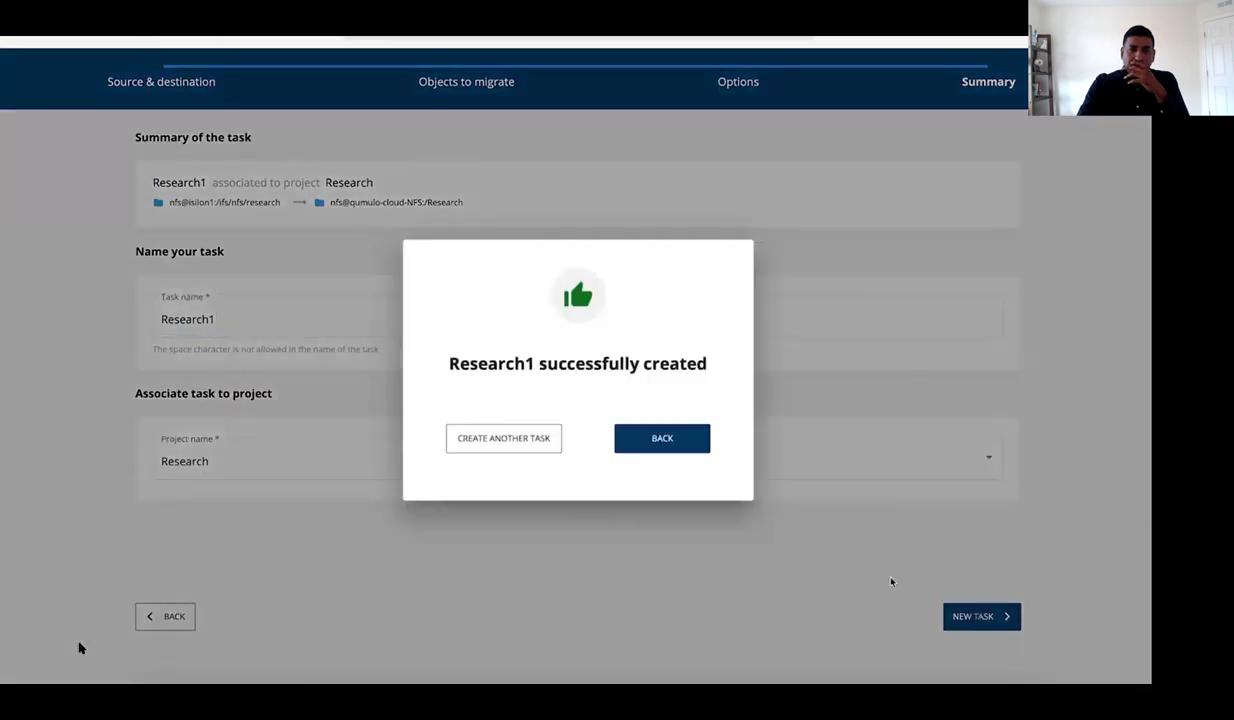
{"action": "left_click", "coordinate": [663, 446]}
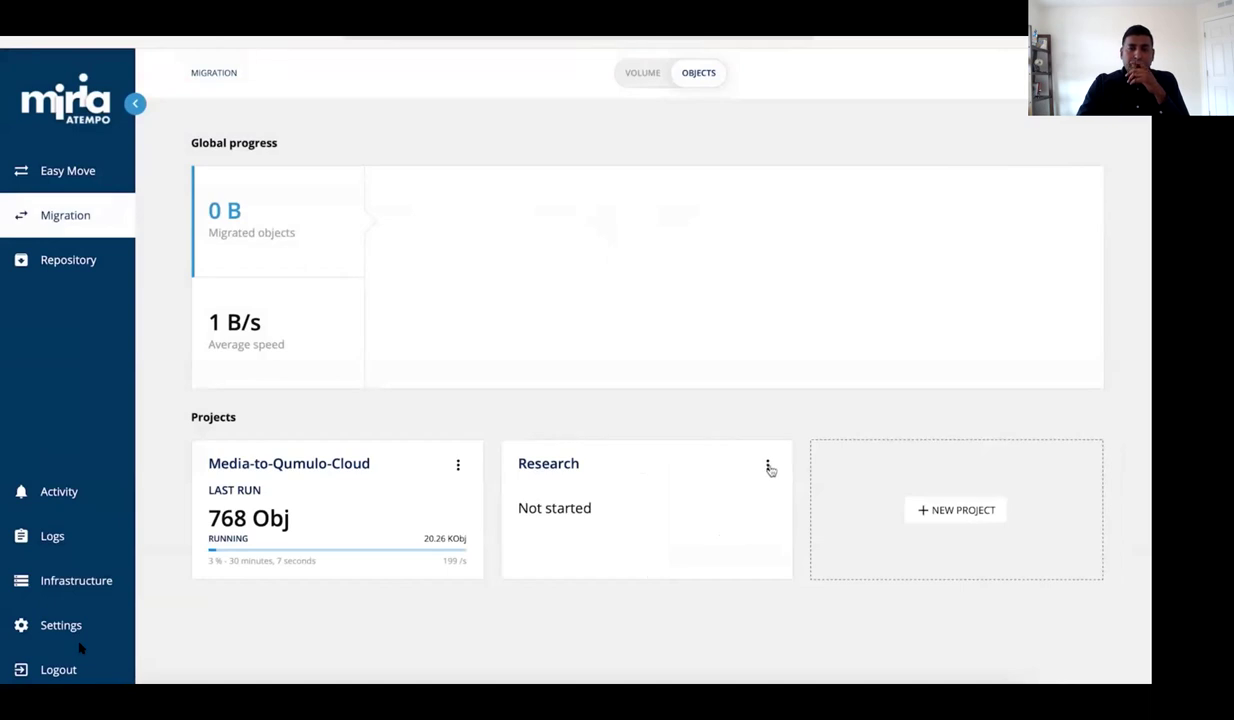
Open the Research project and launch its Research1 task now, acknowledging the launch notice.
{"action": "left_click", "coordinate": [768, 466]}
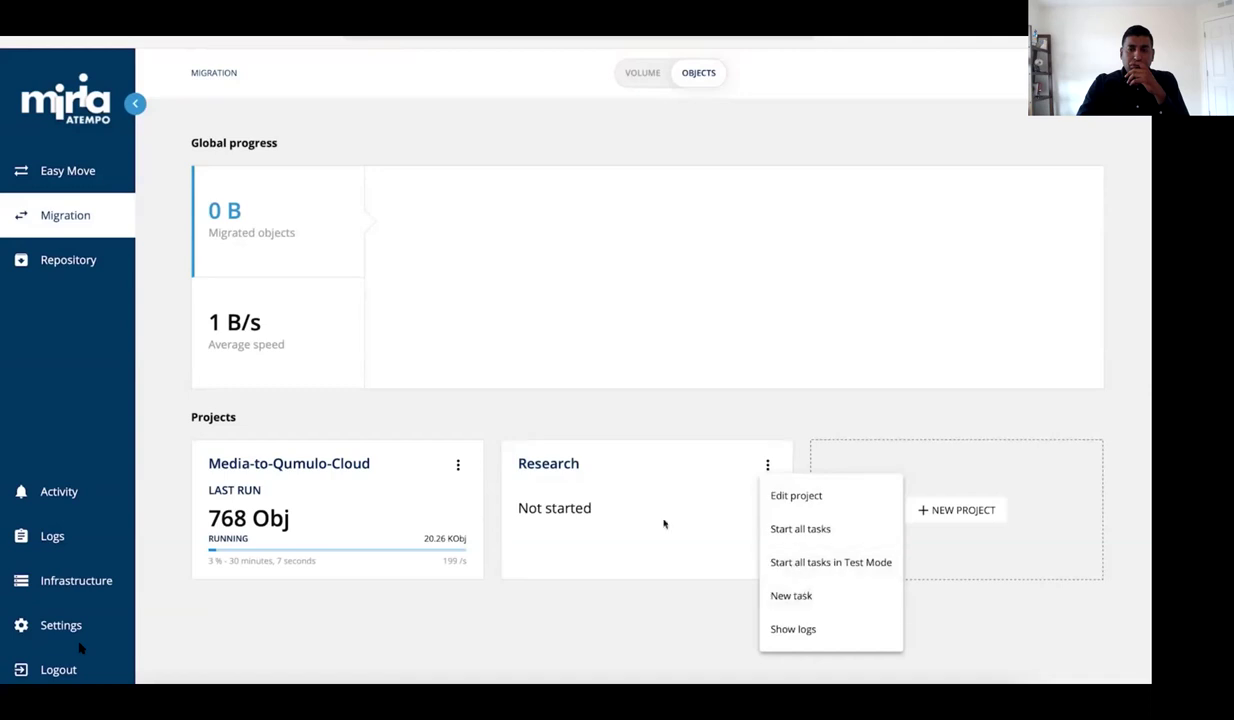
{"action": "left_click", "coordinate": [563, 470]}
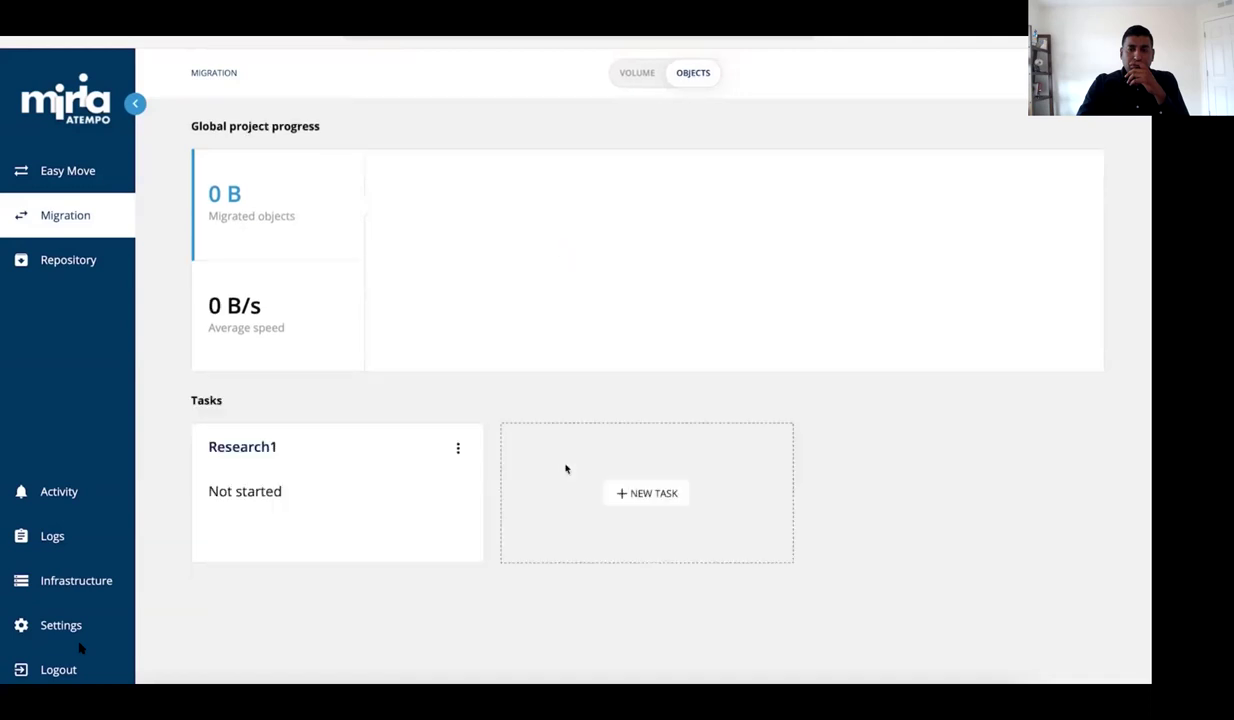
{"action": "left_click", "coordinate": [458, 451]}
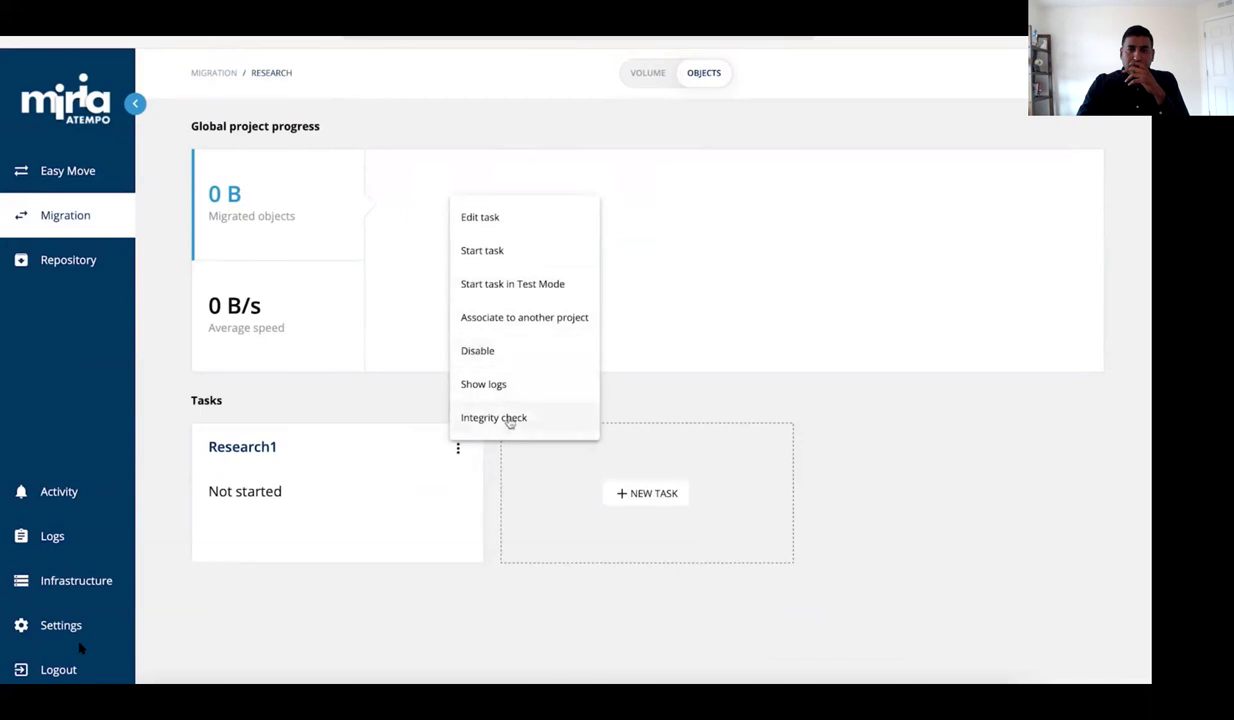
{"action": "left_click", "coordinate": [508, 255]}
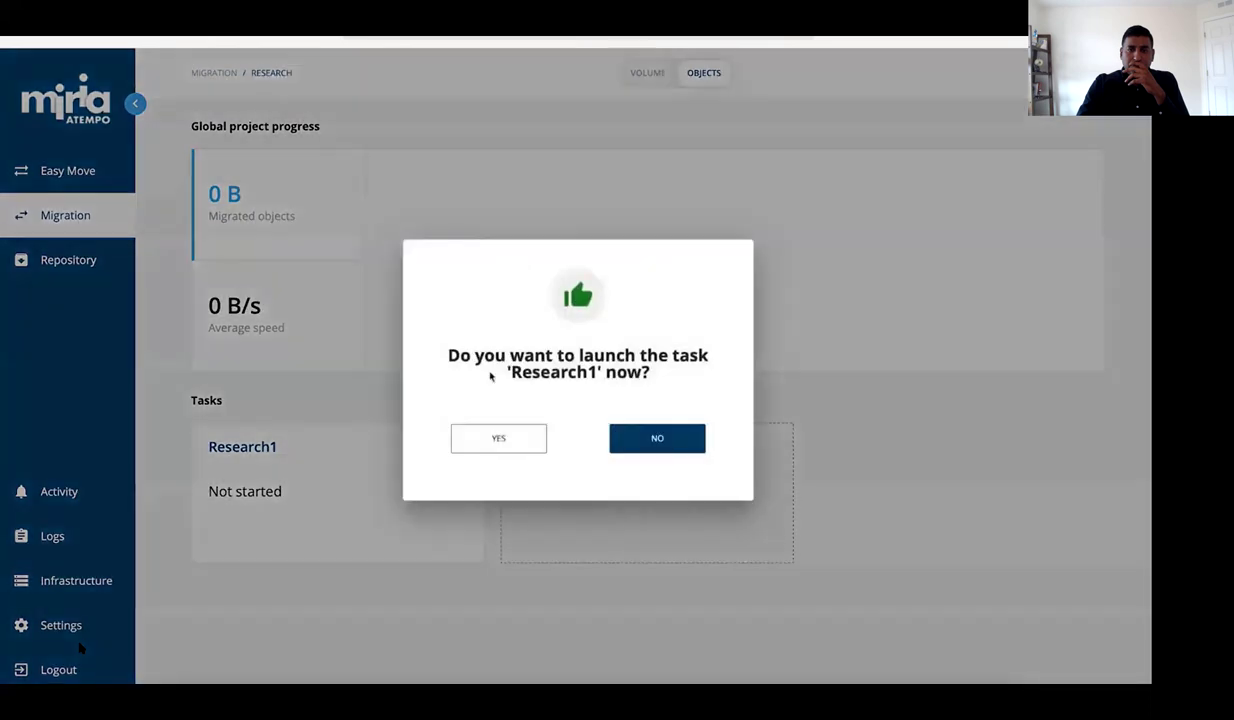
{"action": "left_click", "coordinate": [486, 441]}
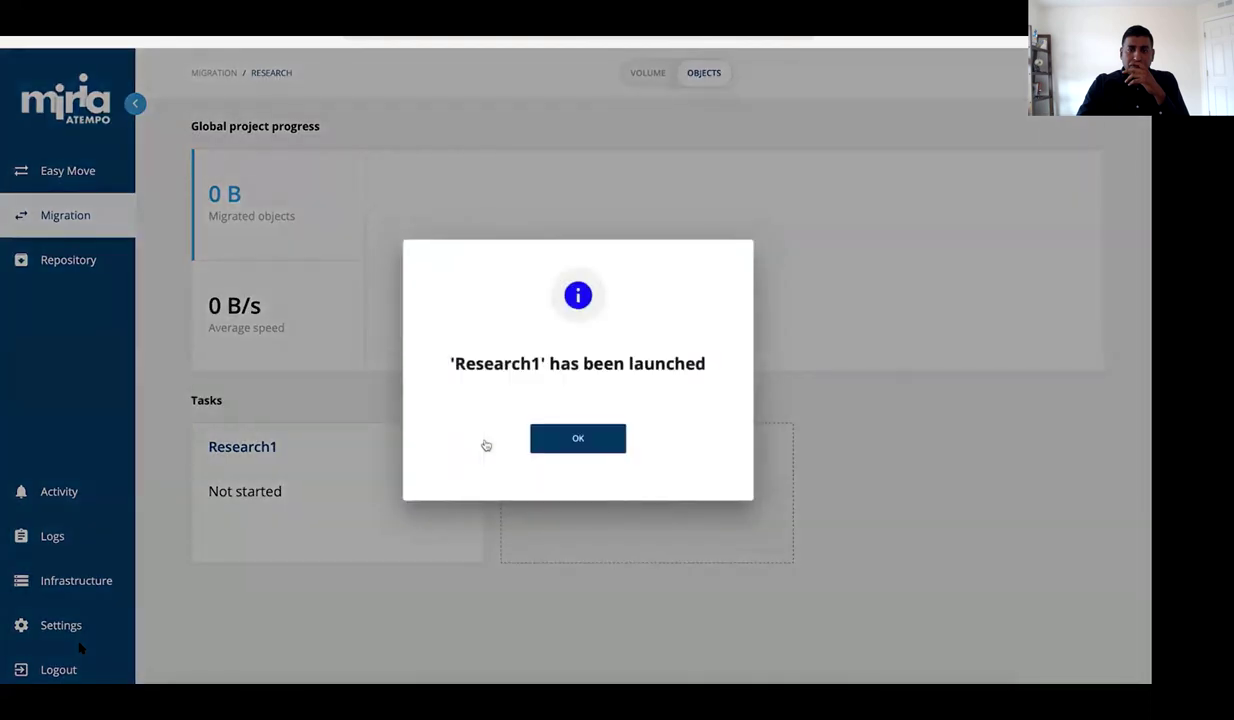
{"action": "left_click", "coordinate": [550, 441]}
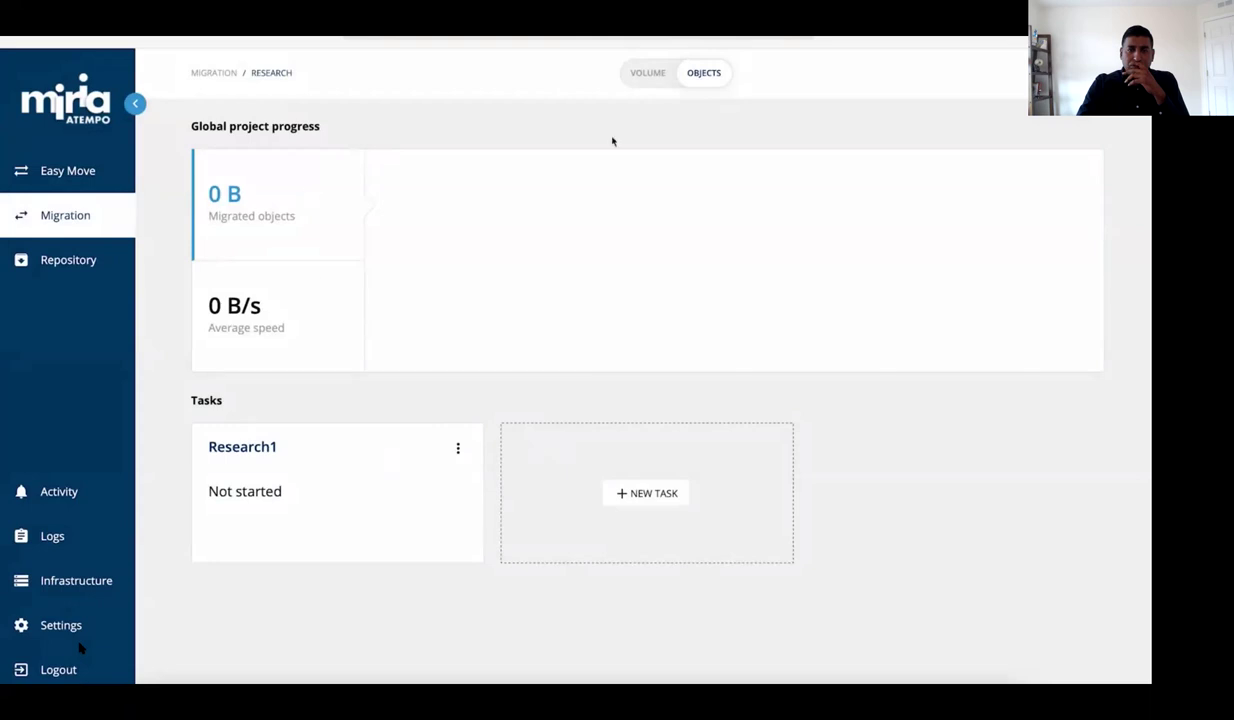
Return to the migration overview and compare both projects' progress by volume and by objects, ending on the volume view.
{"action": "left_click", "coordinate": [221, 72]}
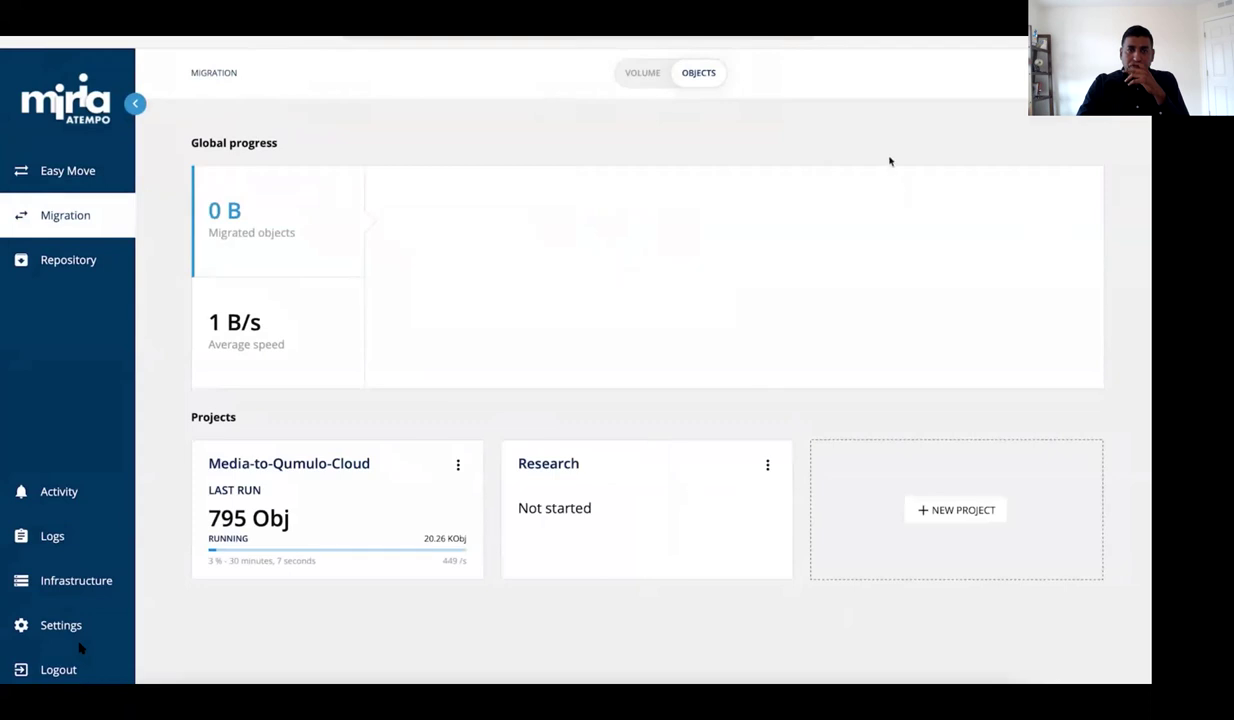
{"action": "left_click", "coordinate": [642, 72]}
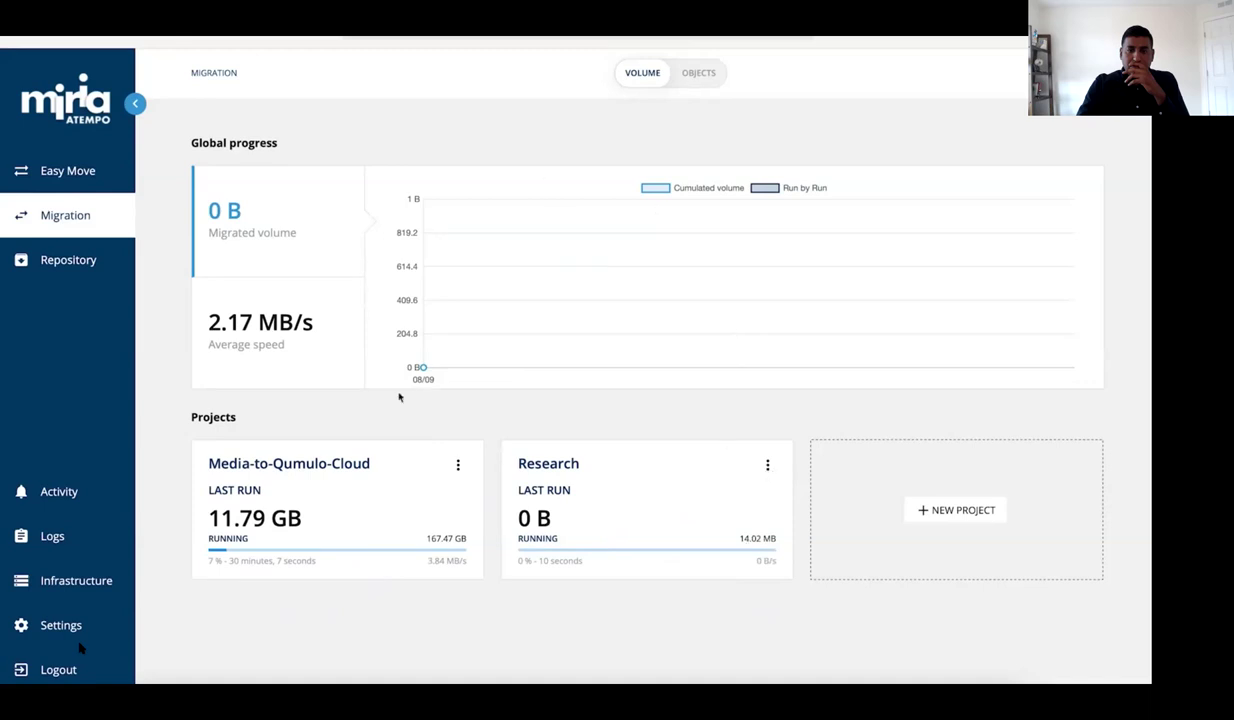
{"action": "left_click", "coordinate": [708, 76]}
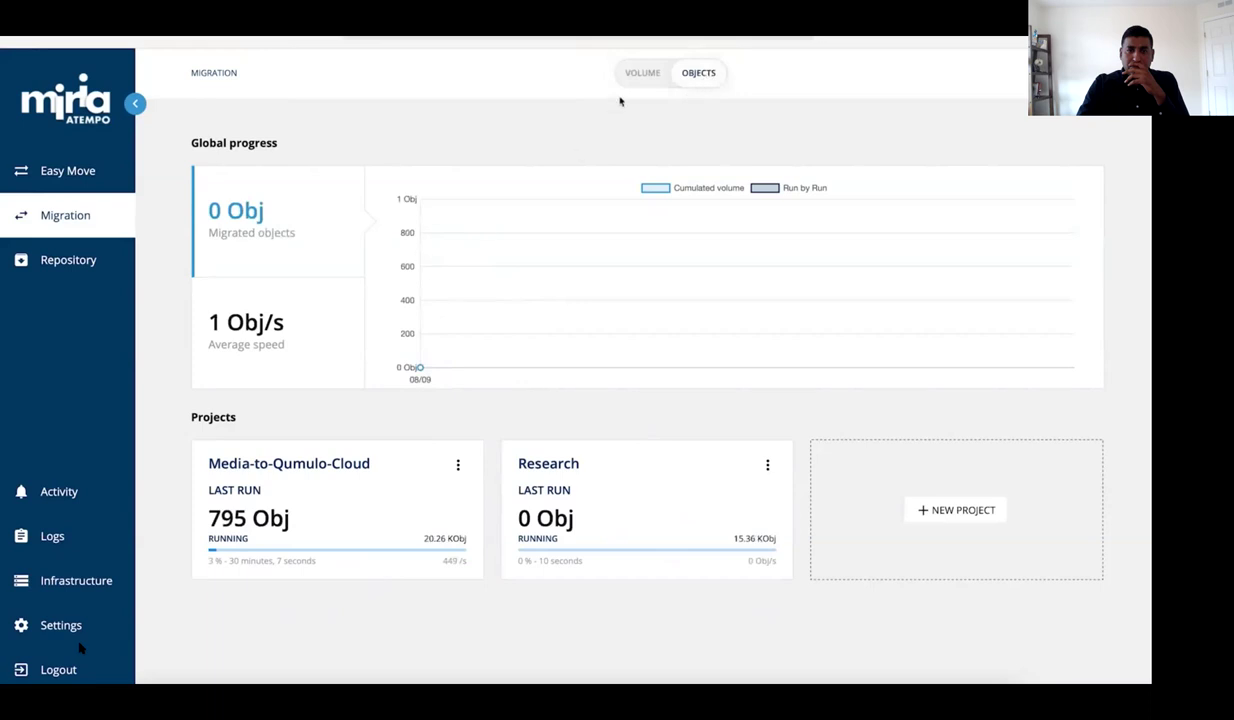
{"action": "left_click", "coordinate": [642, 76]}
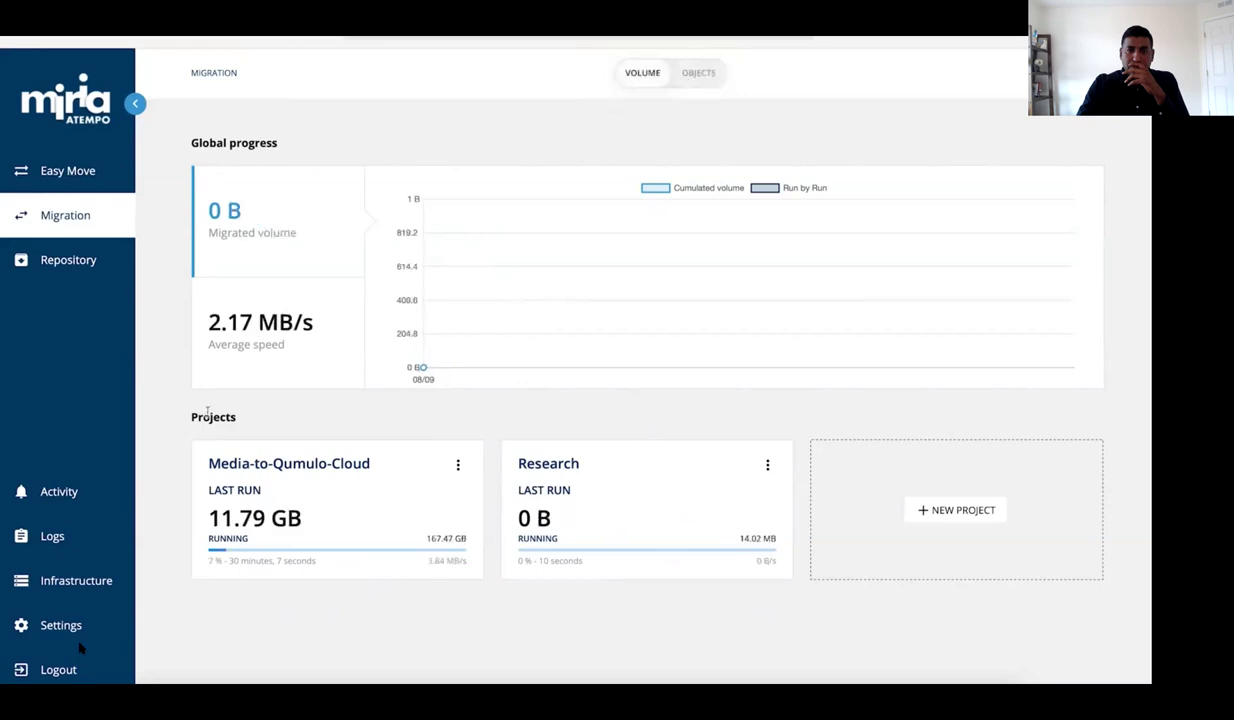
Review the job activity list, expanding the Task and Synchronization jobs 321 to 325 to see their sub-jobs.
{"action": "left_click", "coordinate": [57, 506]}
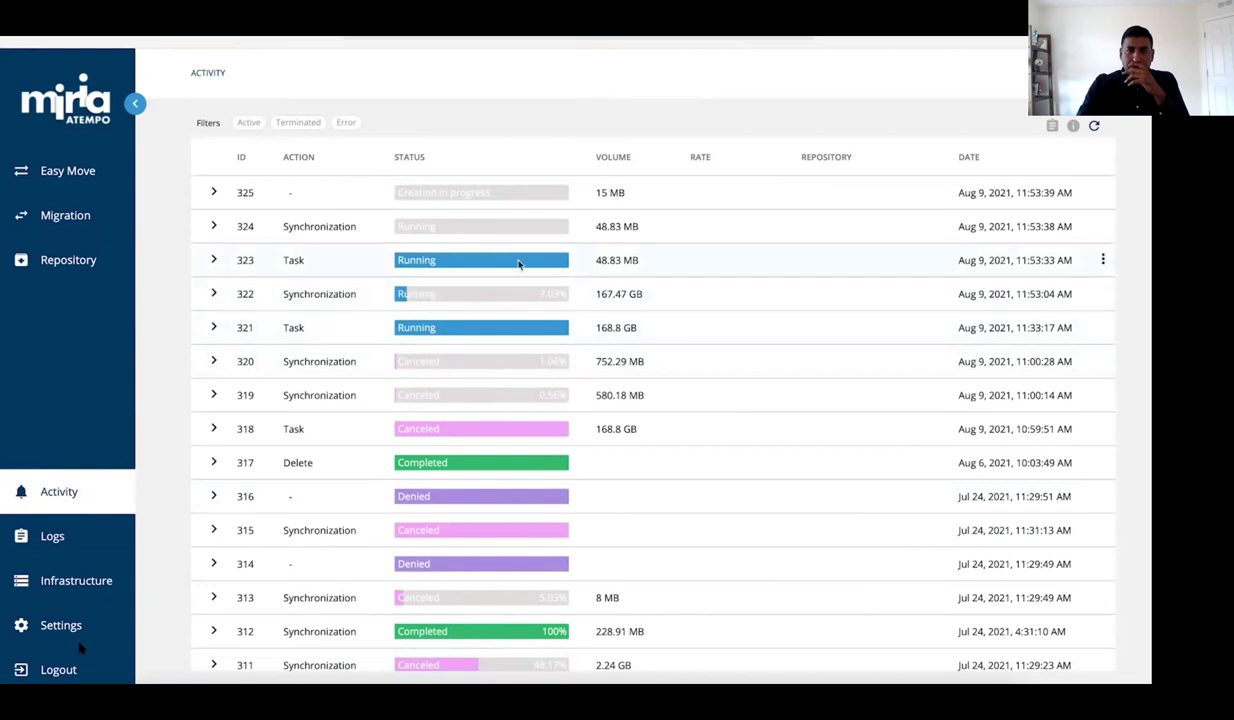
{"action": "left_click", "coordinate": [213, 260]}
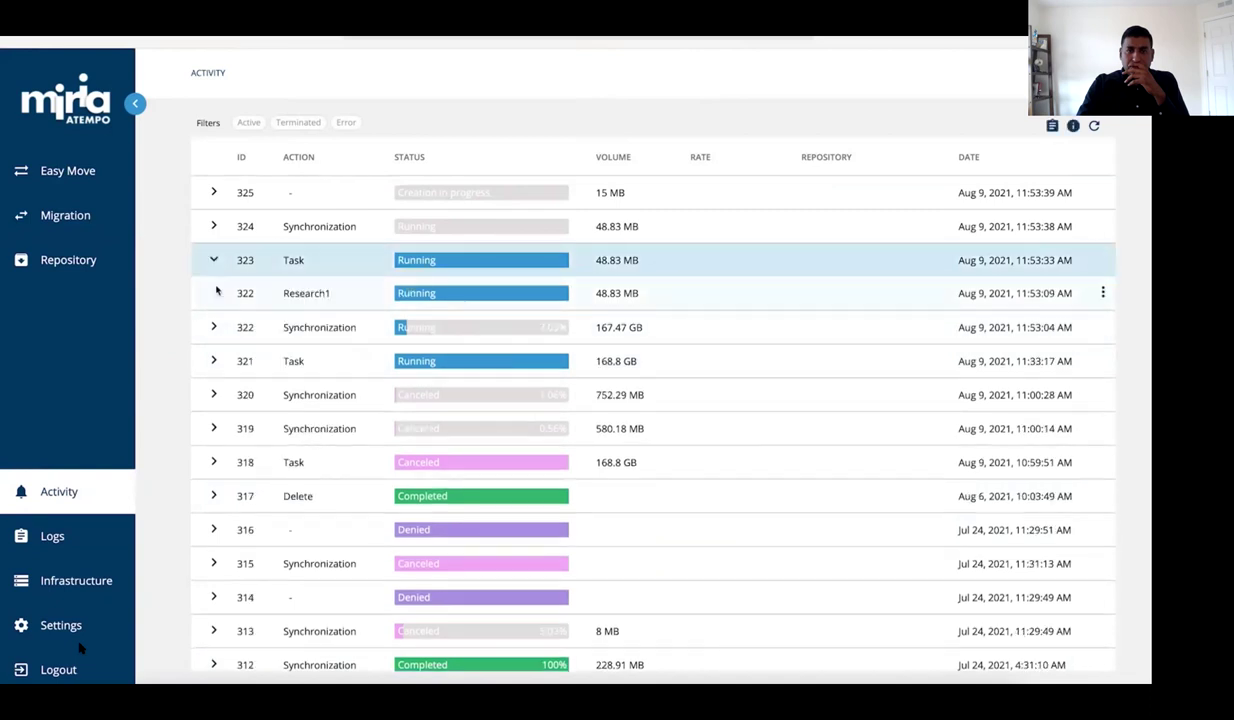
{"action": "left_click", "coordinate": [213, 360]}
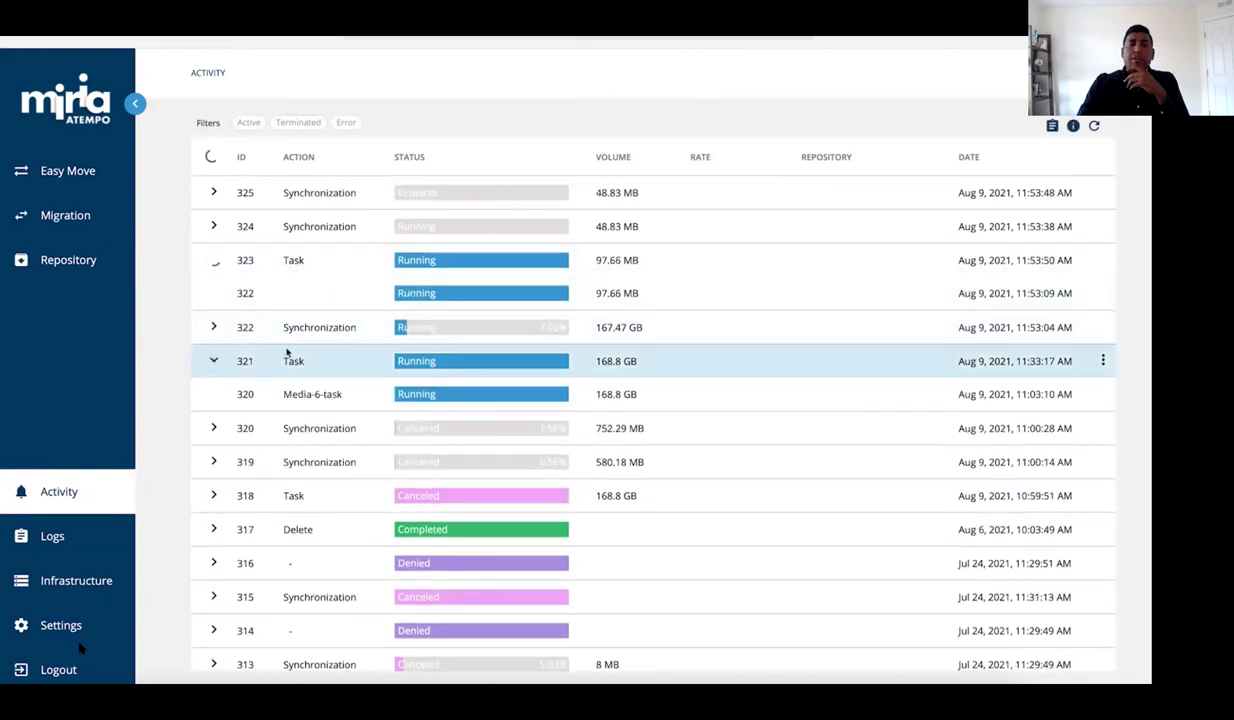
{"action": "left_click", "coordinate": [212, 329]}
{"action": "left_click", "coordinate": [213, 228]}
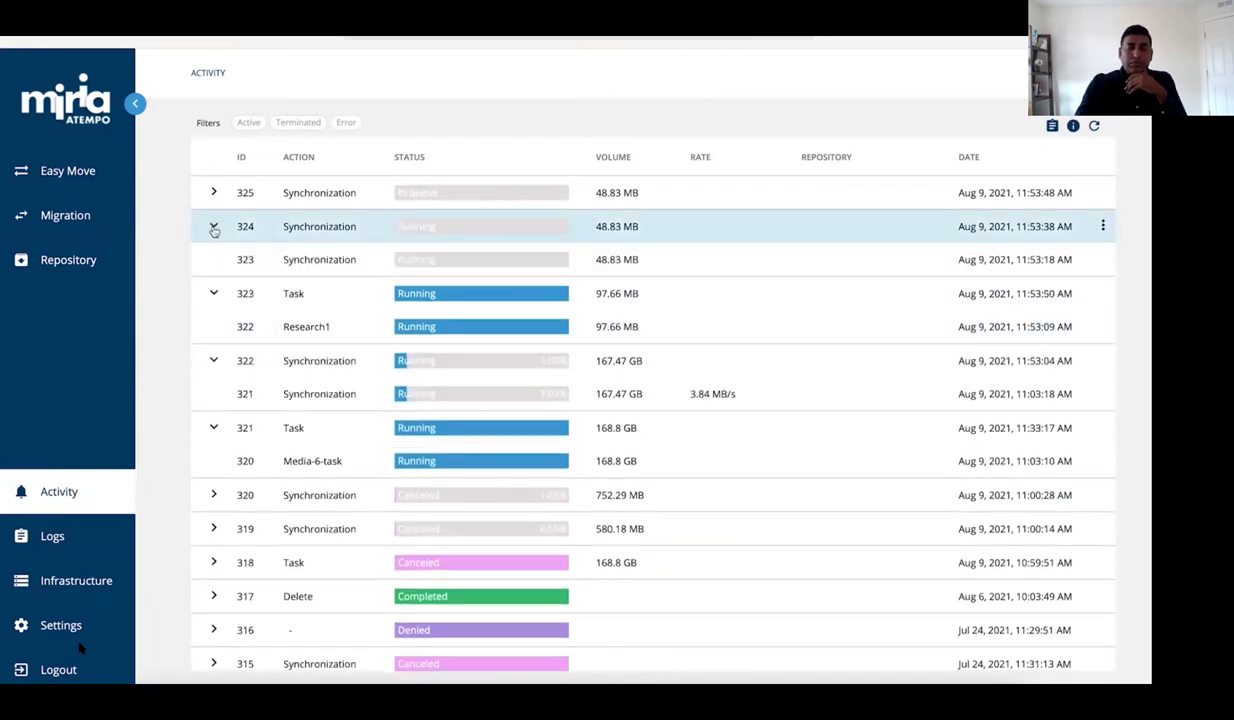
{"action": "left_click", "coordinate": [215, 193]}
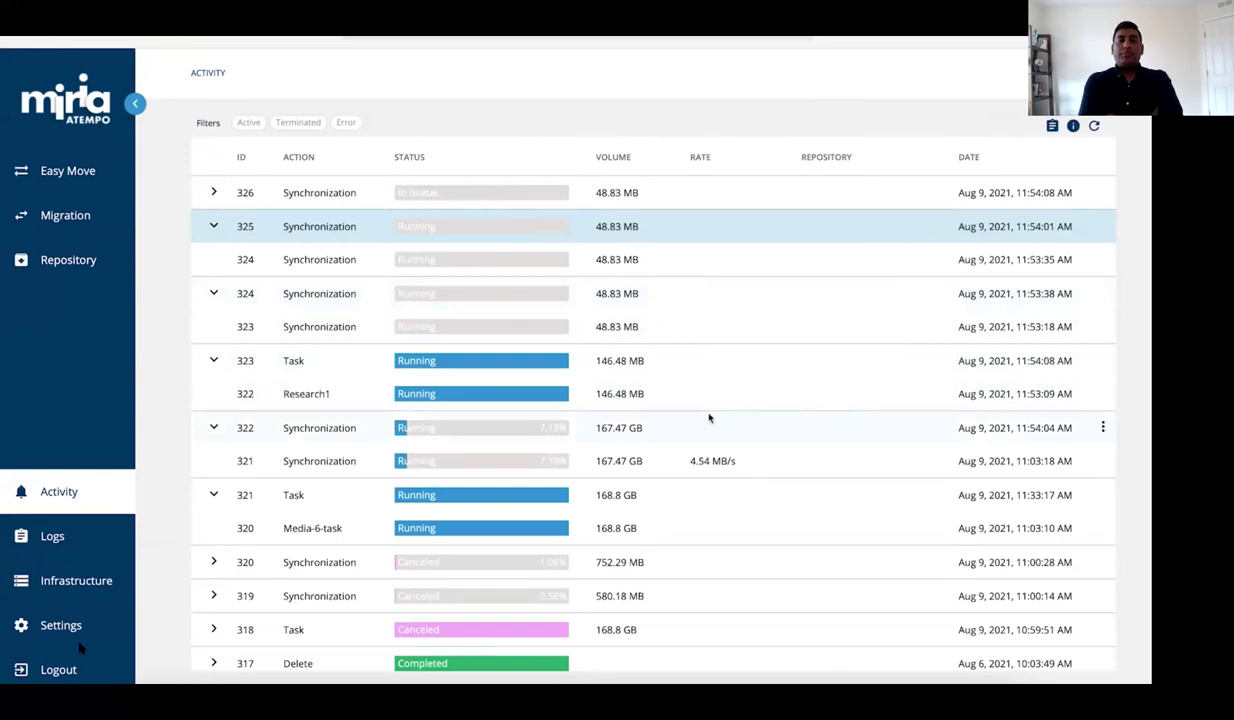
Inspect the Research1 job's general information and volume details, and close them again.
{"action": "left_click", "coordinate": [1100, 393]}
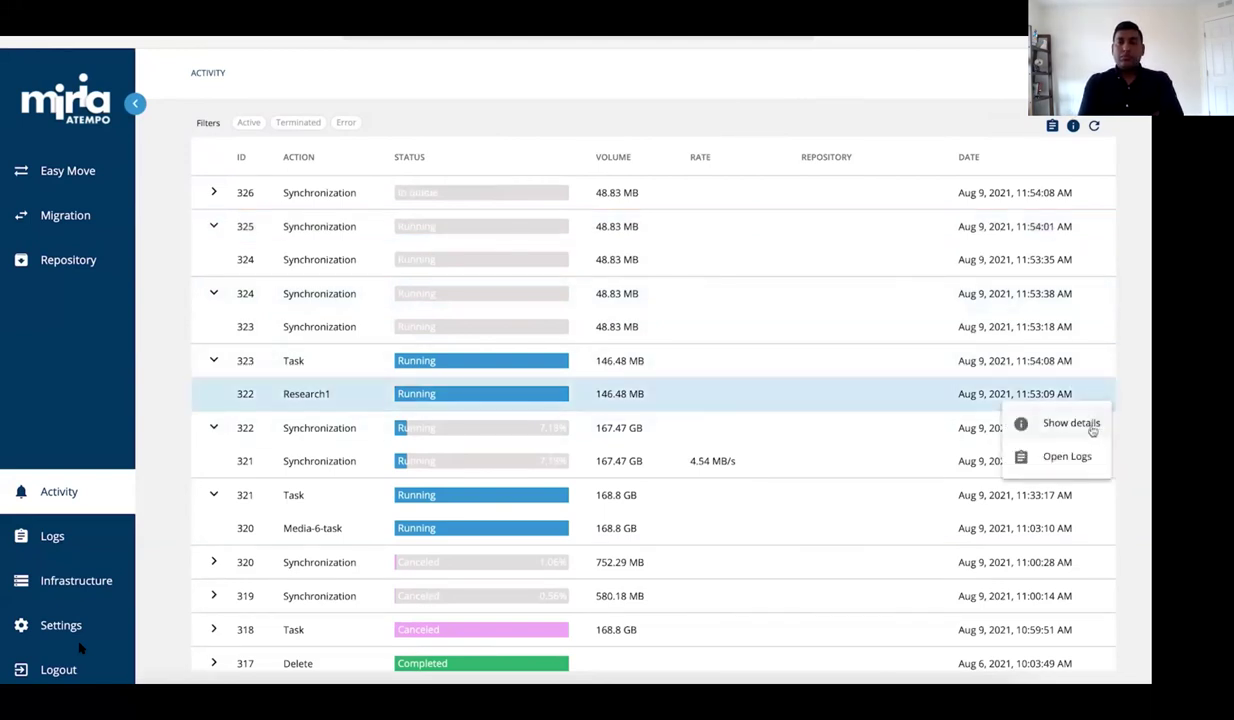
{"action": "left_click", "coordinate": [1071, 423]}
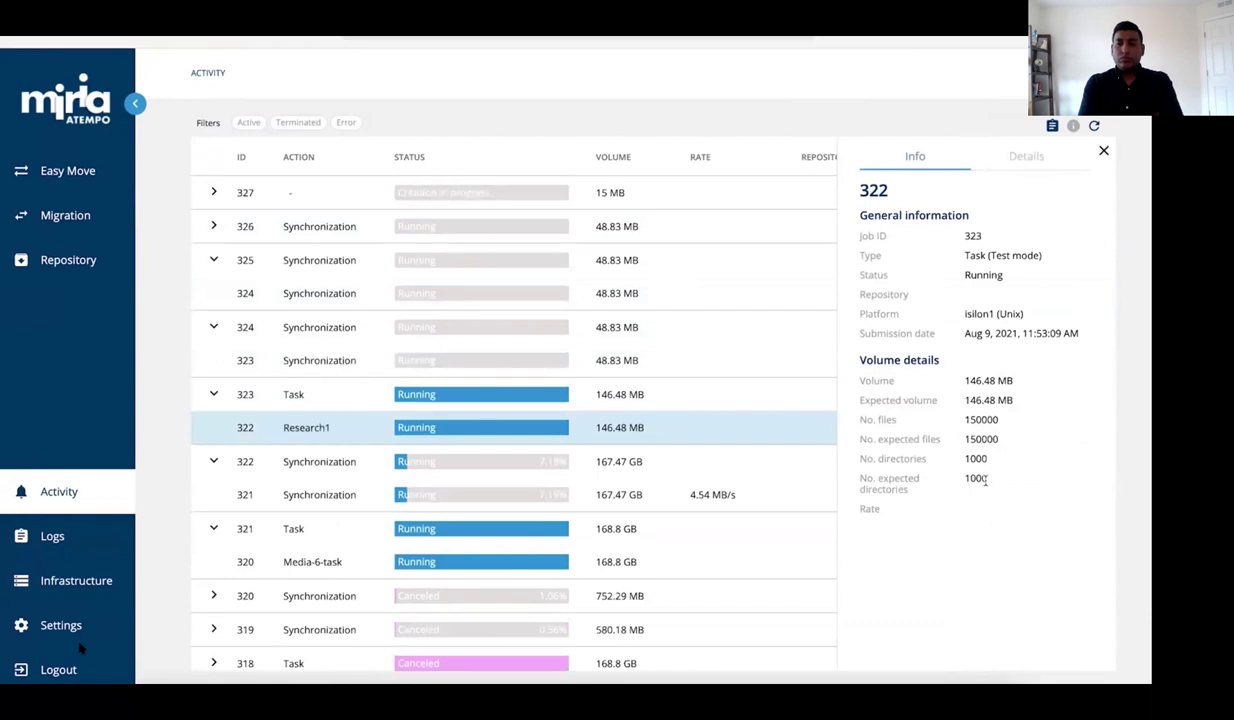
{"action": "left_click", "coordinate": [1103, 150]}
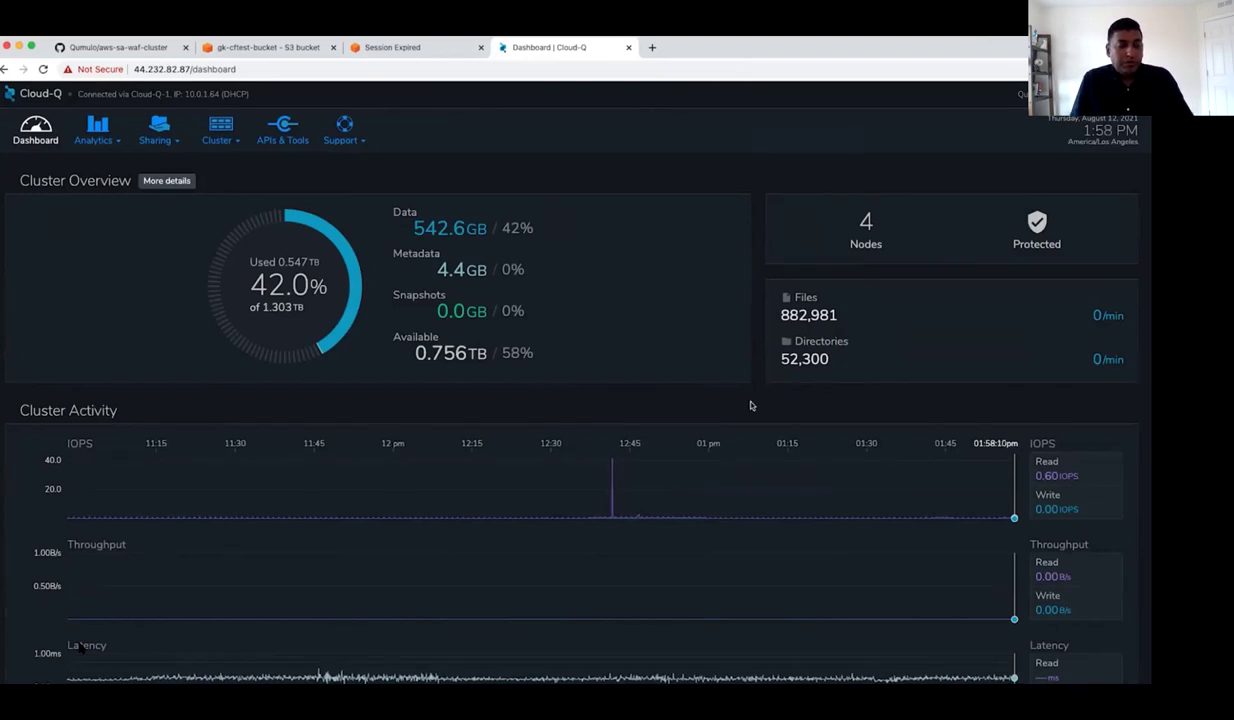
Examine the IOPS, throughput and latency history under Cluster Activity on the Qumulo Cloud-Q dashboard.
{"action": "scroll", "coordinate": [751, 405], "scroll_direction": "down", "scroll_amount": 3}
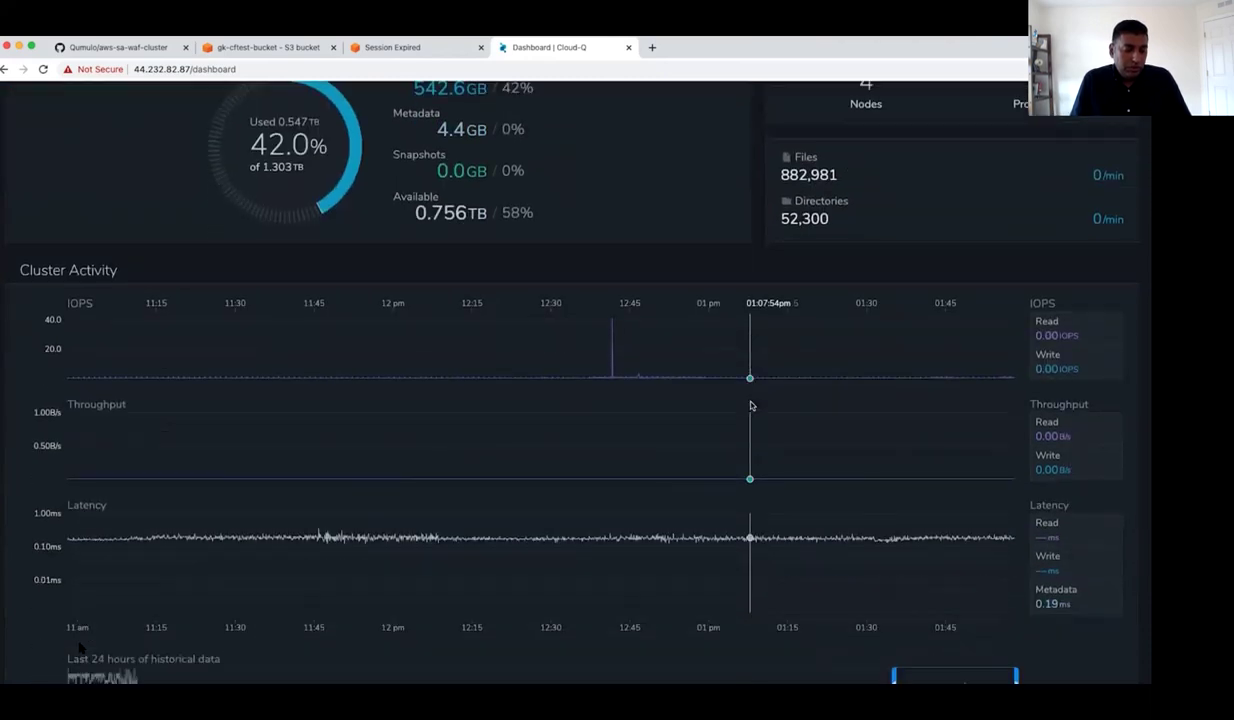
{"action": "scroll", "coordinate": [751, 405], "scroll_direction": "down", "scroll_amount": 1}
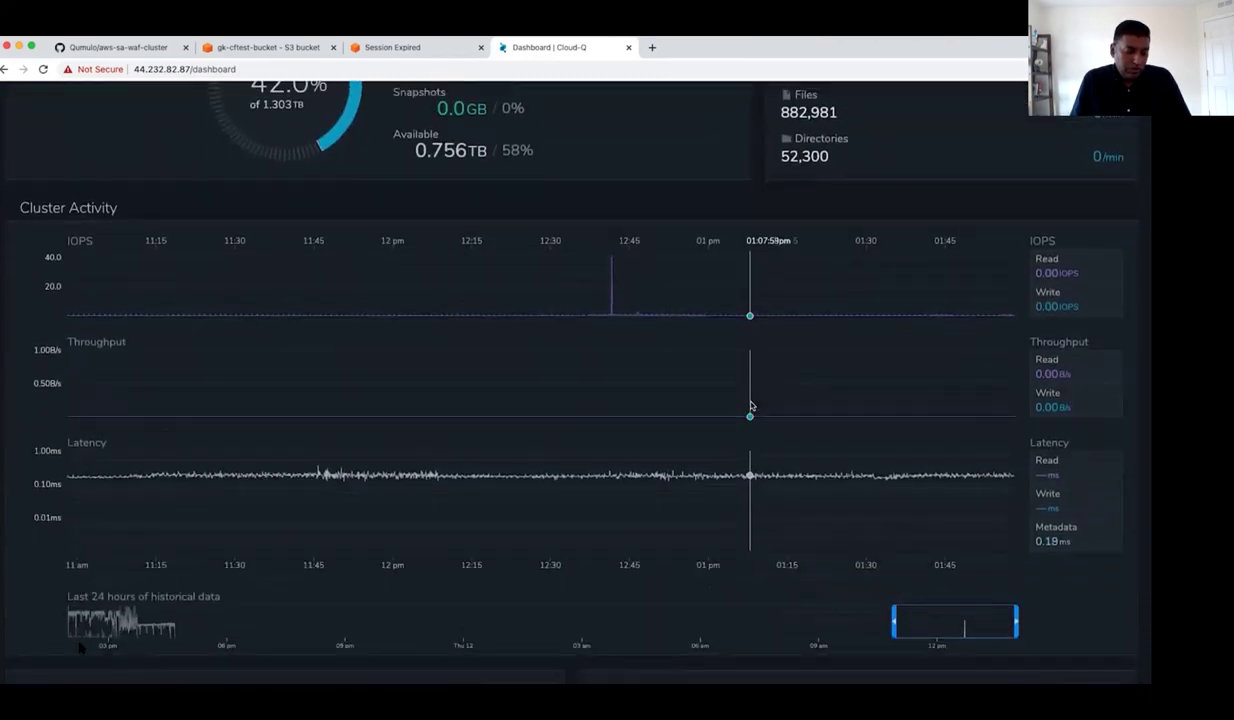